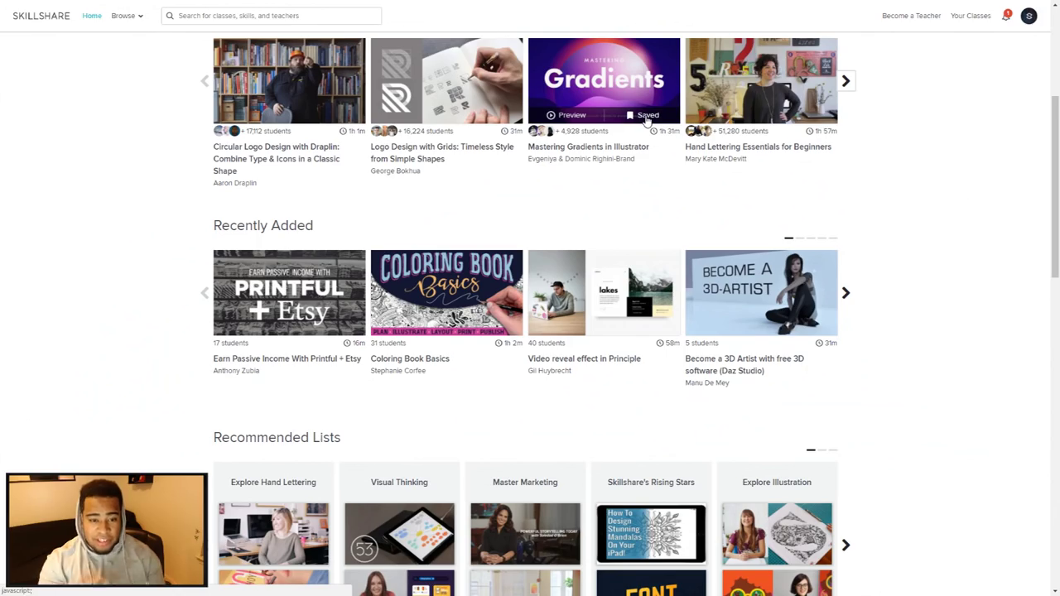
- Look through the recommended, recently added and followed-skill class rows on the home page
left_click_drag(1053, 120, 1029, 315)
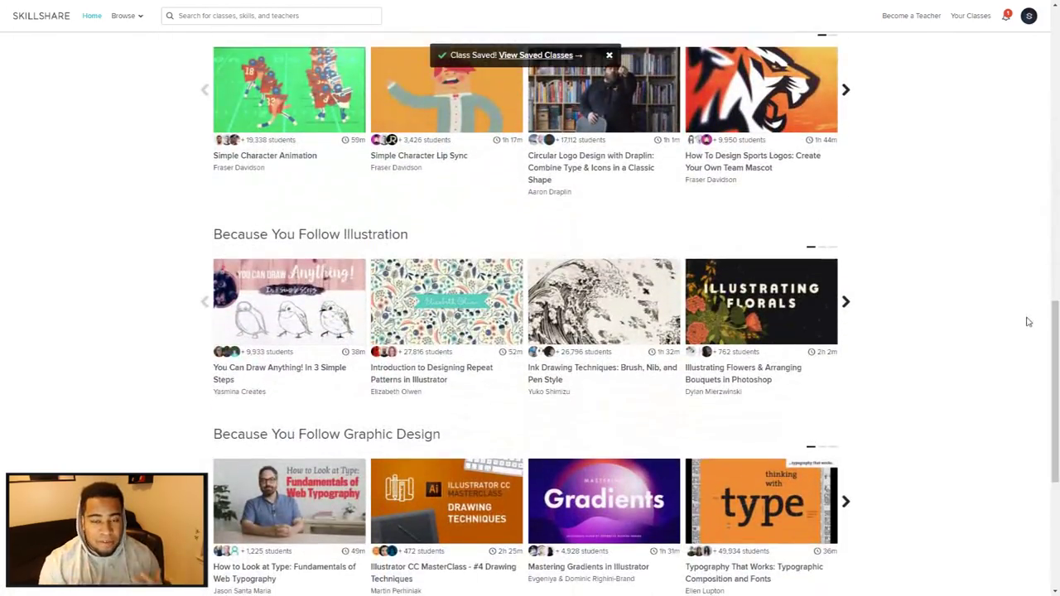
scroll(1004, 317, "down", 4)
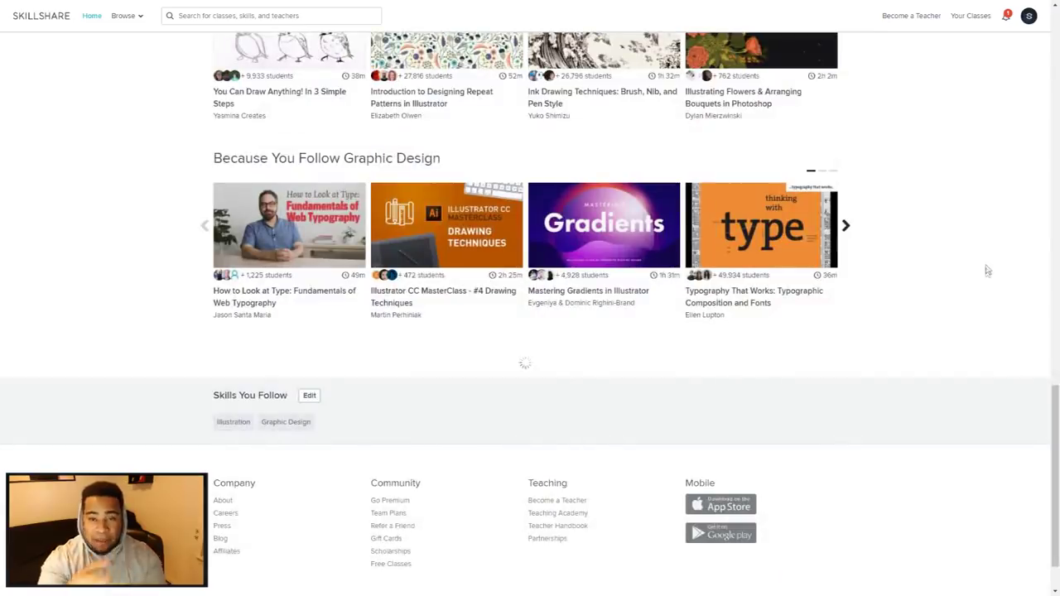
scroll(1040, 360, "up", 3)
scroll(1040, 360, "down", 4)
scroll(1040, 360, "down", 1)
scroll(1041, 360, "up", 10)
scroll(327, 248, "up", 4)
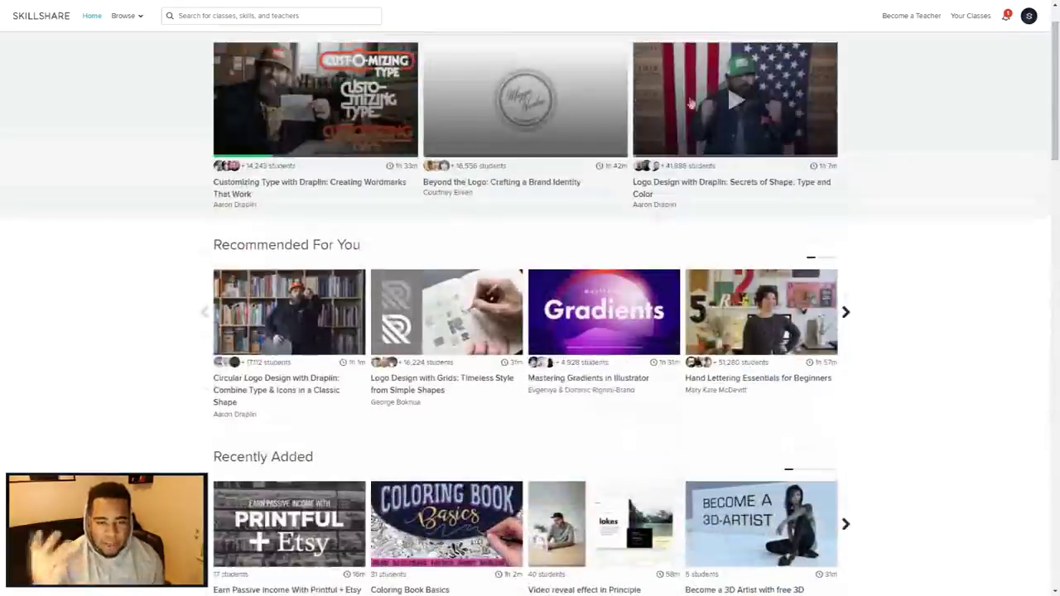
- Browse all classes and open the Marketing category under Business
mouse_move(130, 16)
left_click(116, 50)
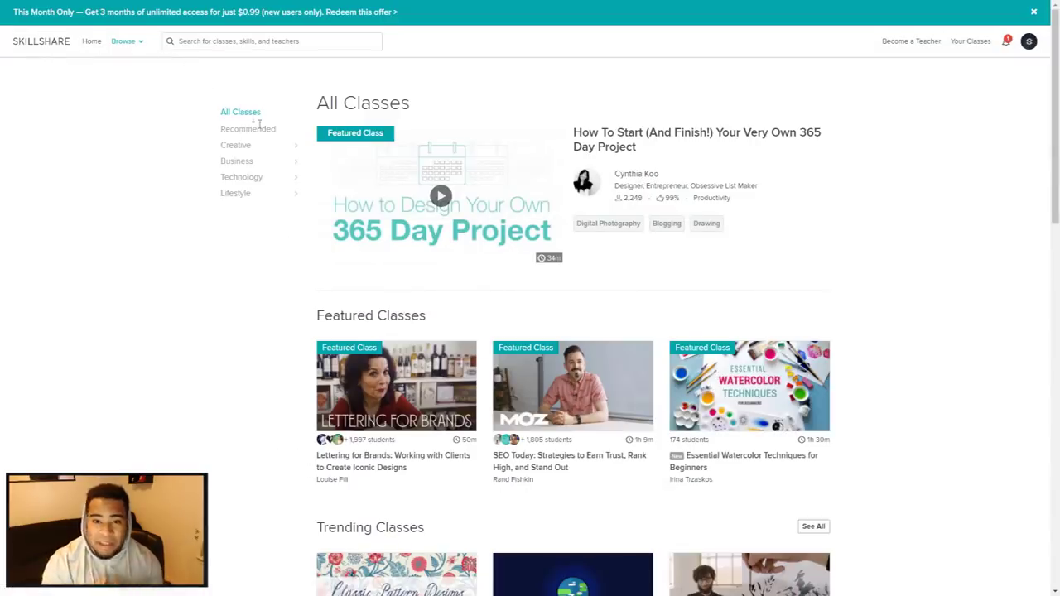
mouse_move(259, 151)
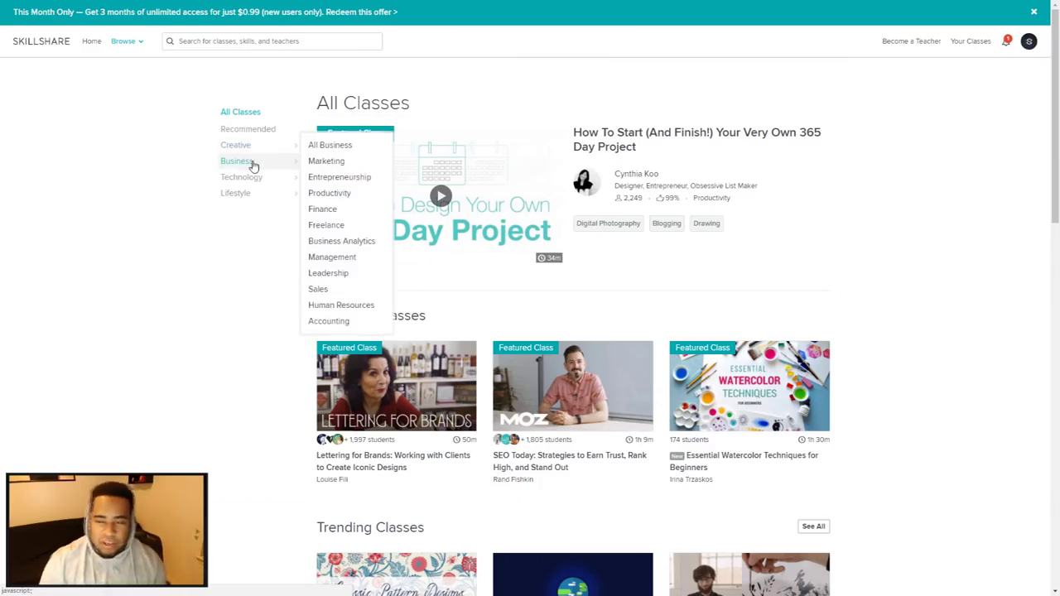
mouse_move(258, 197)
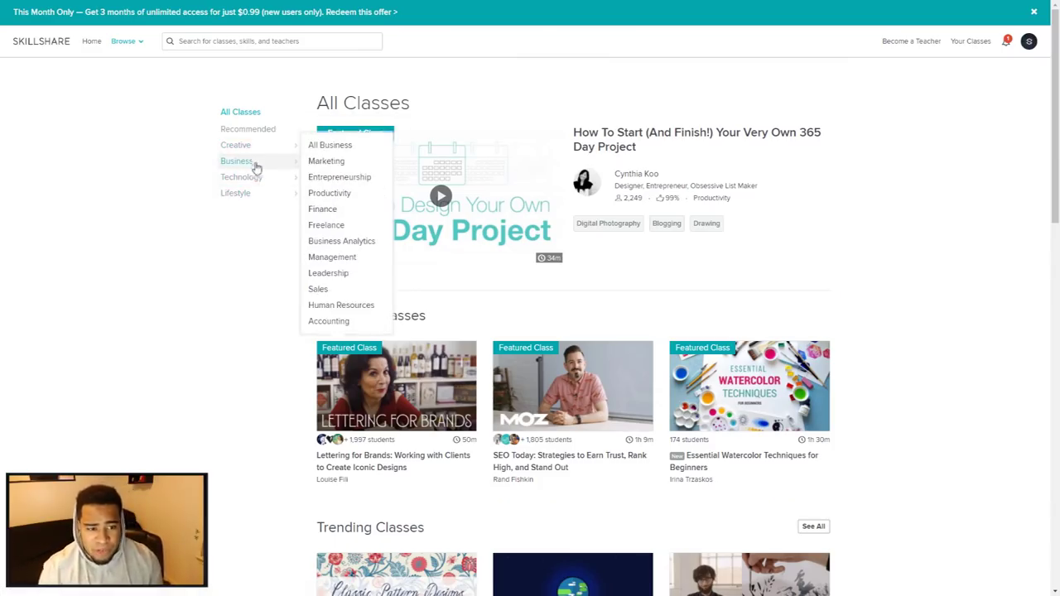
left_click(327, 164)
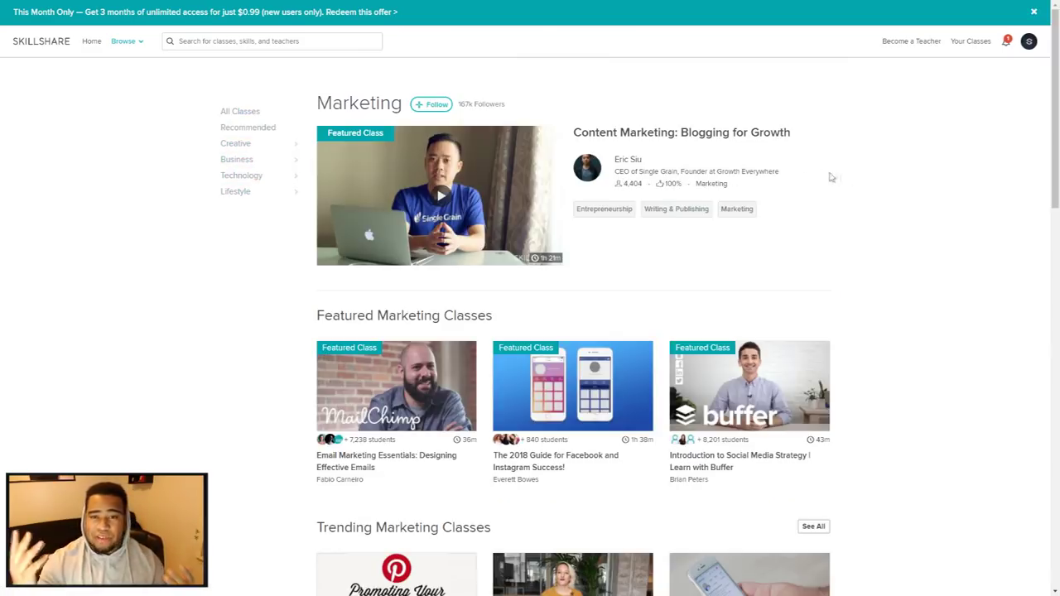
- Show the list of followed teachers and open the profile of the Draplin Design Company founder
left_click(1028, 43)
left_click(1011, 147)
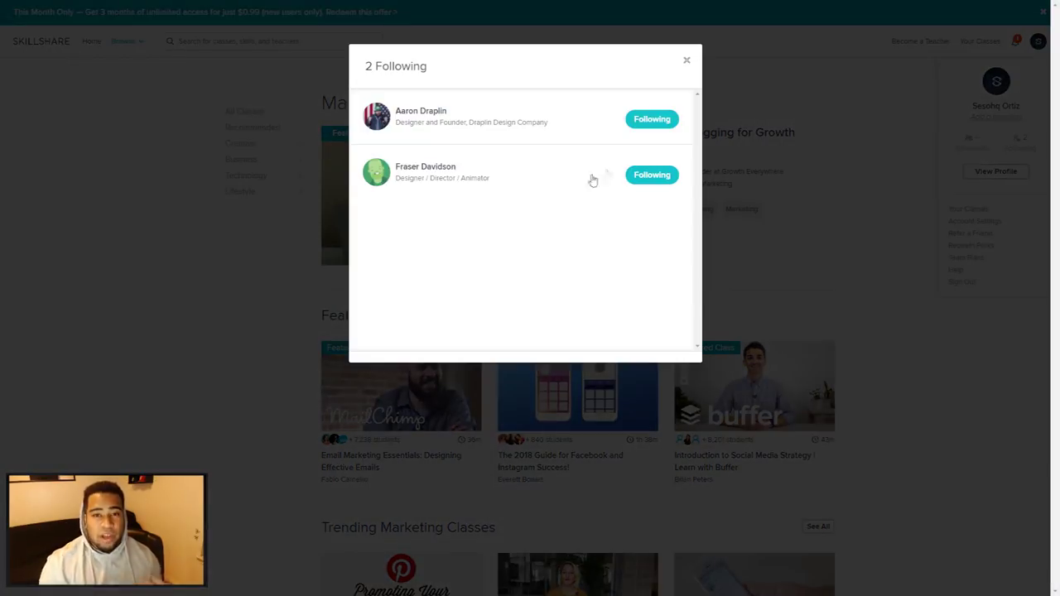
left_click(406, 115)
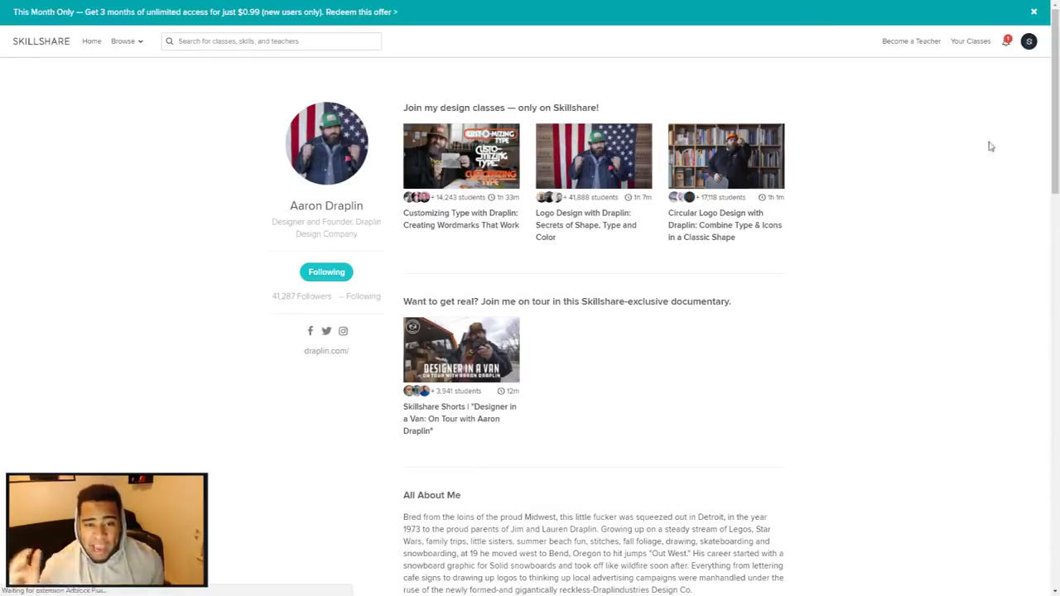
- Save the class Circular Logo Design with Draplin from the teacher's profile and view the saved classes
scroll(1055, 90, "down", 6)
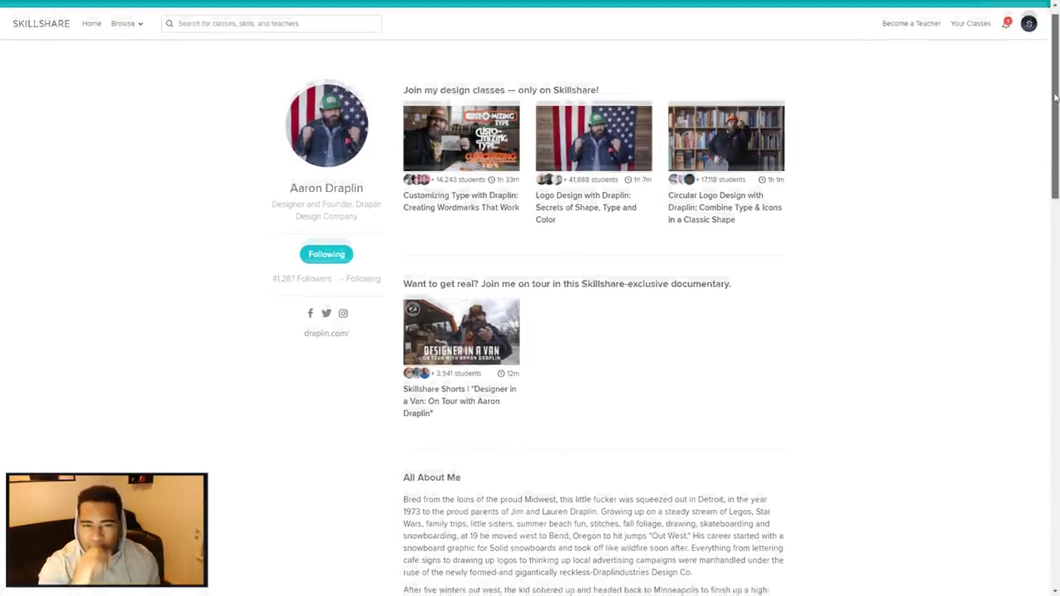
scroll(1031, 282, "down", 2)
scroll(1041, 227, "up", 8)
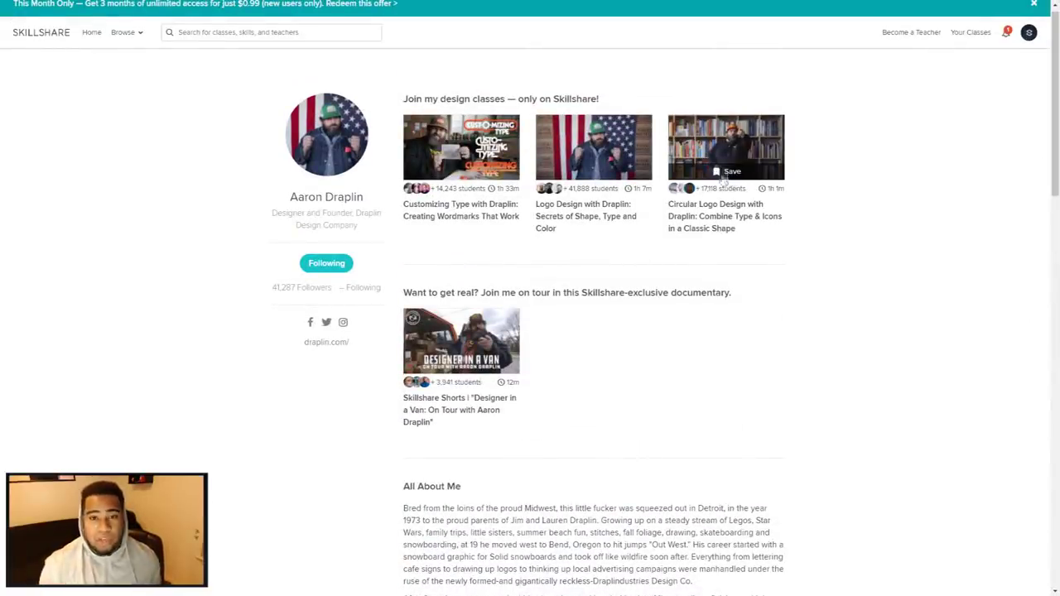
left_click(736, 175)
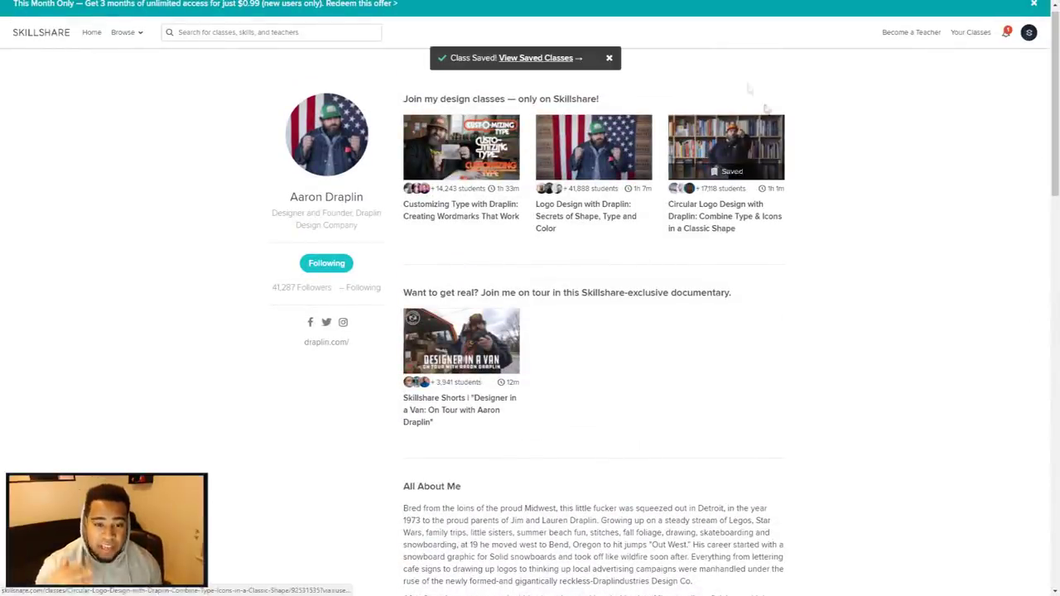
left_click(524, 59)
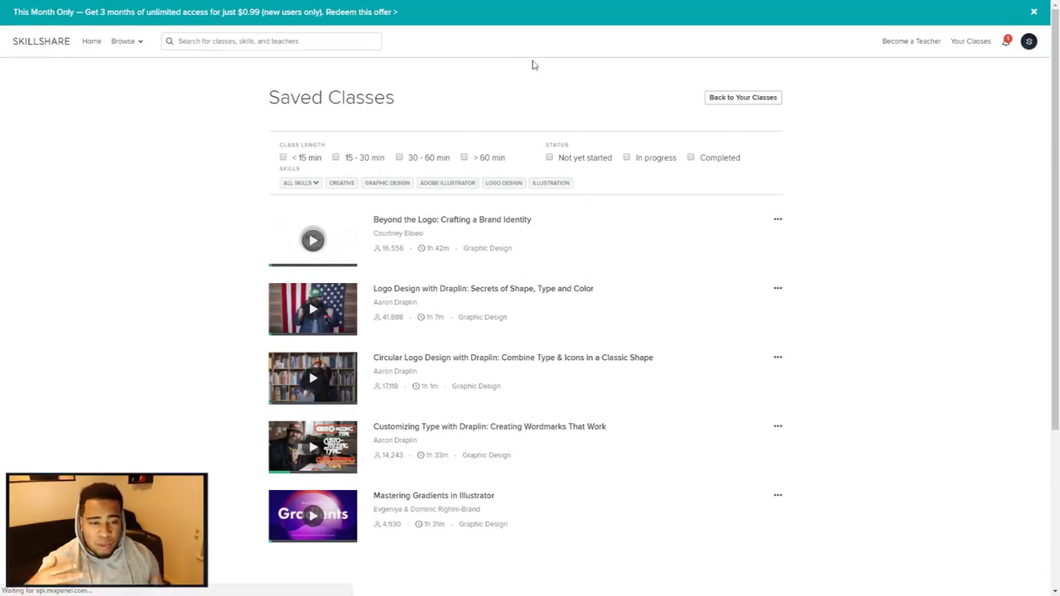
- Open the saved class Logo Design with Draplin and sample its lessons Shape Architecture - Part Two, Color and Now It's Your Turn
left_click(315, 308)
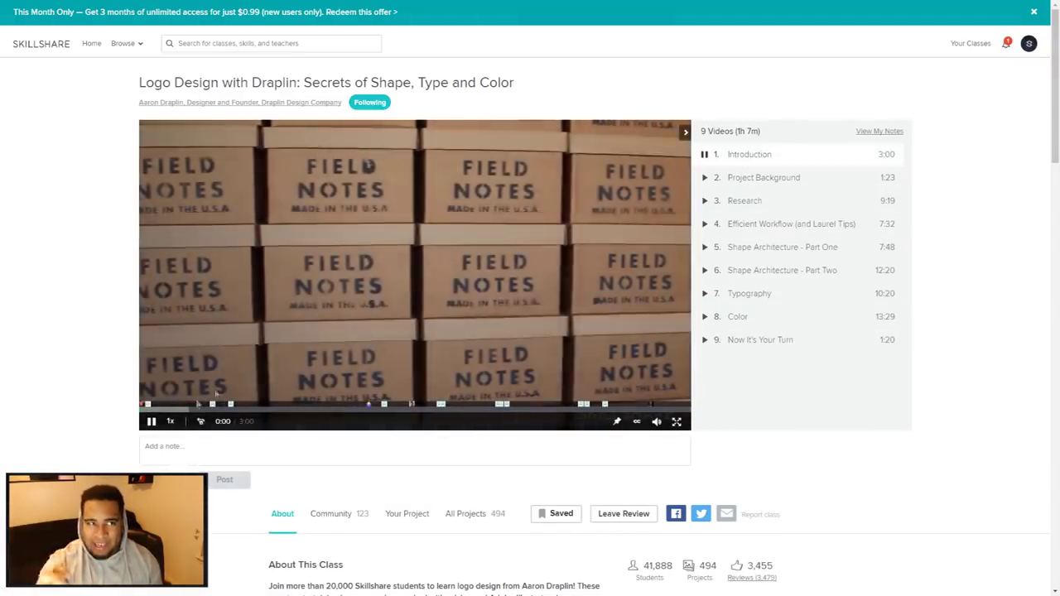
left_click(152, 421)
left_click(762, 272)
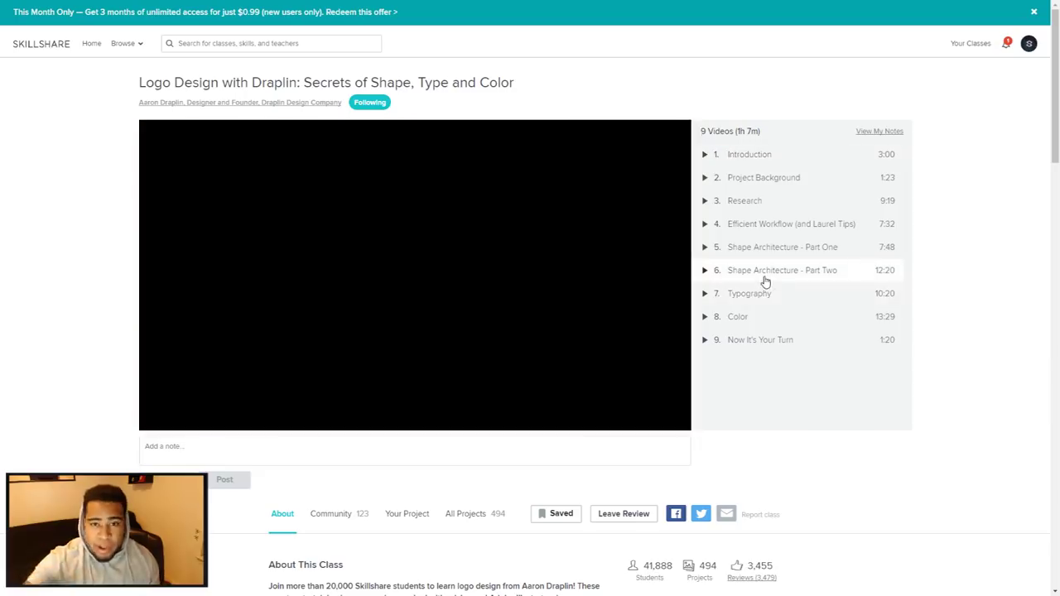
left_click(740, 325)
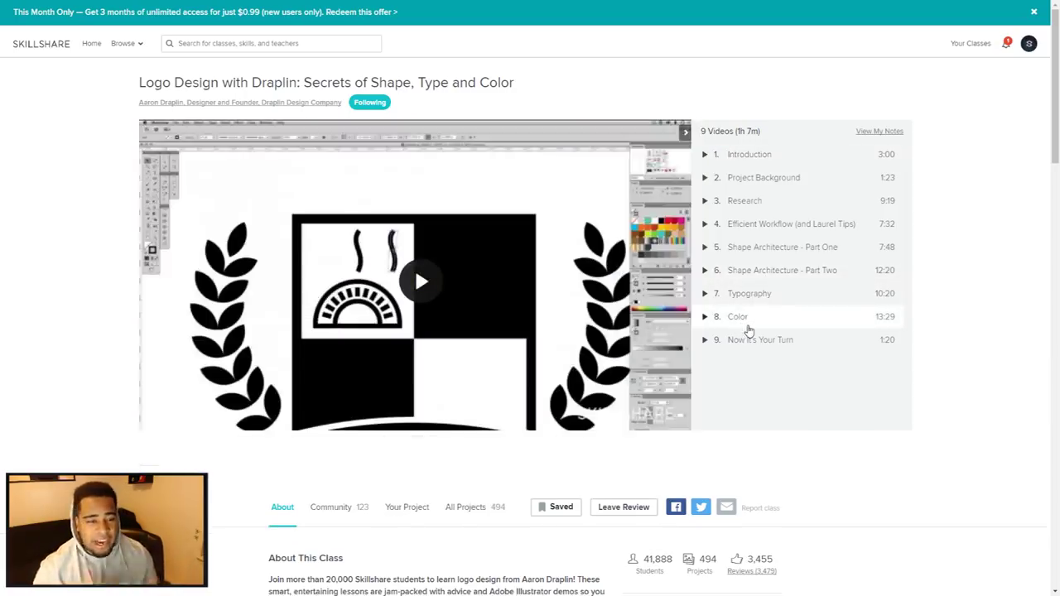
left_click(760, 341)
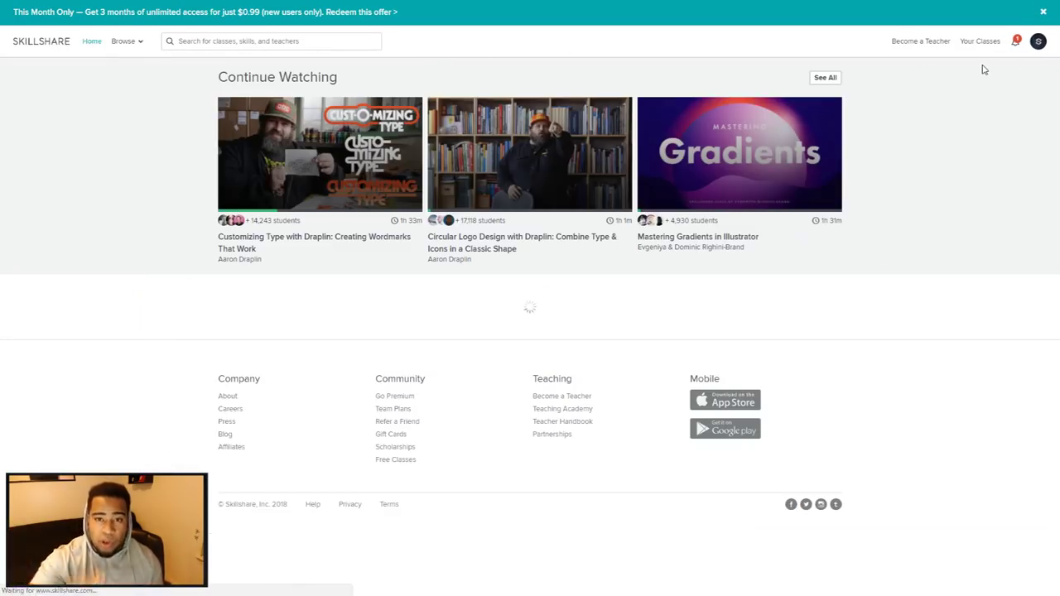
- View the workshops page and open the Freelance category under the Business classes
mouse_move(125, 47)
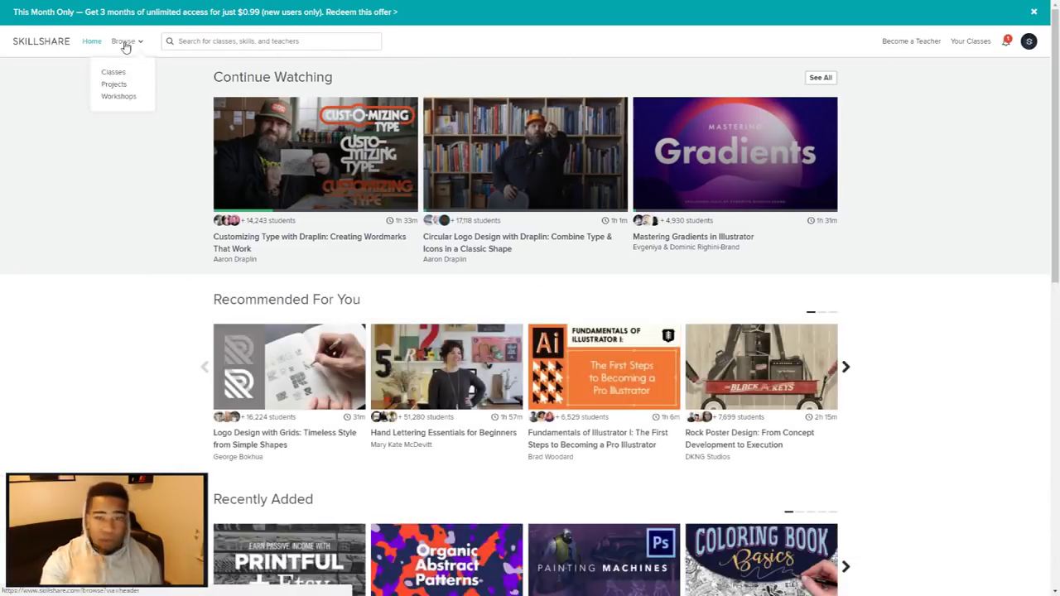
left_click(119, 96)
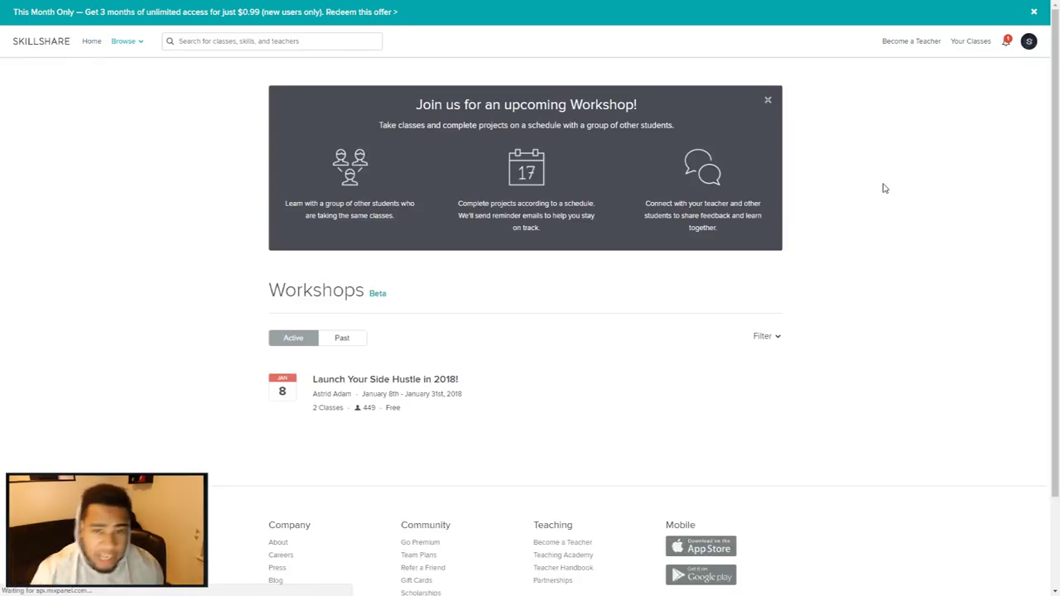
mouse_move(129, 50)
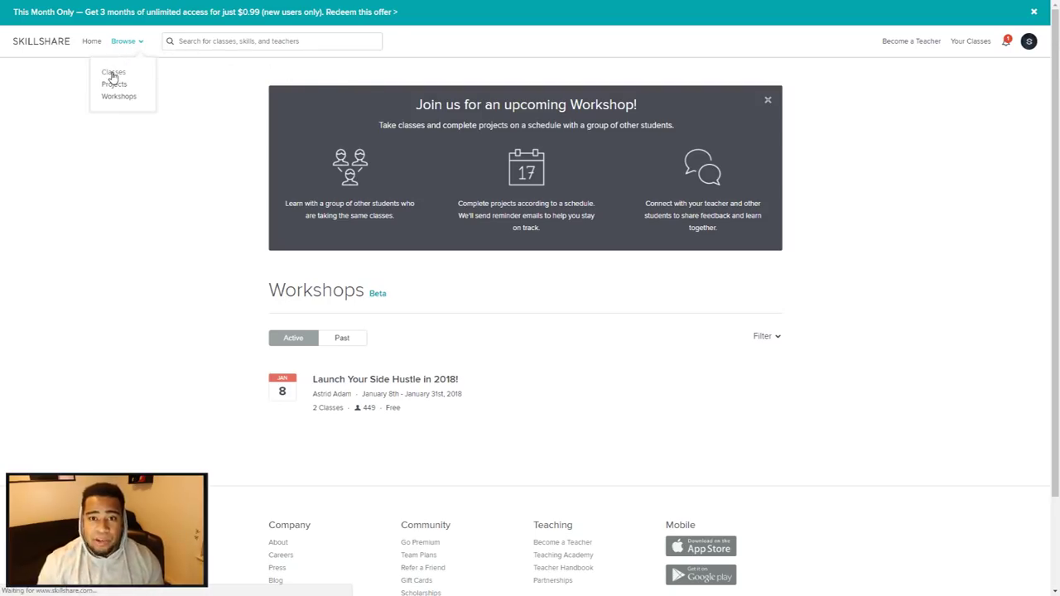
mouse_move(245, 152)
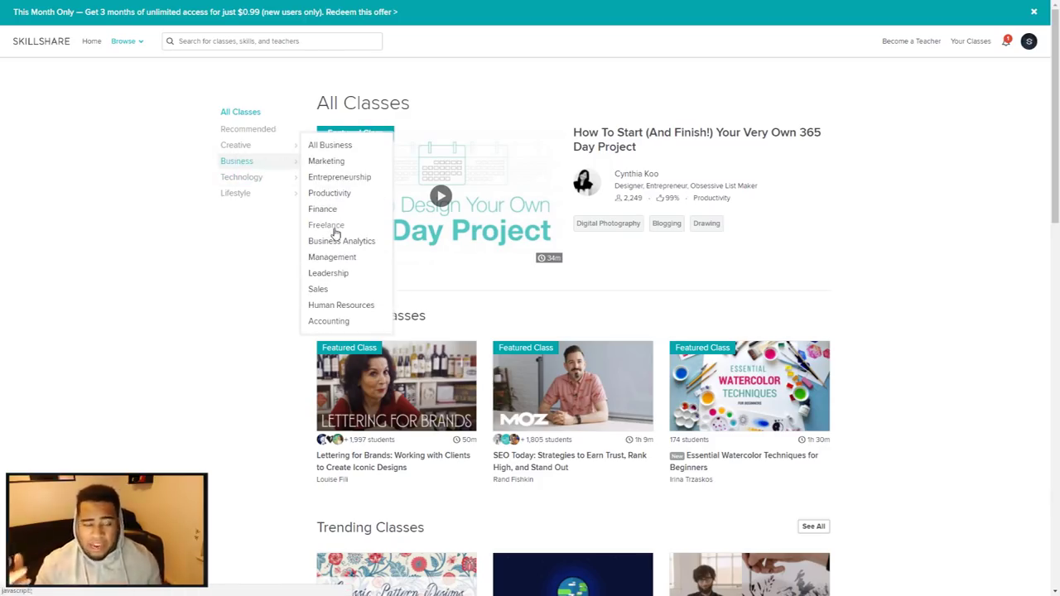
left_click(326, 225)
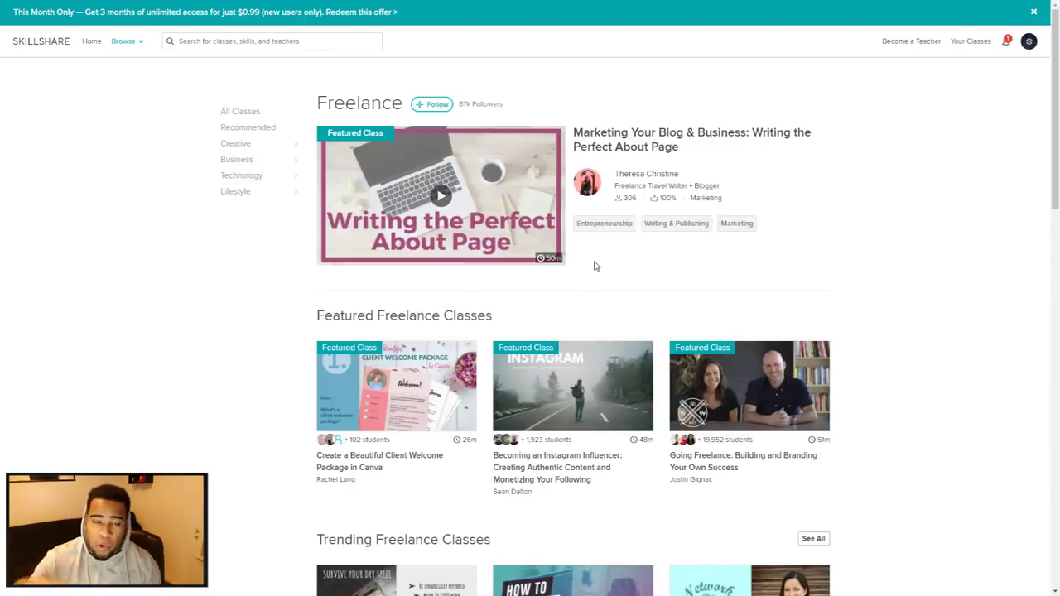
- Save the featured freelance class Going Freelance: Building and Branding Your Own Success
scroll(593, 265, "down", 3)
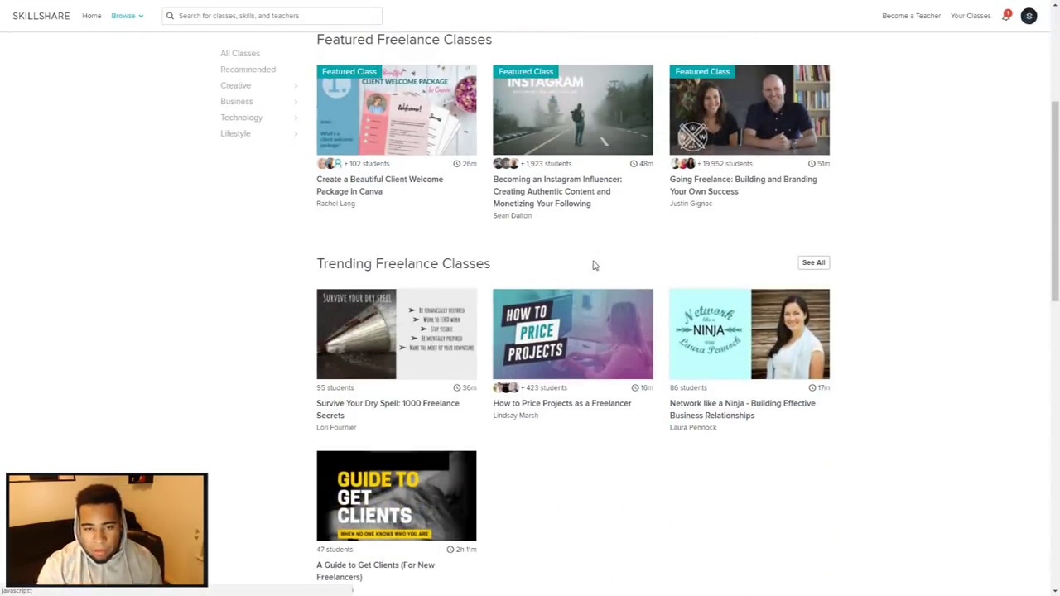
mouse_move(728, 155)
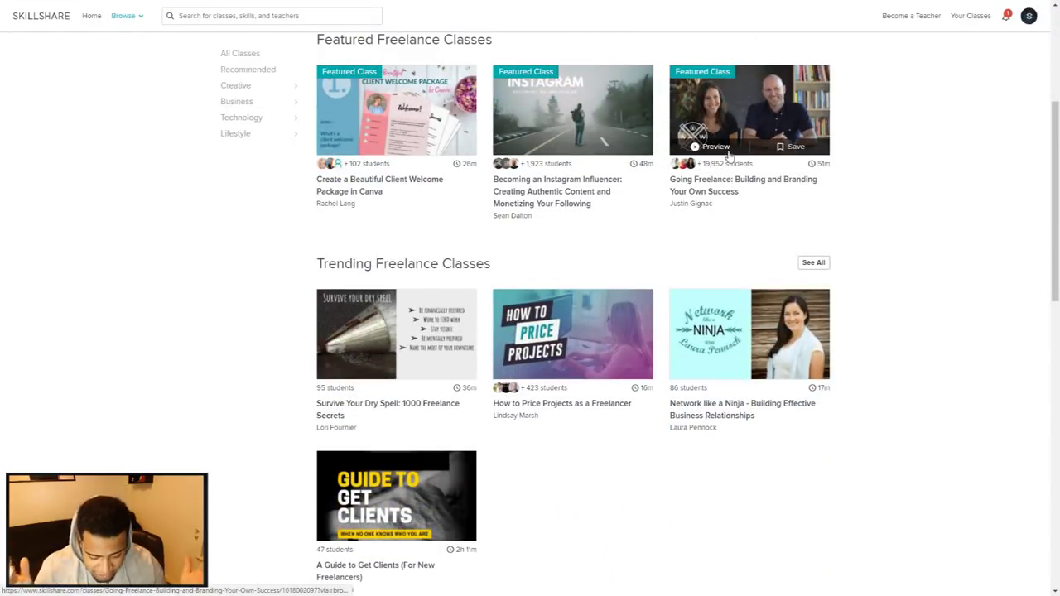
left_click(791, 146)
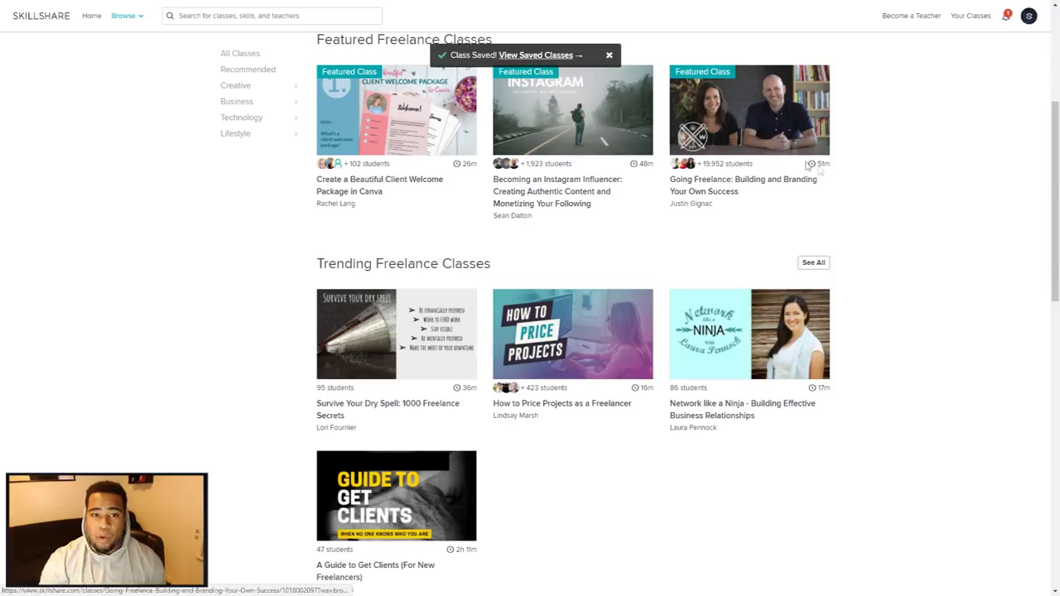
- Look over the other freelance classes, play and pause the preview of the Going Freelance class, and close it
scroll(856, 248, "down", 3)
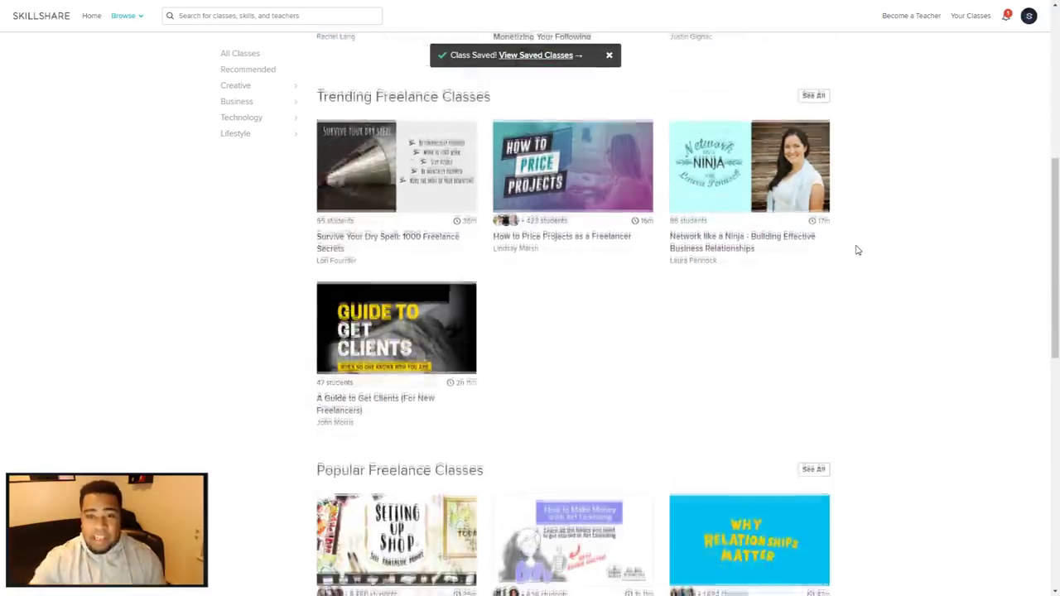
scroll(856, 297, "down", 3)
scroll(878, 347, "up", 7)
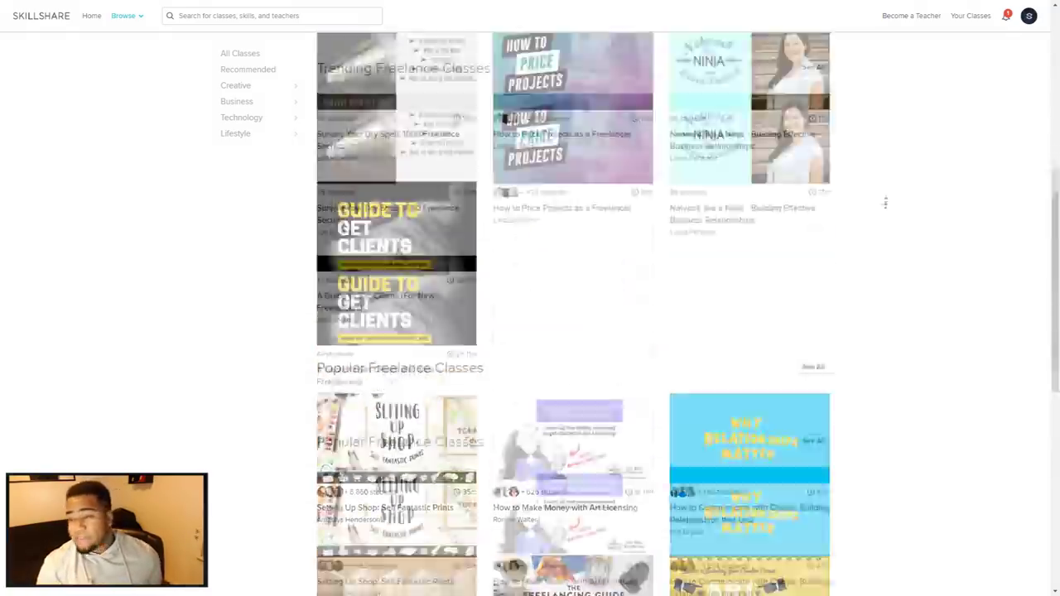
mouse_move(734, 404)
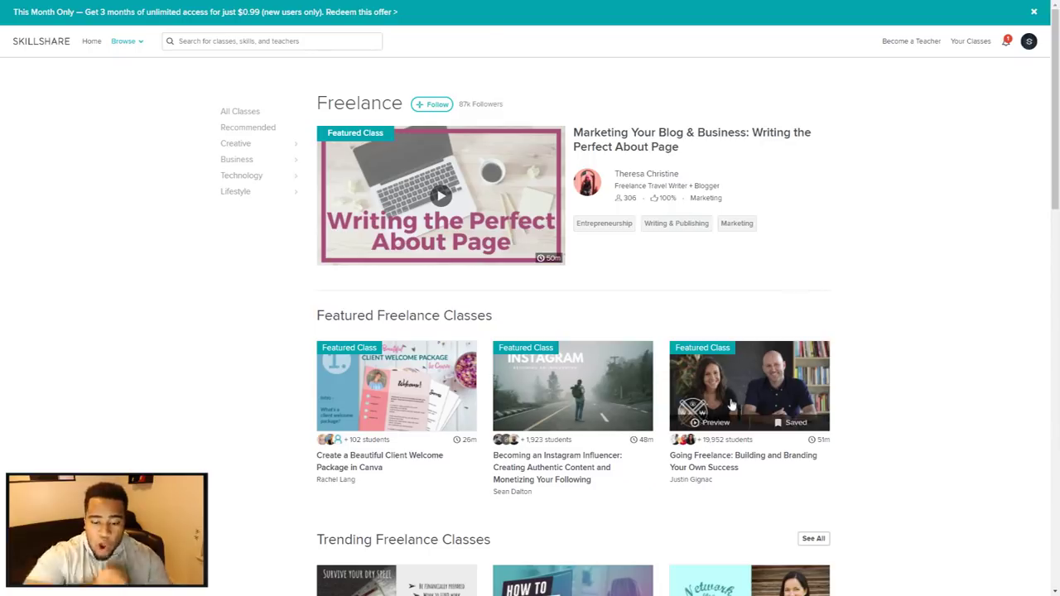
left_click(727, 422)
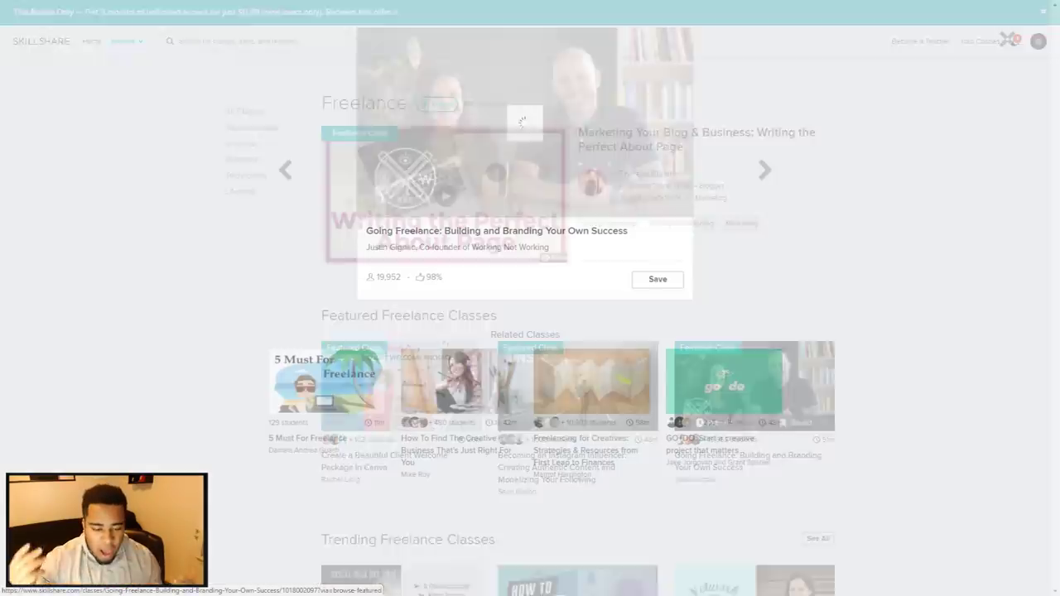
left_click(388, 208)
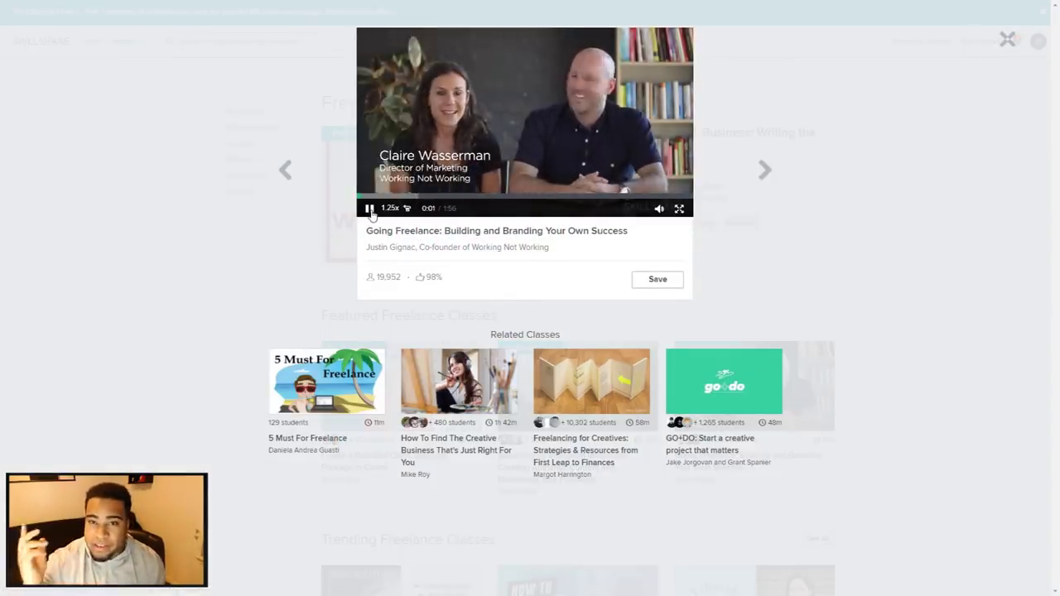
left_click(370, 208)
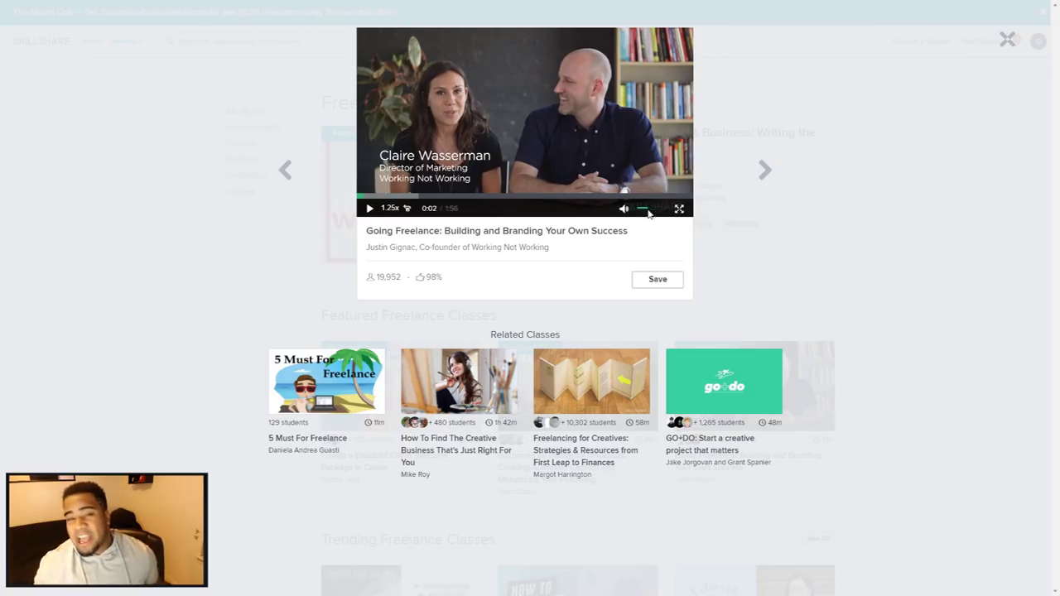
left_click(780, 284)
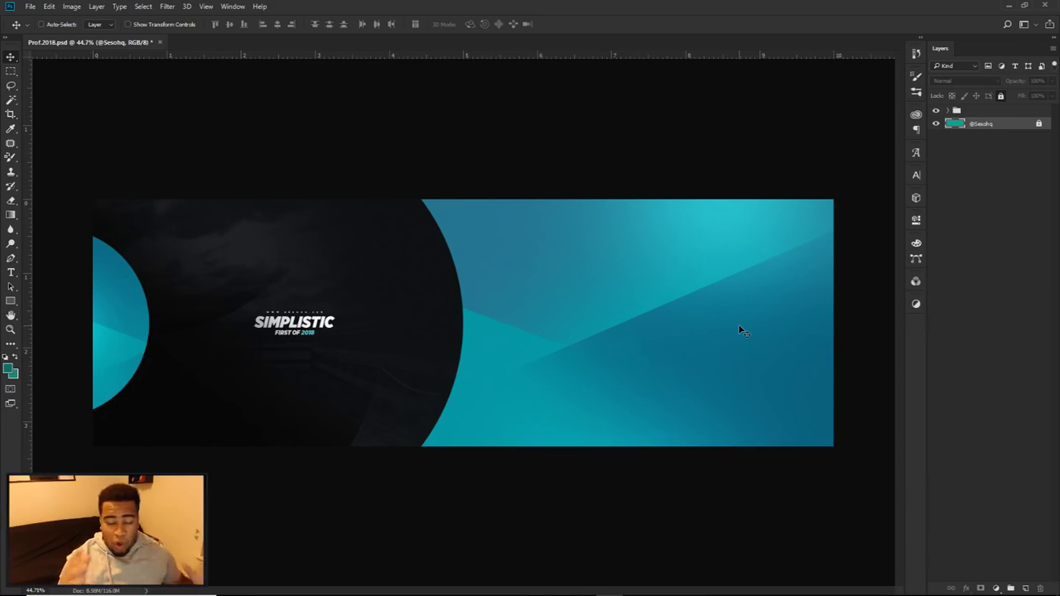
scroll(529, 322, "up", 3)
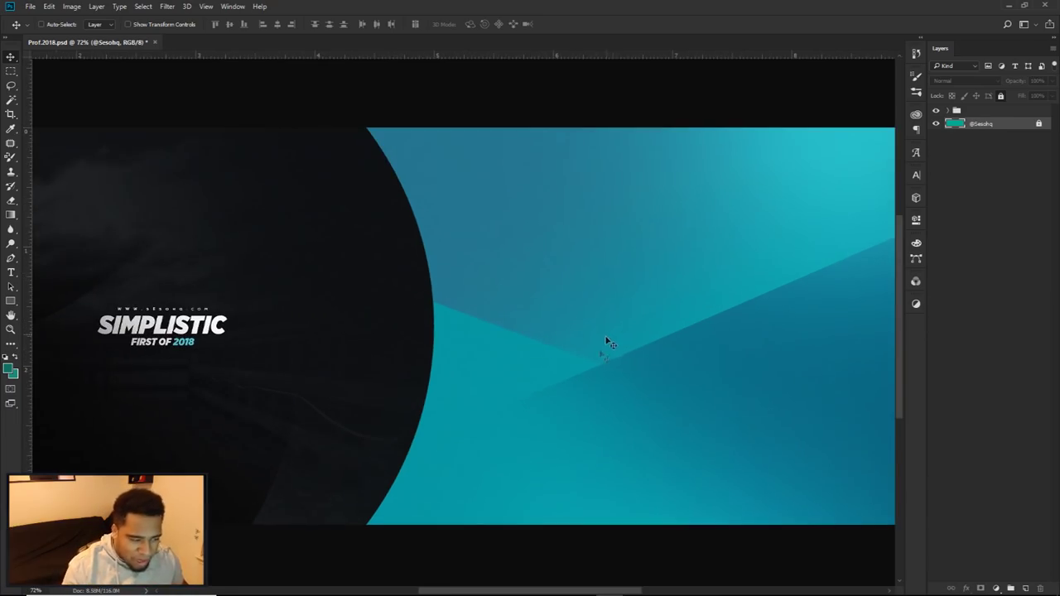
scroll(596, 349, "right", 1)
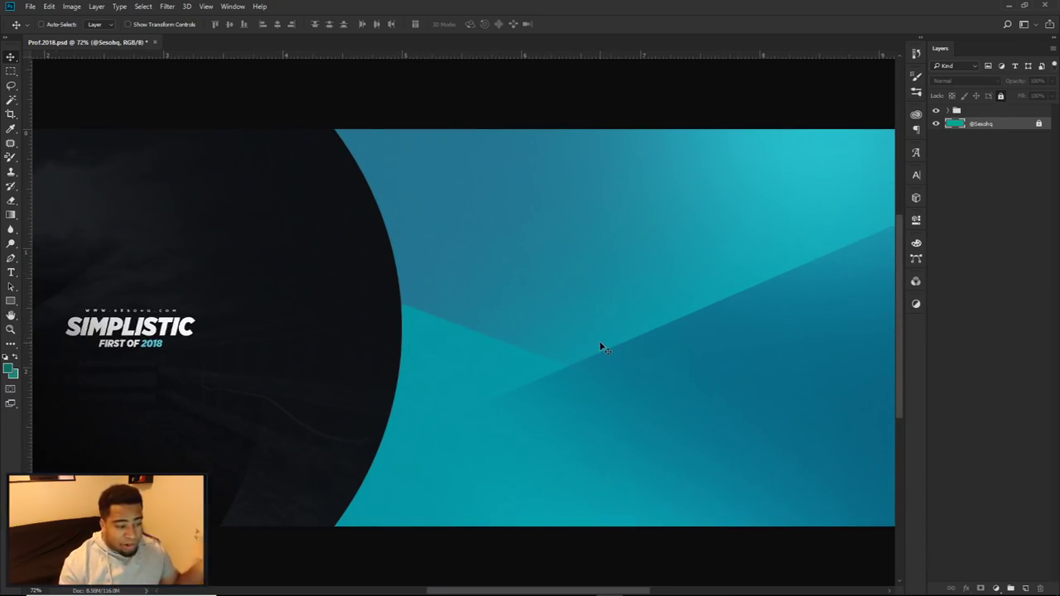
scroll(721, 301, "down", 3)
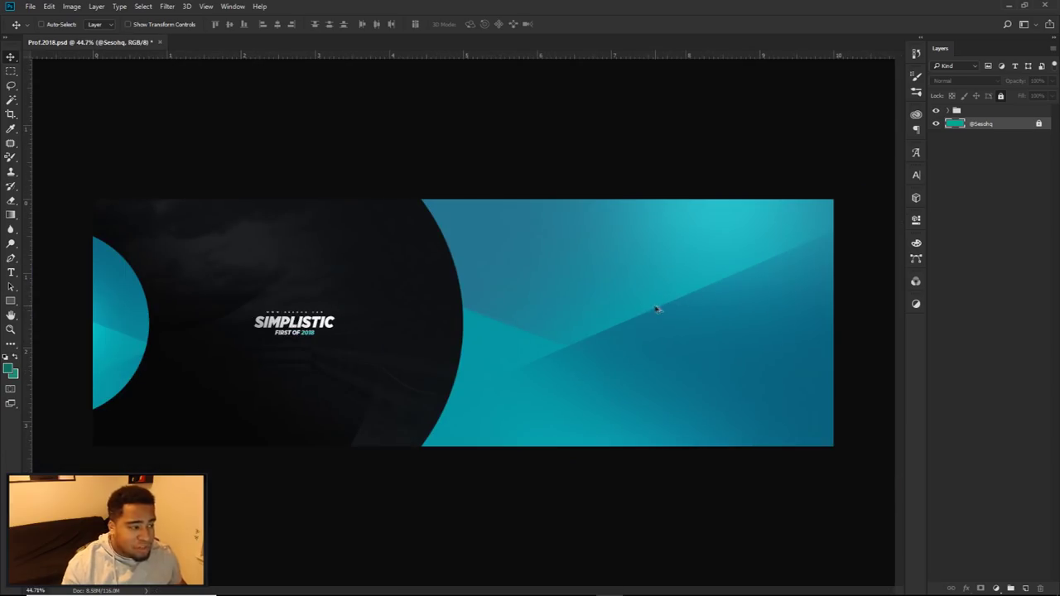
- Hide the finished design group and add a new empty layer above the teal background, ready for the Pen tool
left_click(935, 110)
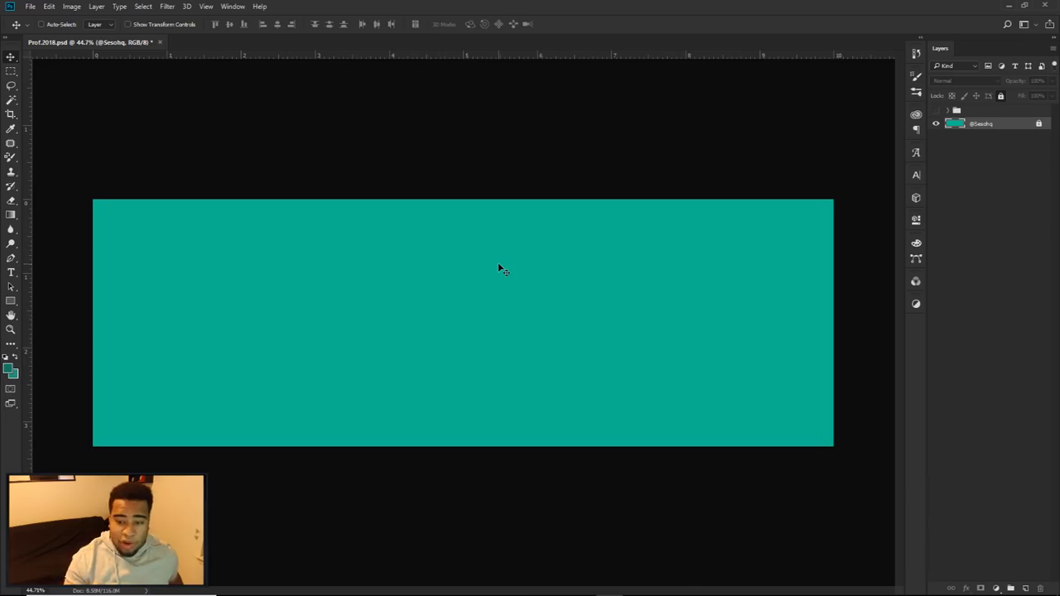
key("p")
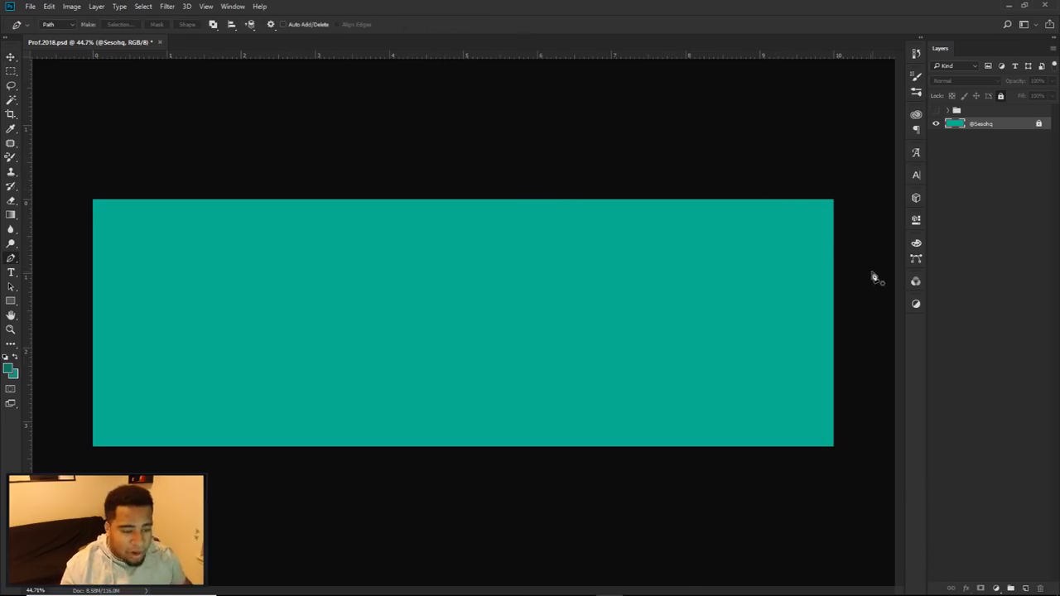
left_click(1025, 588)
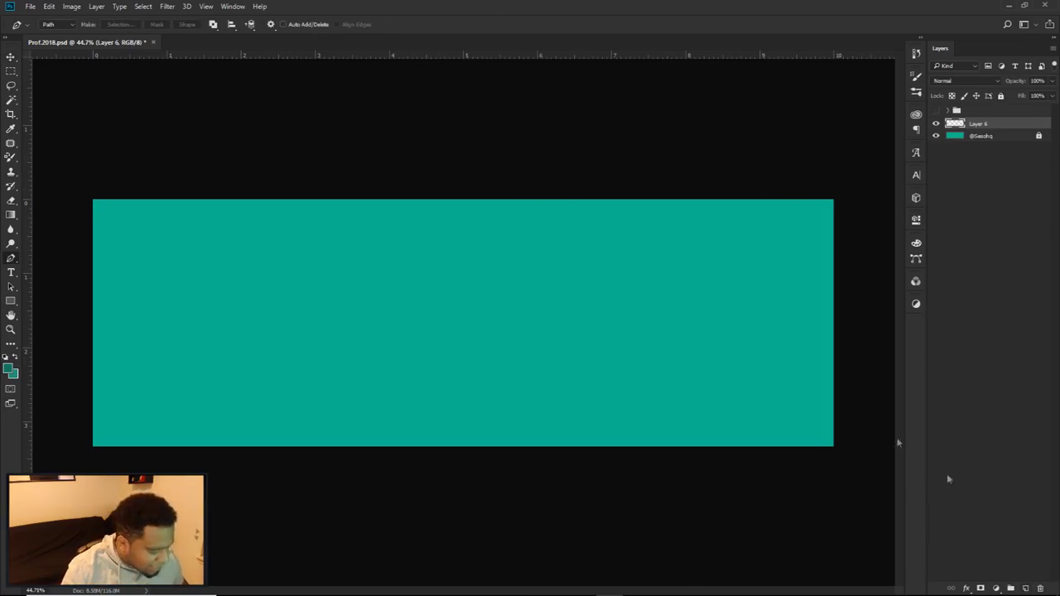
right_click(11, 258)
left_click(47, 259)
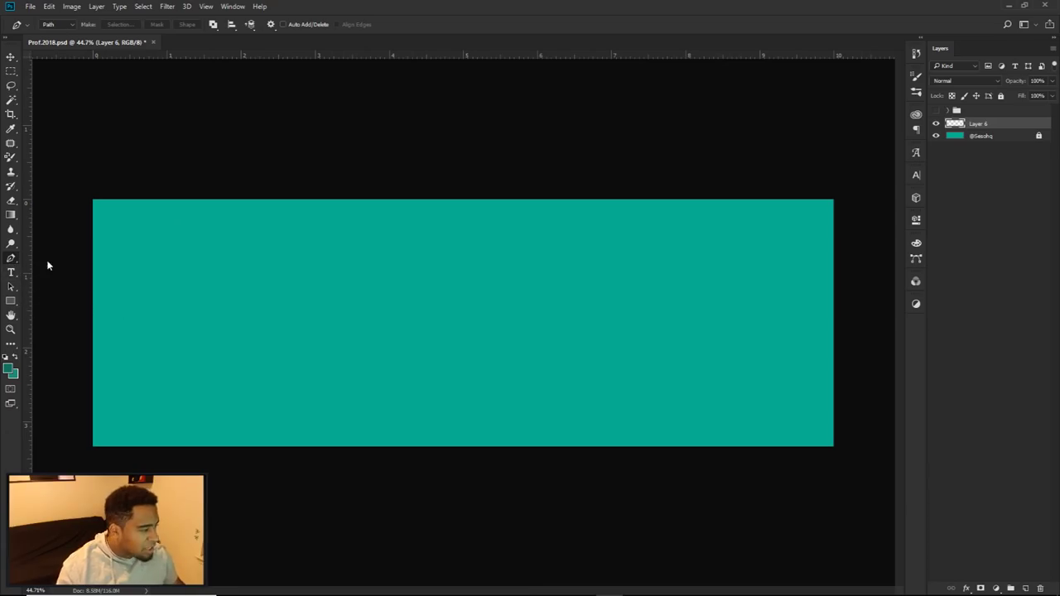
- Draw a diagonal path line from above the banner's upper-left corner to beyond its lower-right corner, matched against the finished design
left_click(185, 192)
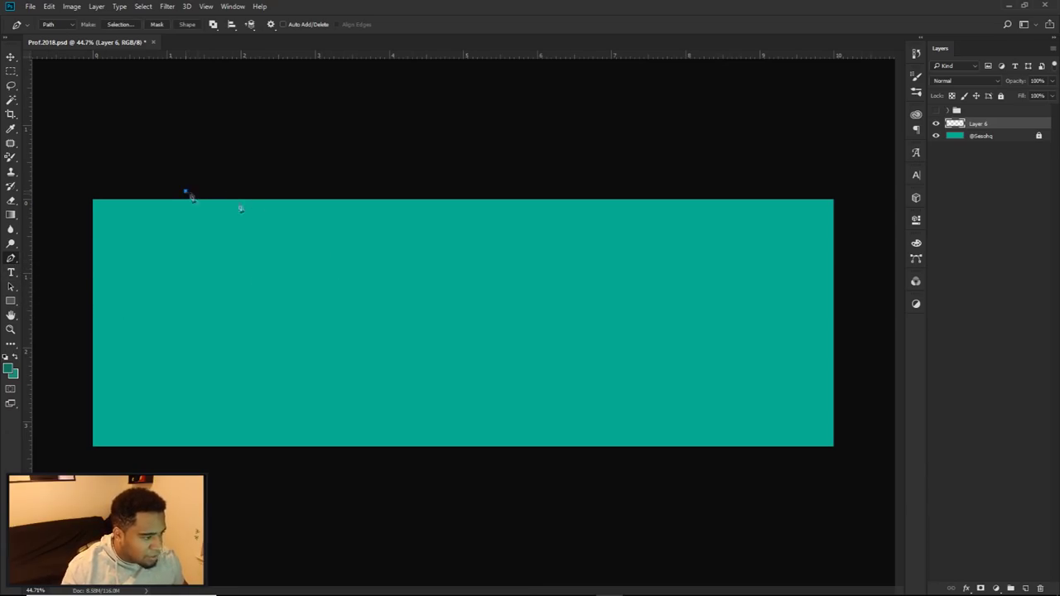
left_click(863, 417)
left_click(935, 111)
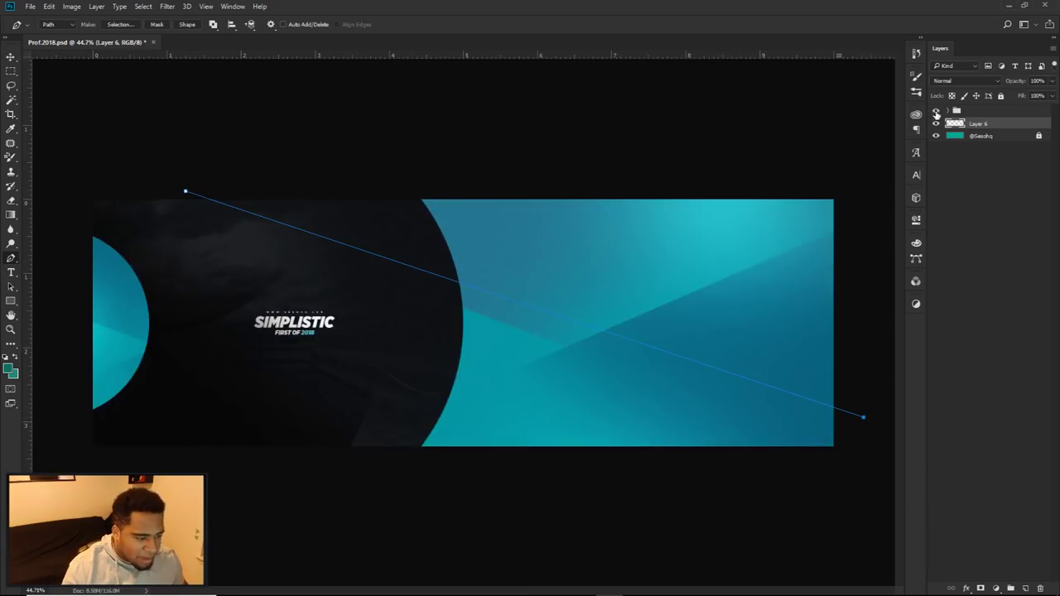
left_click_drag(863, 416, 872, 472)
left_click_drag(185, 193, 133, 175)
left_click(935, 111)
- Close the path around the banner's upper-right side, outside the canvas edges, and show the centre guides
left_click(871, 471)
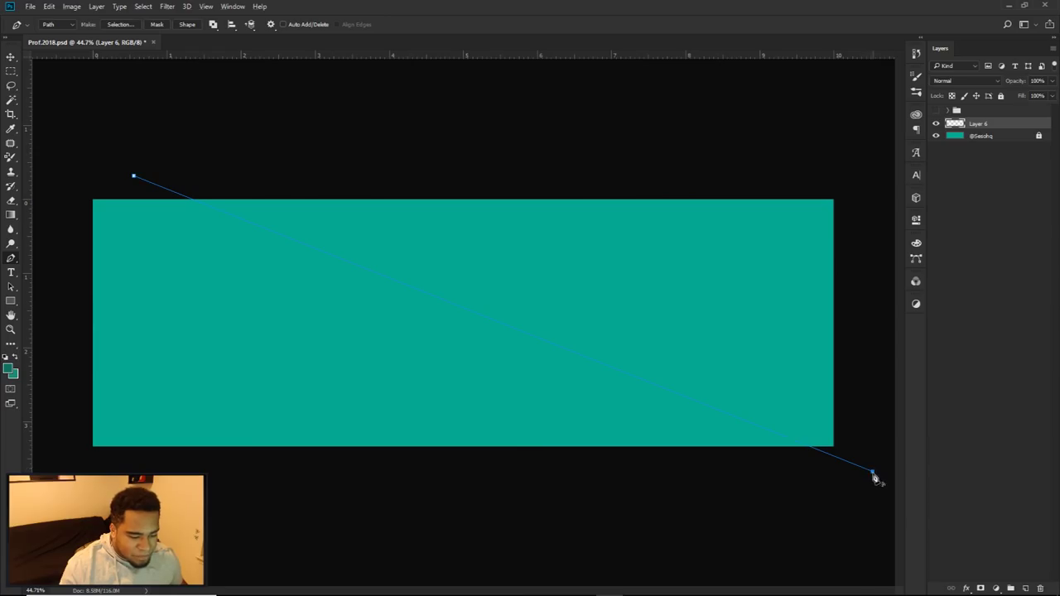
left_click(877, 129)
left_click_drag(484, 148, 465, 149)
left_click(133, 176)
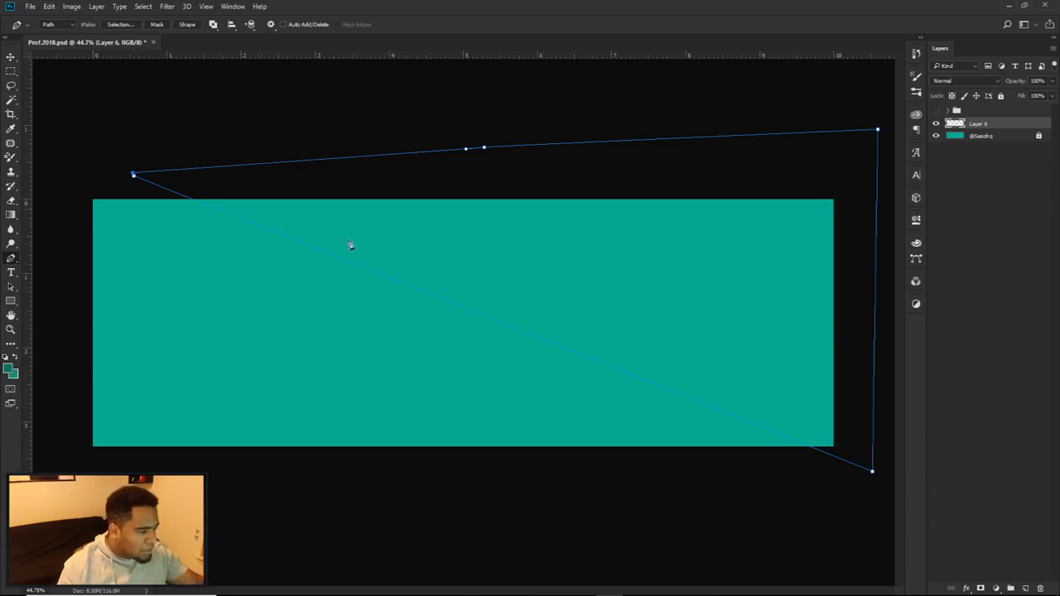
key("ctrl+semicolon")
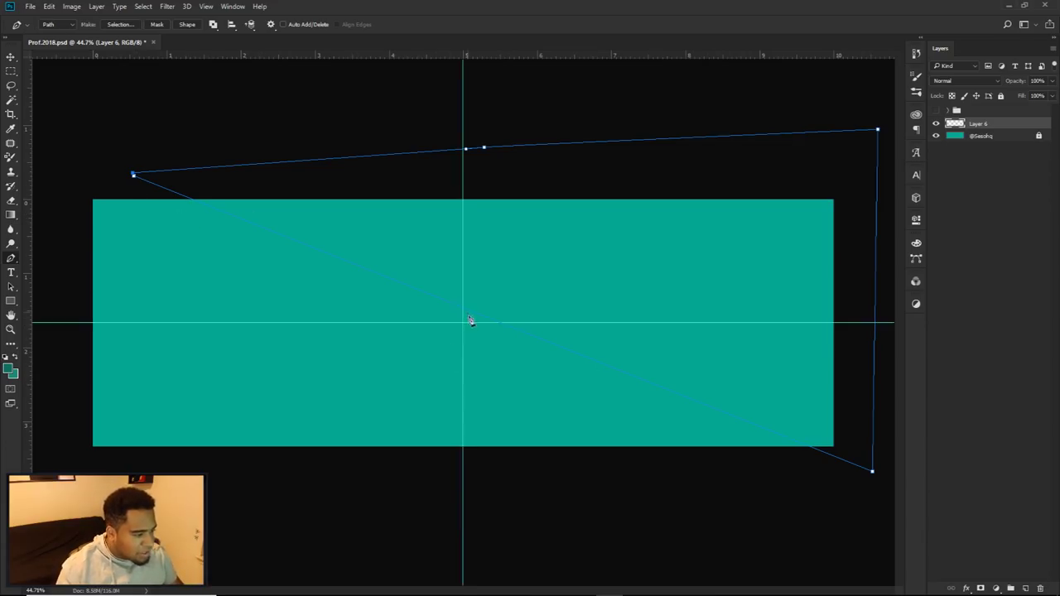
key("ctrl+h")
key("ctrl+h")
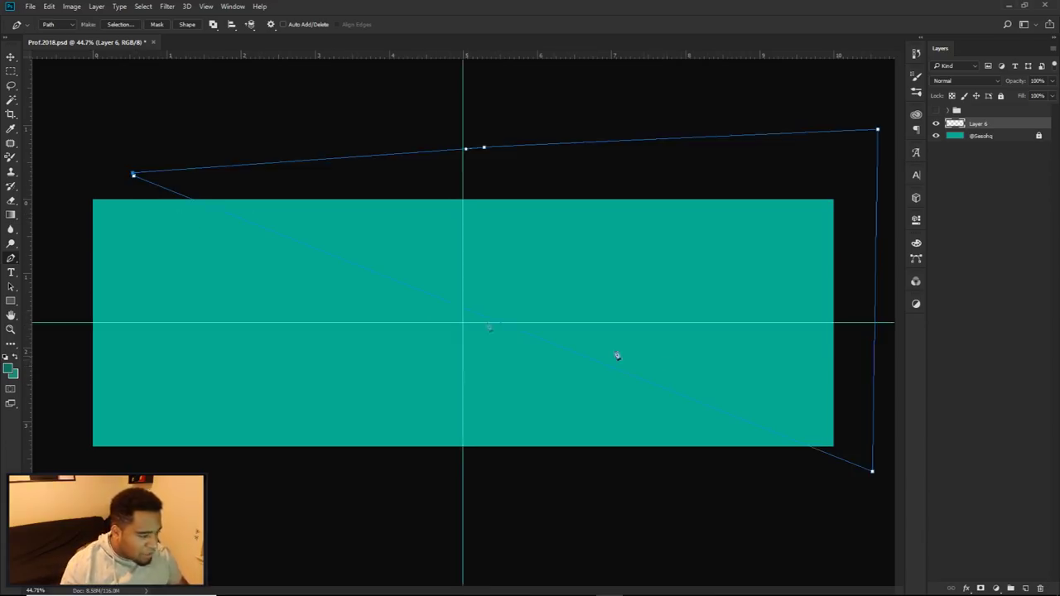
- Fill the path with the muted teal colour 21897b on the new layer, in Normal mode at 100% opacity
right_click(562, 257)
left_click(580, 333)
left_click(671, 280)
left_click(674, 300)
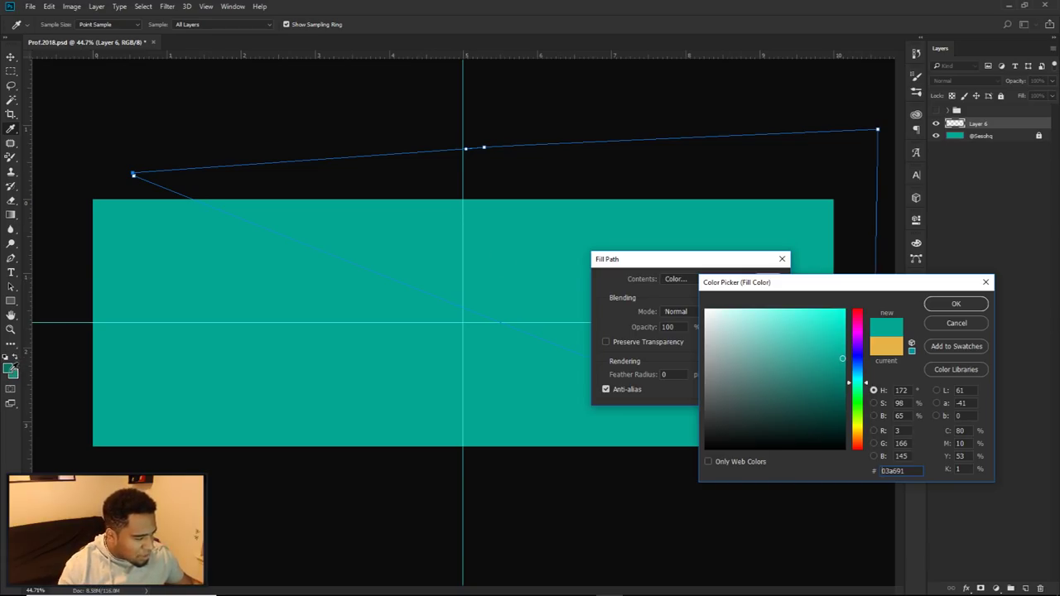
left_click(810, 374)
left_click_drag(914, 474, 863, 474)
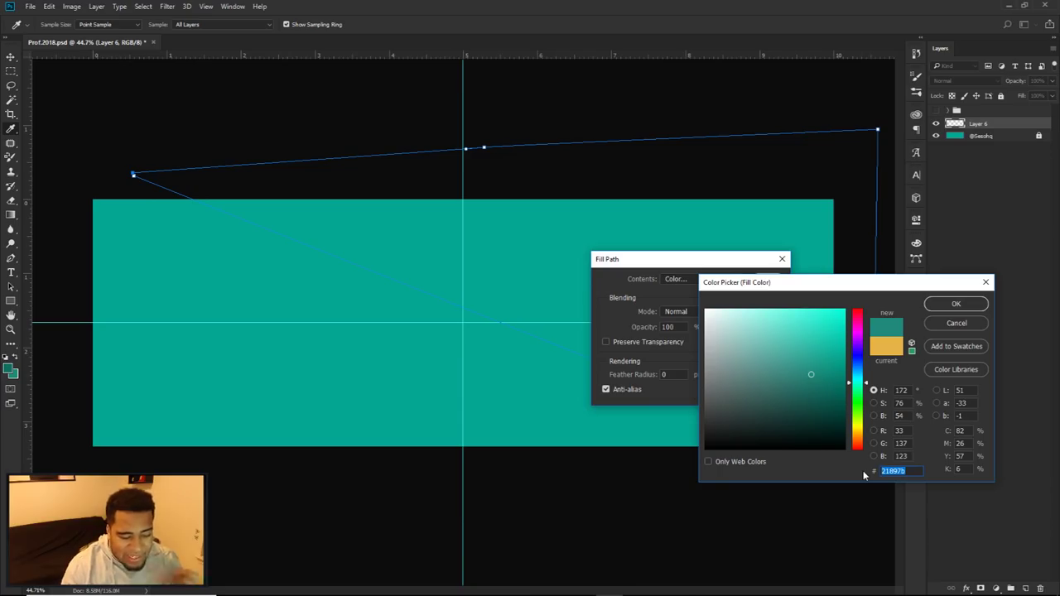
type("03a691")
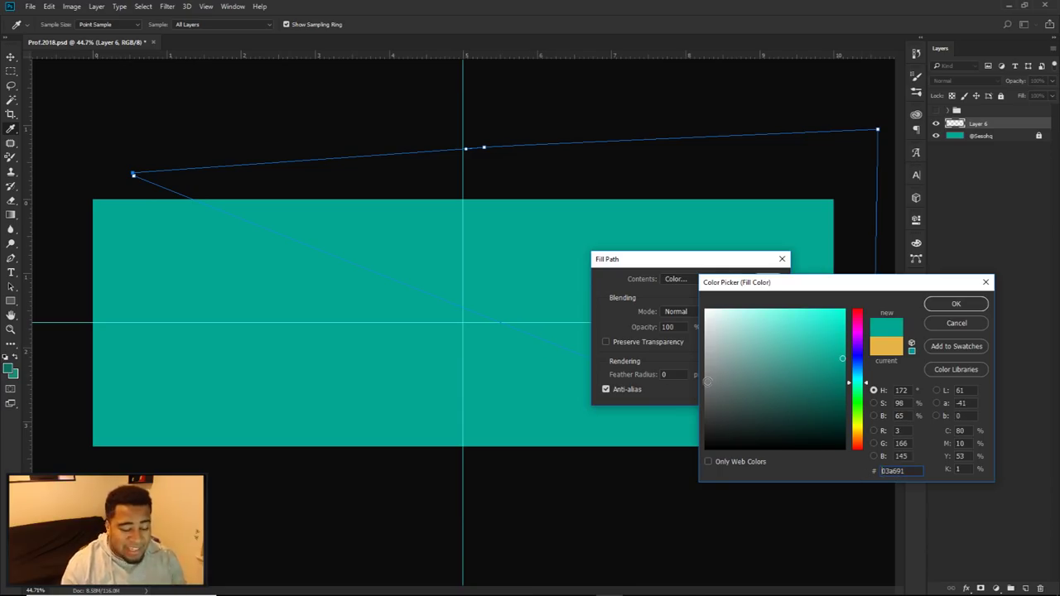
left_click(22, 368)
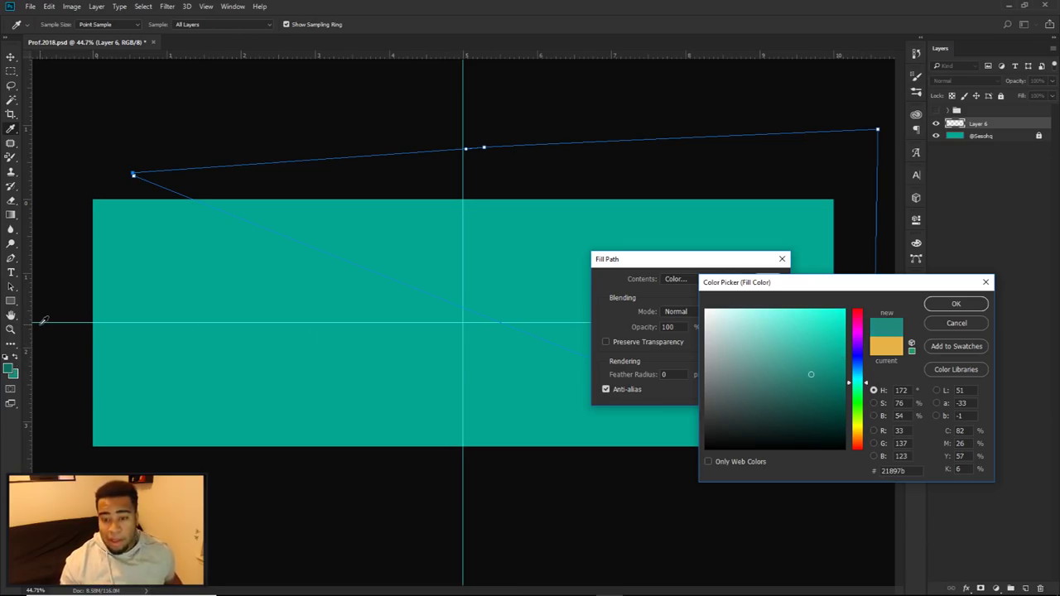
left_click(568, 247)
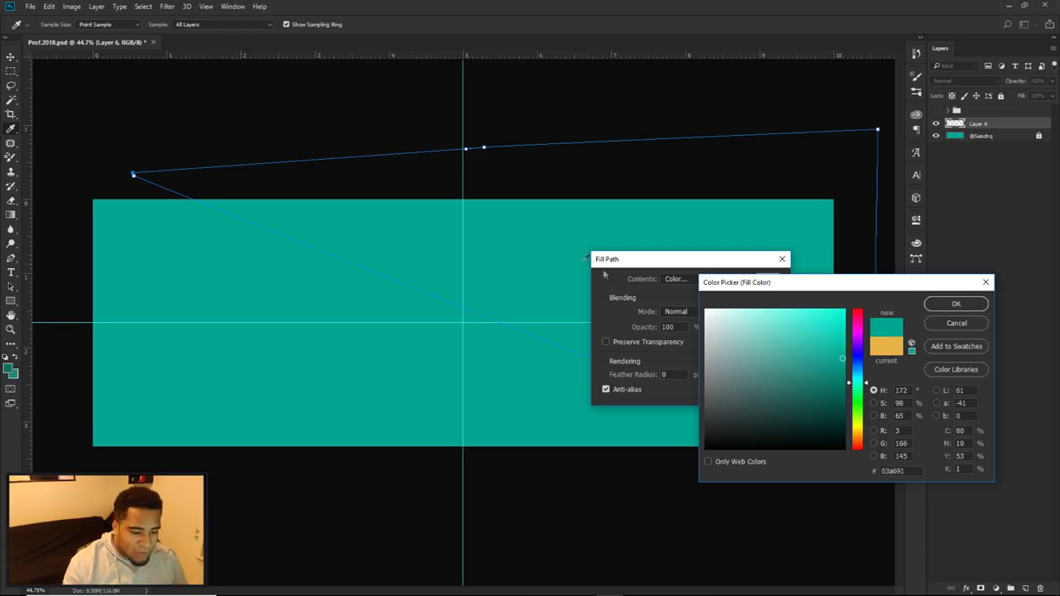
left_click(17, 375)
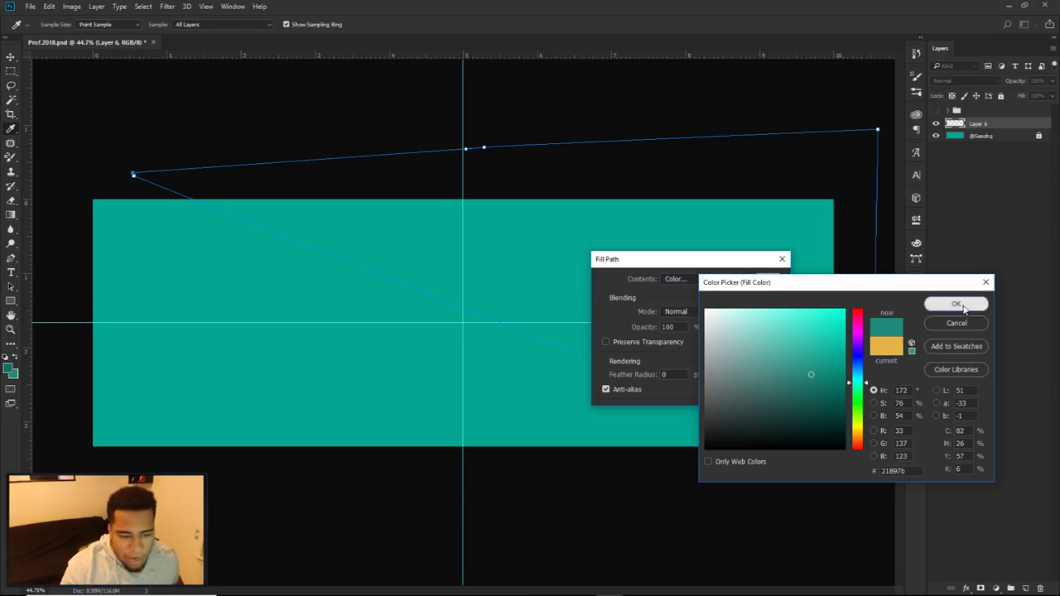
left_click(956, 304)
left_click(769, 282)
- Delete the path around the filled shape and compare the banner with the finished design group
right_click(563, 252)
left_click(616, 271)
key("v")
key("ctrl+semicolon")
key("ctrl+semicolon")
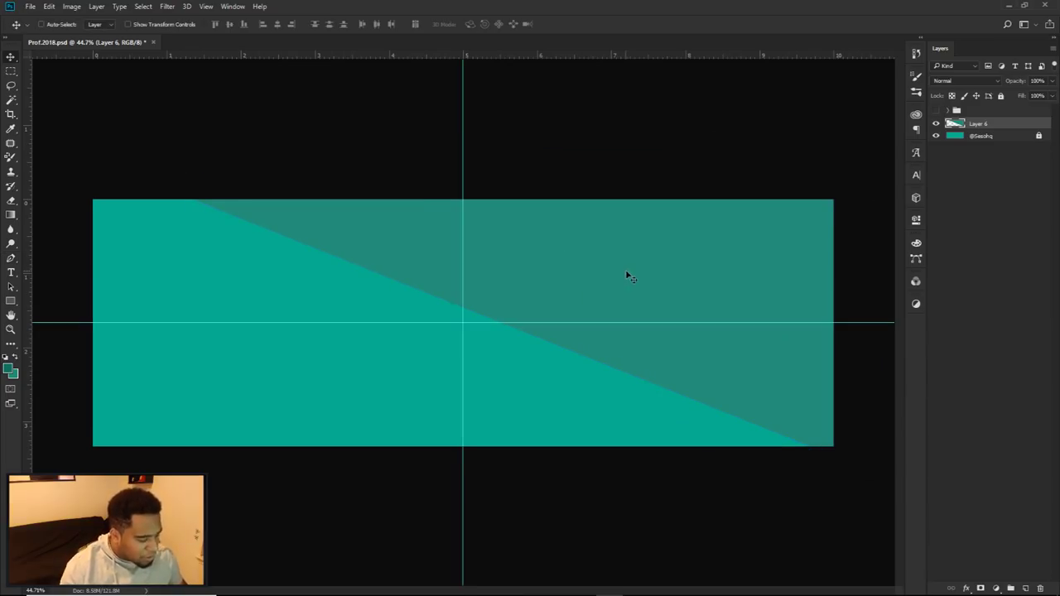
left_click(935, 111)
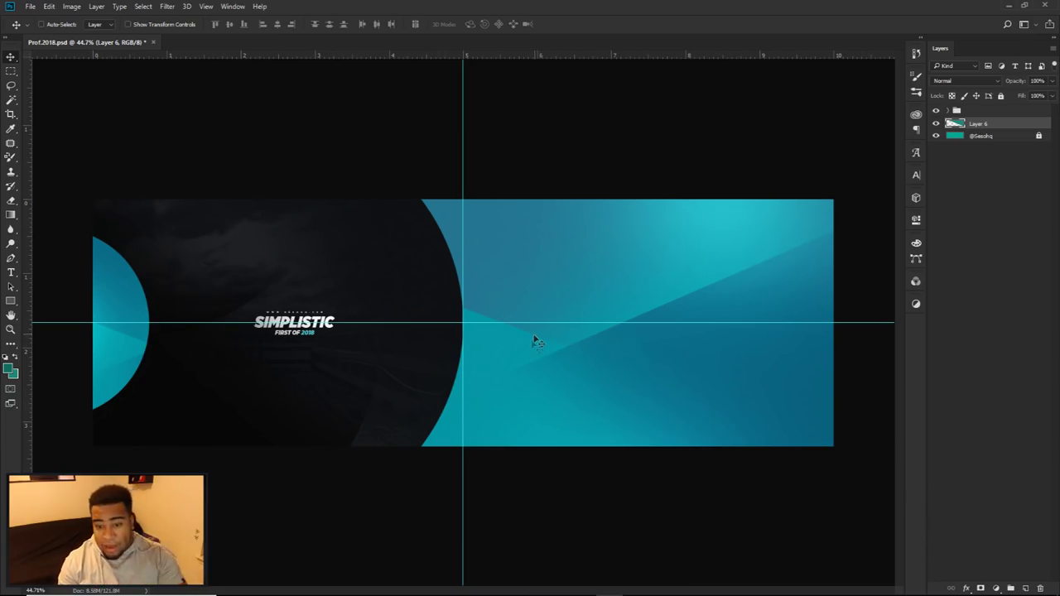
left_click(936, 111)
- Fade out the lower-right part of the muted teal shape using a very large soft Eraser brush
key("e")
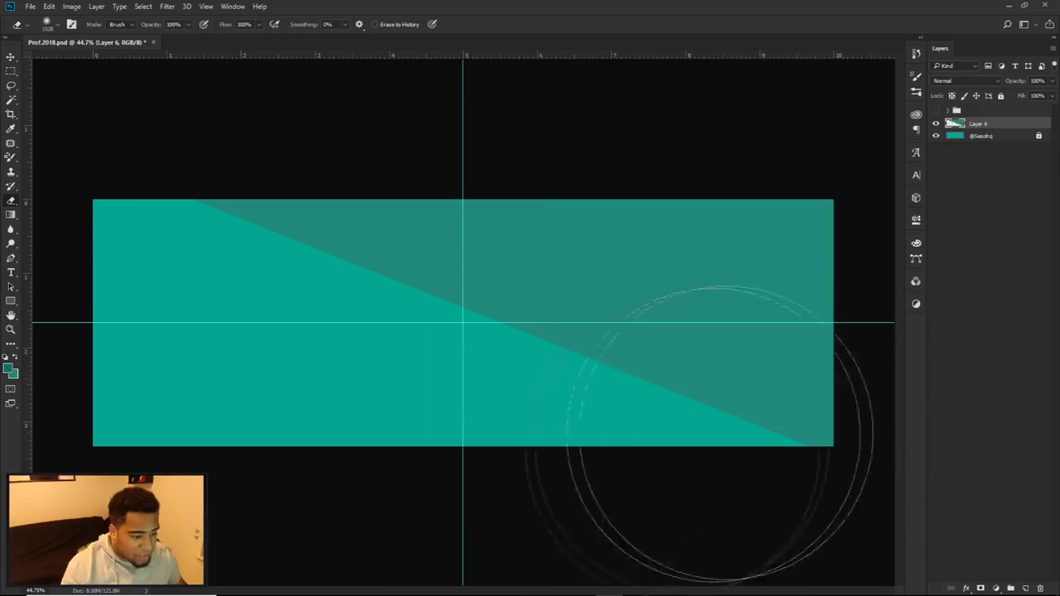
mouse_move(508, 515)
left_mouse_down()
mouse_move(464, 509)
mouse_move(398, 520)
mouse_move(402, 511)
left_mouse_up()
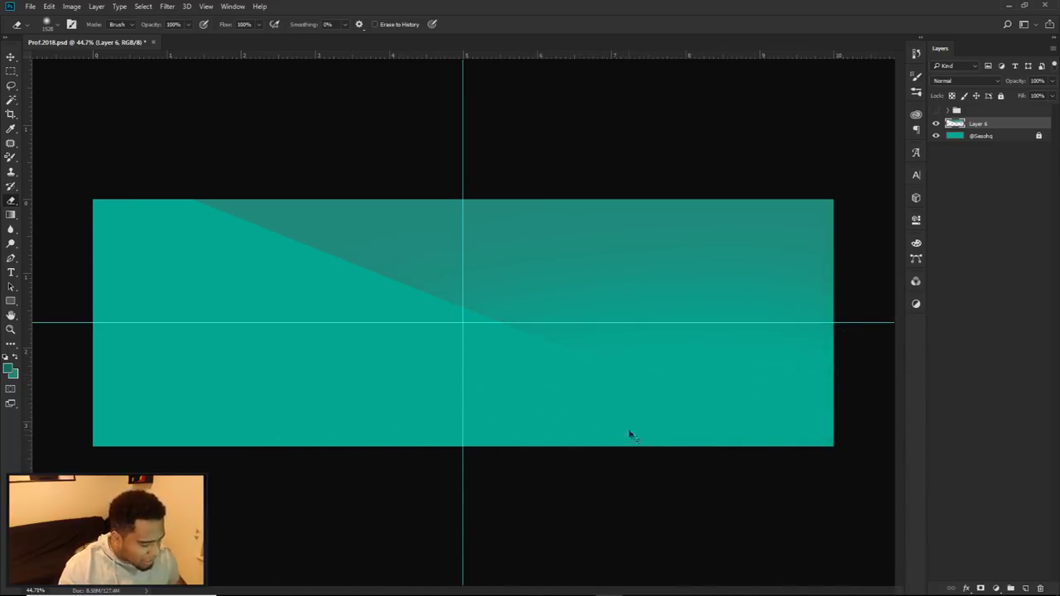
key("v")
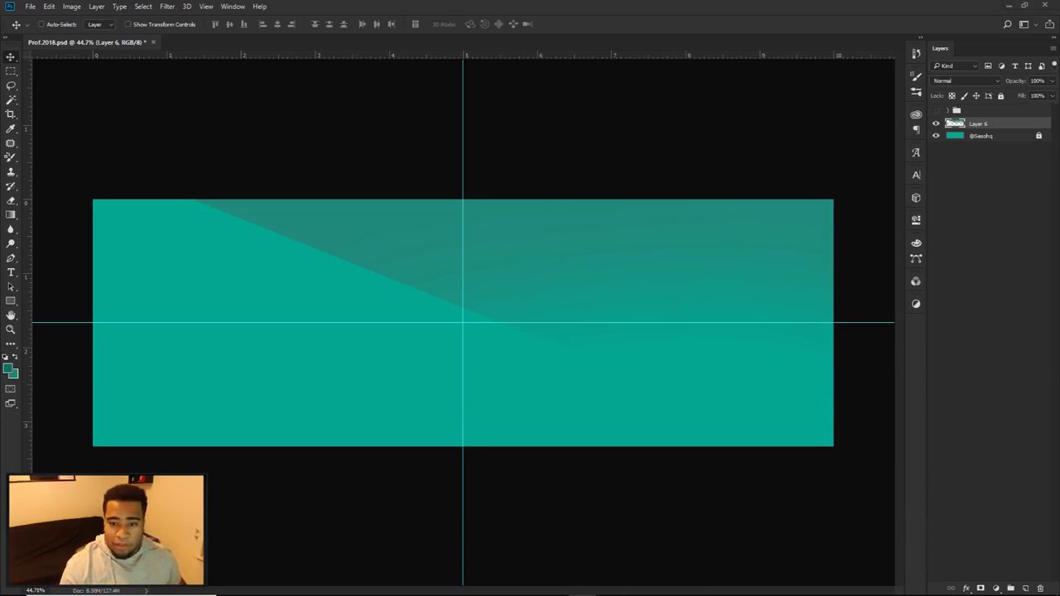
- Draw a closed triangular path over the banner's lower-right area, following the rising diagonal of the finished design, then hide that design
left_click(935, 110)
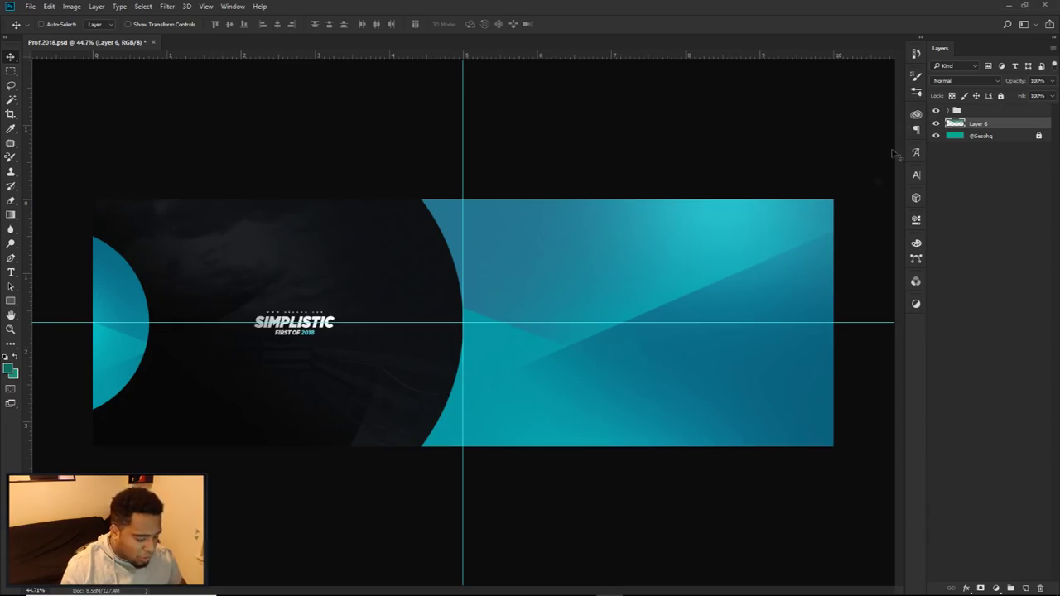
key("p")
left_click(843, 225)
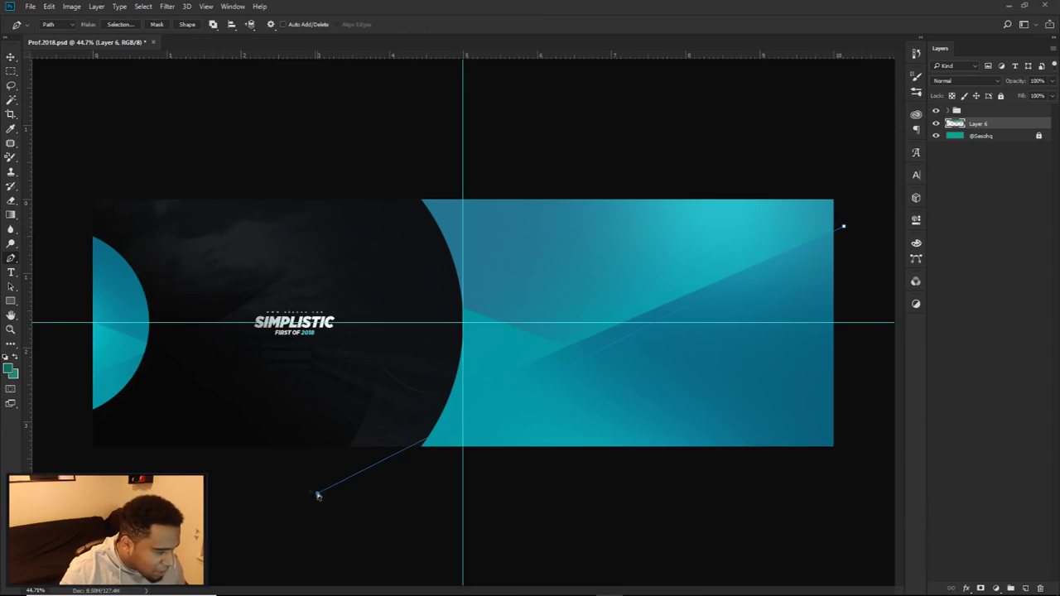
left_click(226, 491)
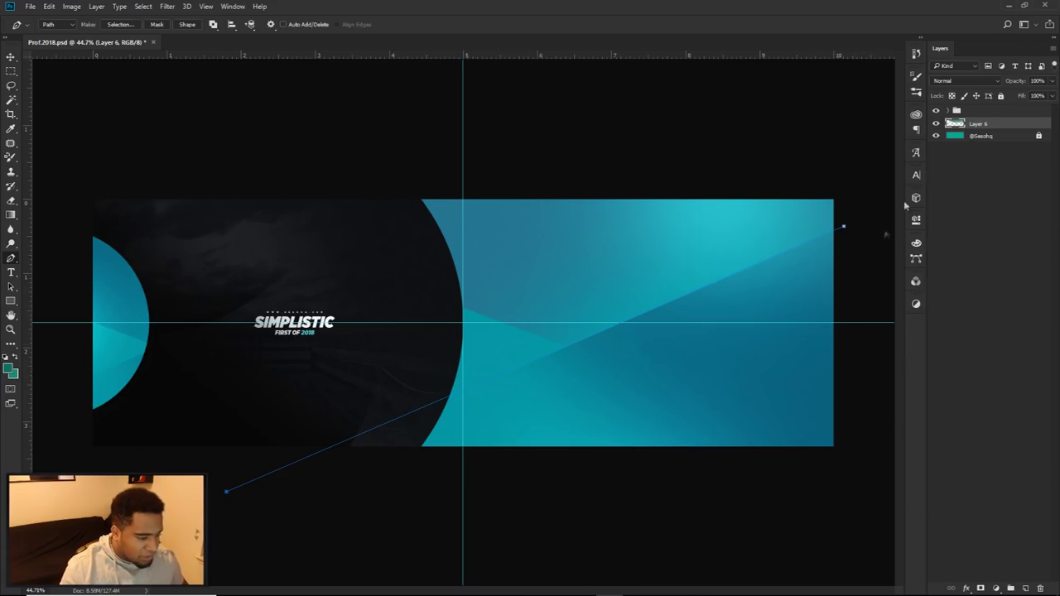
left_click(852, 482)
left_click(844, 227)
left_click(935, 110)
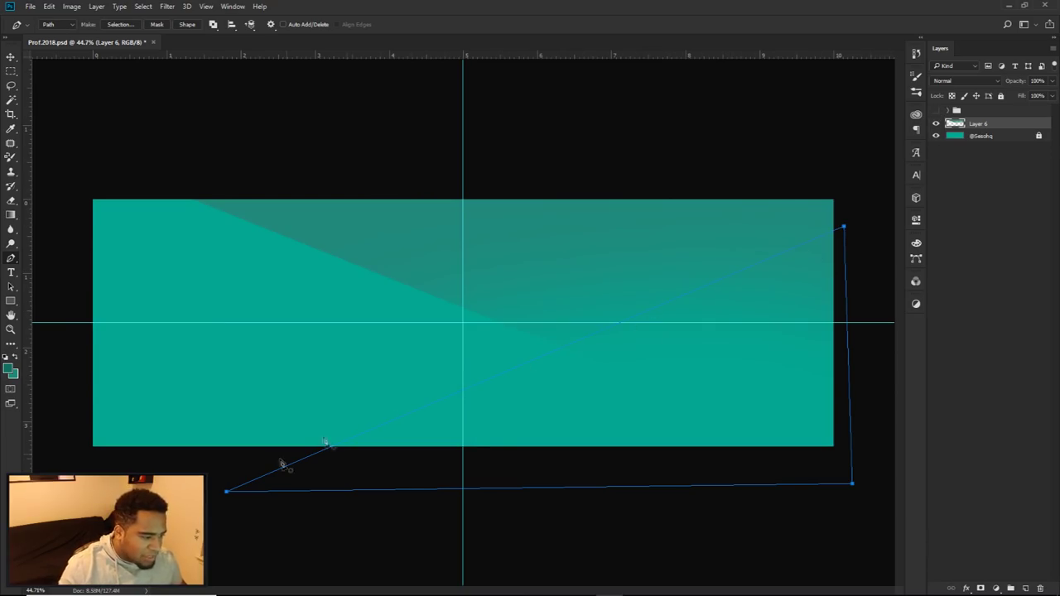
- Fill the triangular path with the dark teal colour 106e61 and delete the path
right_click(631, 243)
left_click(660, 319)
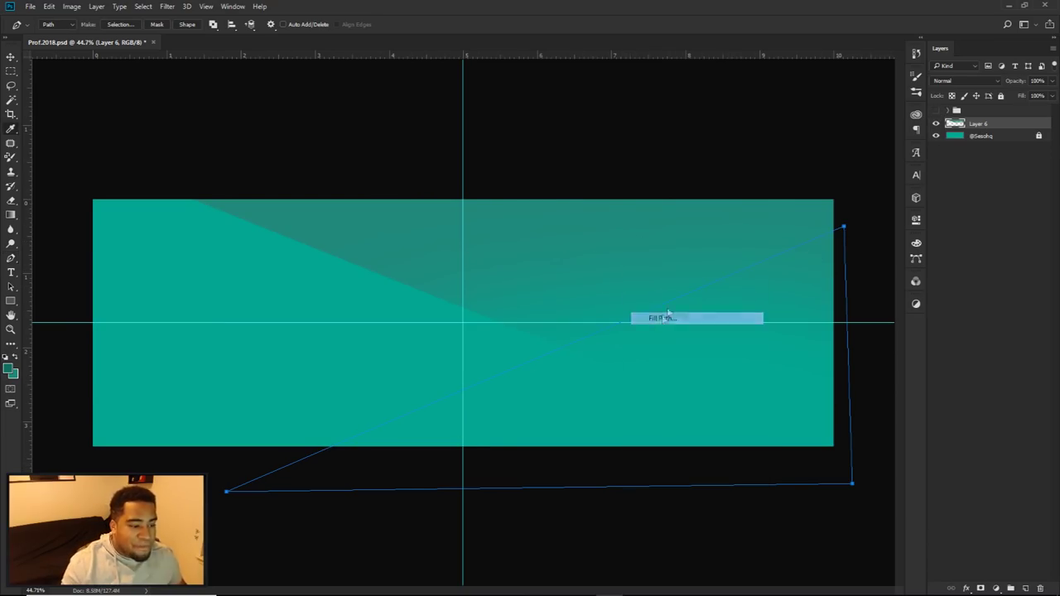
left_click(682, 279)
left_click(687, 303)
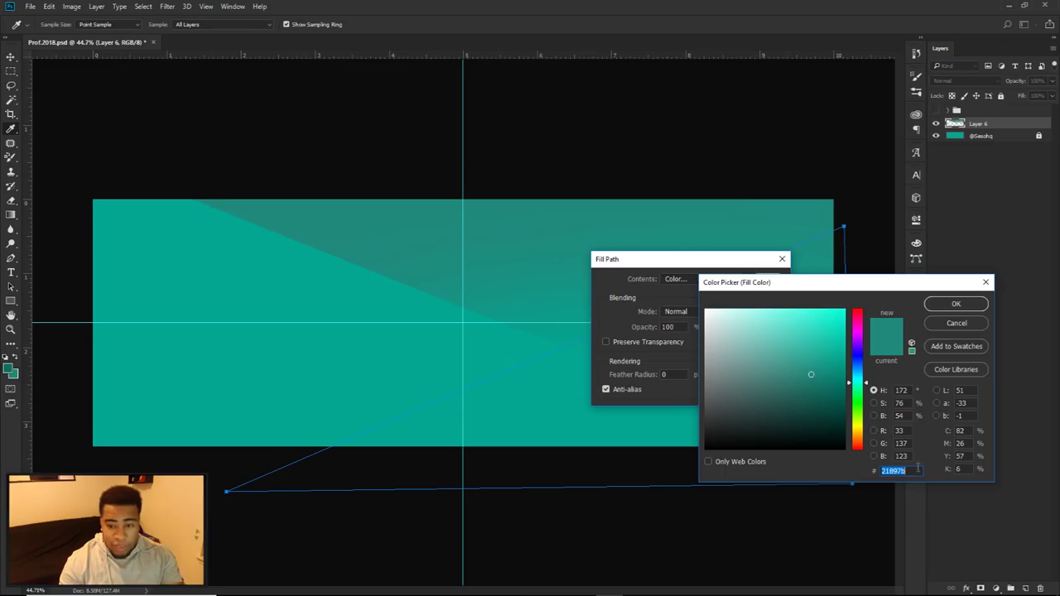
left_click(9, 362)
left_click(891, 471)
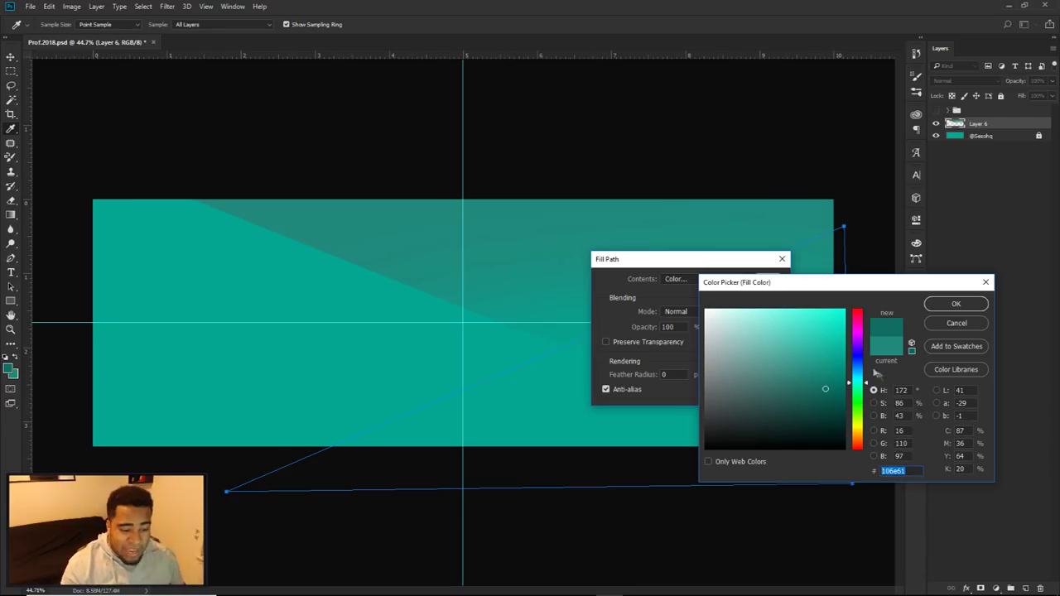
left_click(955, 304)
left_click(765, 281)
right_click(692, 267)
left_click(729, 281)
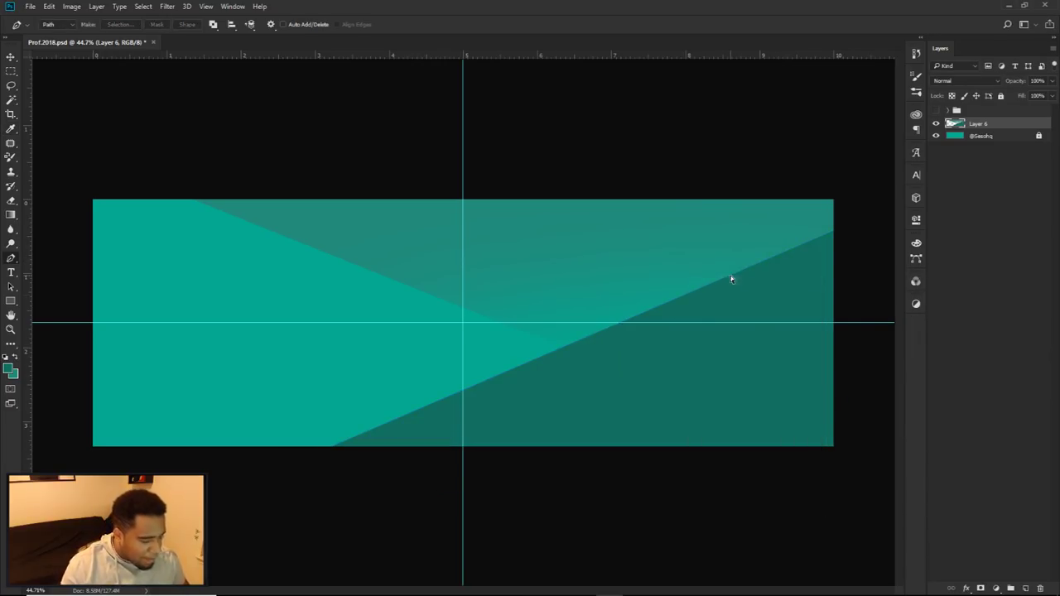
- Try erasing part of the dark triangle, and undo back to the unfilled triangular path
key("e")
mouse_move(404, 410)
left_mouse_down()
mouse_move(407, 378)
mouse_move(406, 449)
mouse_move(373, 524)
left_mouse_up()
key("ctrl+alt+z")
key("ctrl+alt+z")
key("shift+ctrl+z")
left_click(1024, 588)
key("ctrl+alt+z")
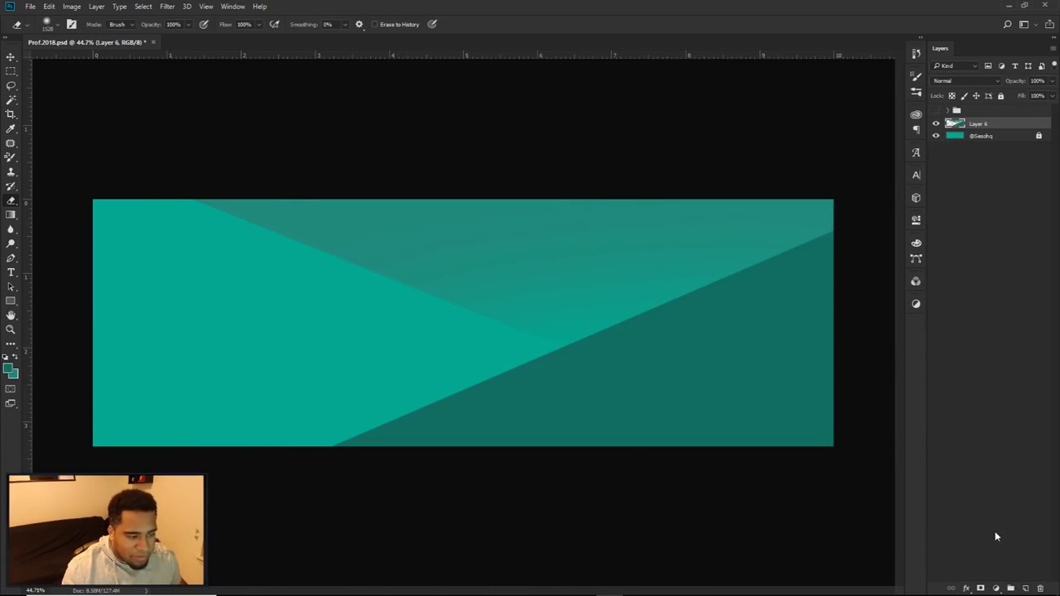
key("ctrl+alt+z")
key("ctrl+h")
- Add a separate layer, fill the triangular path on it with the same dark teal, and delete the path
left_click(1025, 588)
key("p")
right_click(628, 323)
left_click(662, 406)
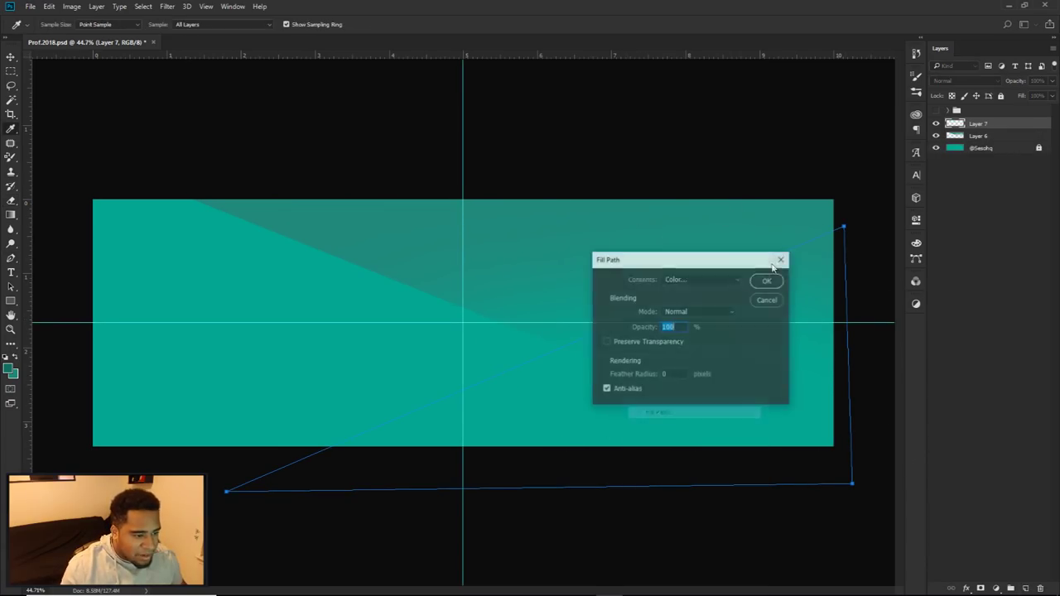
left_click(766, 279)
right_click(717, 273)
left_click(741, 290)
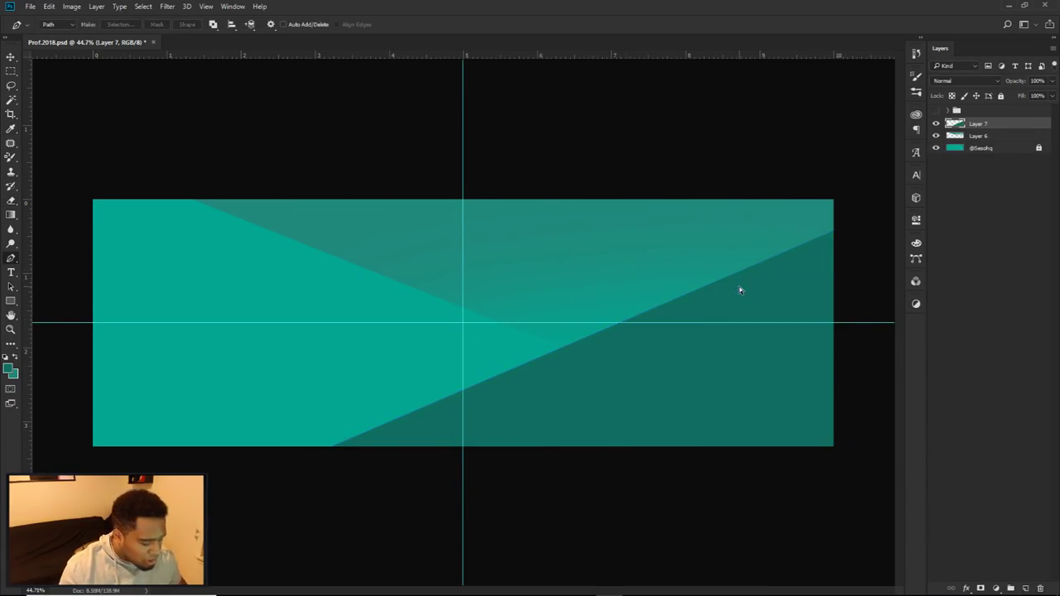
- Hide the guides, softly erase the lower-left part of the dark triangle, and compare the result with the finished design
key("ctrl+h")
key("e")
mouse_move(469, 438)
left_mouse_down()
mouse_move(318, 438)
mouse_move(369, 438)
left_mouse_up()
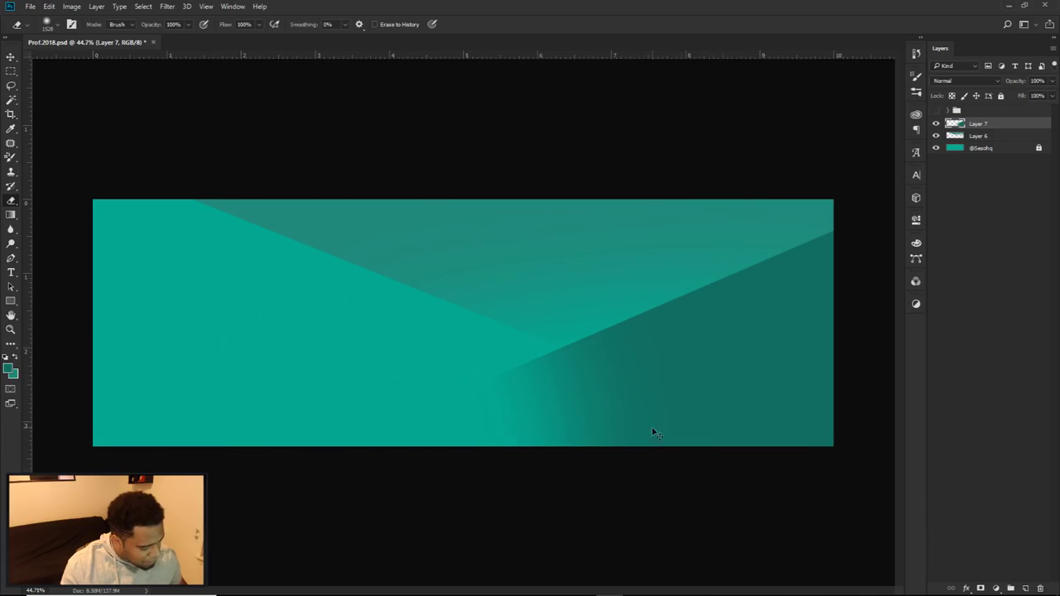
key("v")
left_click(936, 110)
left_click(936, 110)
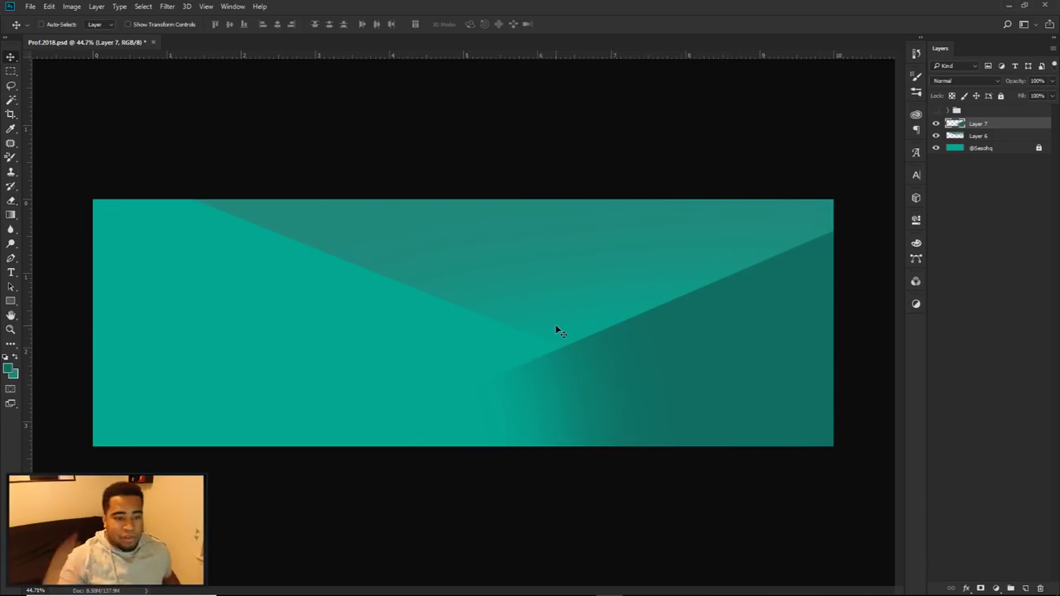
- Rename the layer of the upper shape to Highlight 1 and the layer of the dark lower-right shape to Highlight 2
double_click(976, 136)
key("BackSpace")
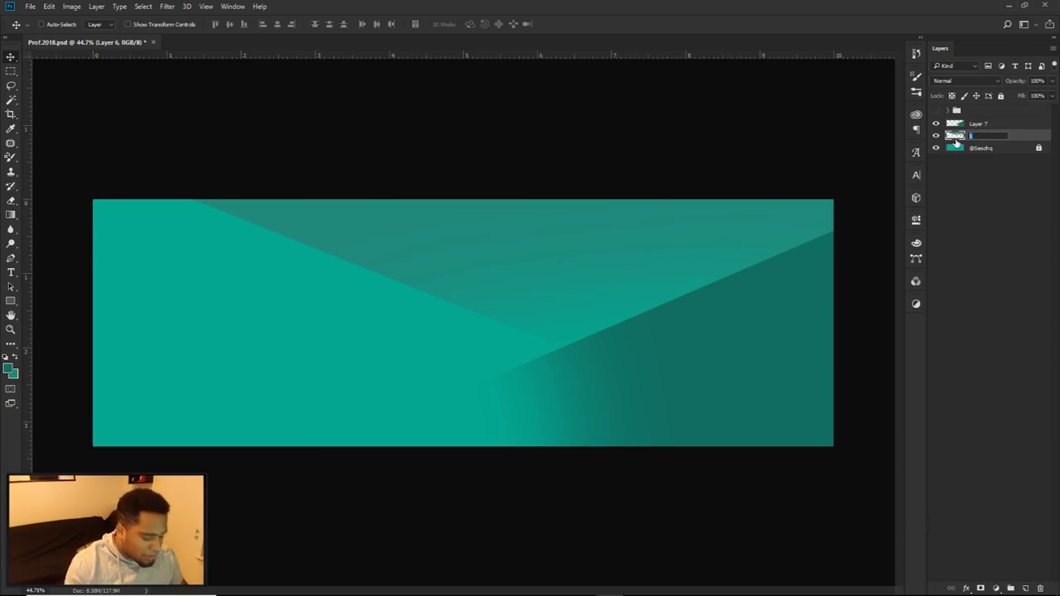
type("Highlight 1")
key("Return")
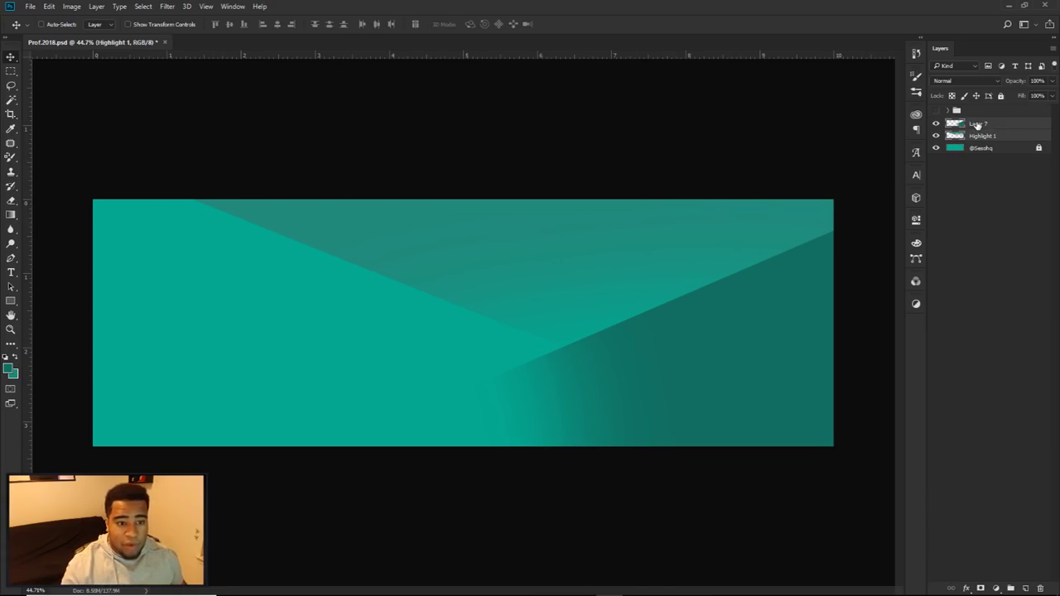
double_click(977, 124)
type("Highlight 2")
key("Return")
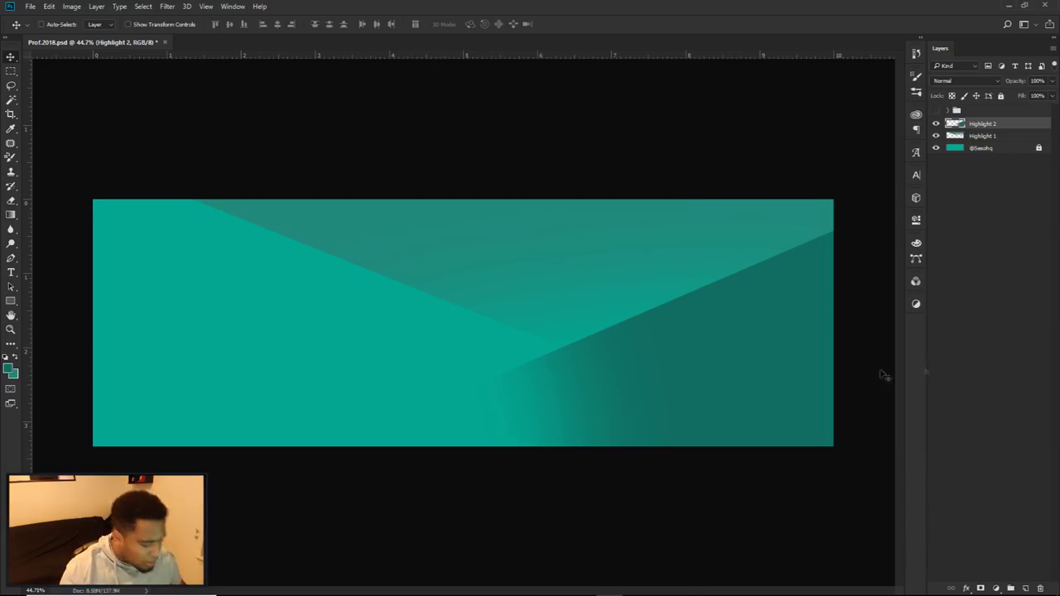
- Add a Color Balance adjustment layer above Highlight 2 with midtones cyan–red at -12 and magenta–green at -27
left_click(995, 587)
left_click(963, 465)
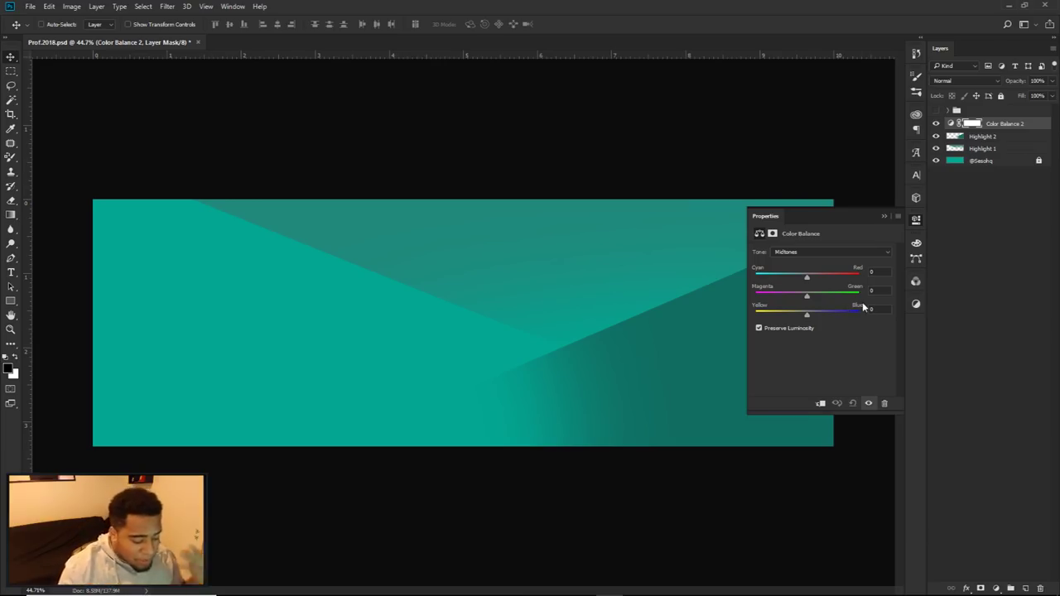
left_click(874, 272)
type("-12")
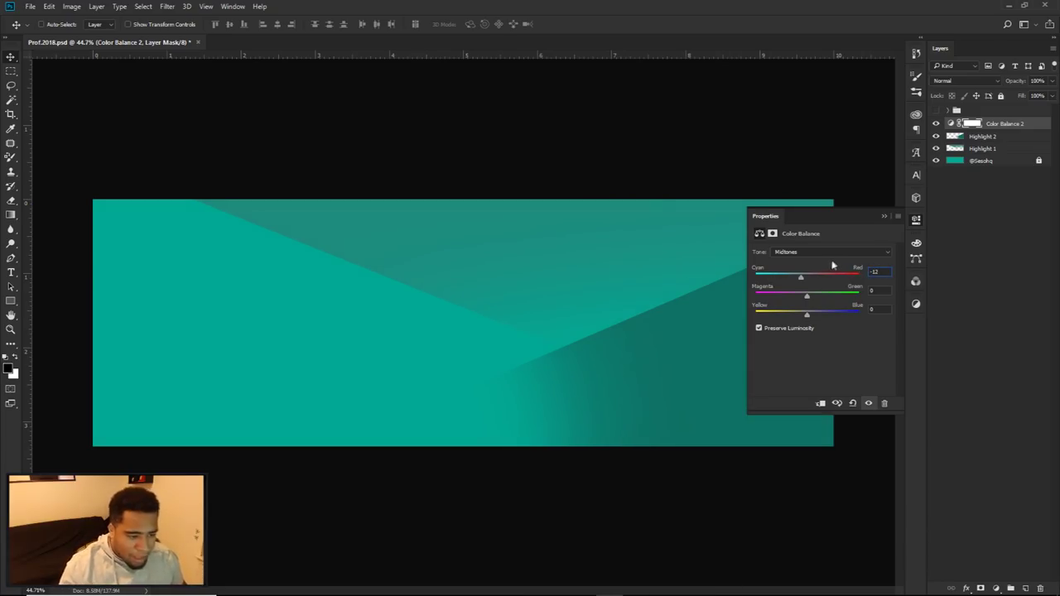
type("-27")
key("Tab")
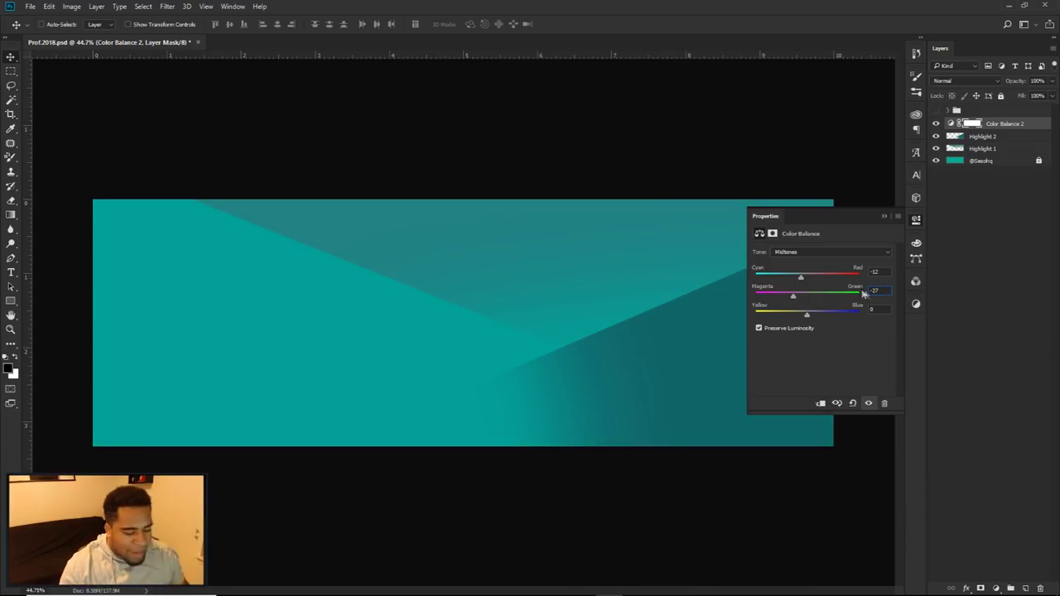
- Try smaller blue shifts and another green value, compare the adjustment on and off, and put magenta–green back at -27
type("340")
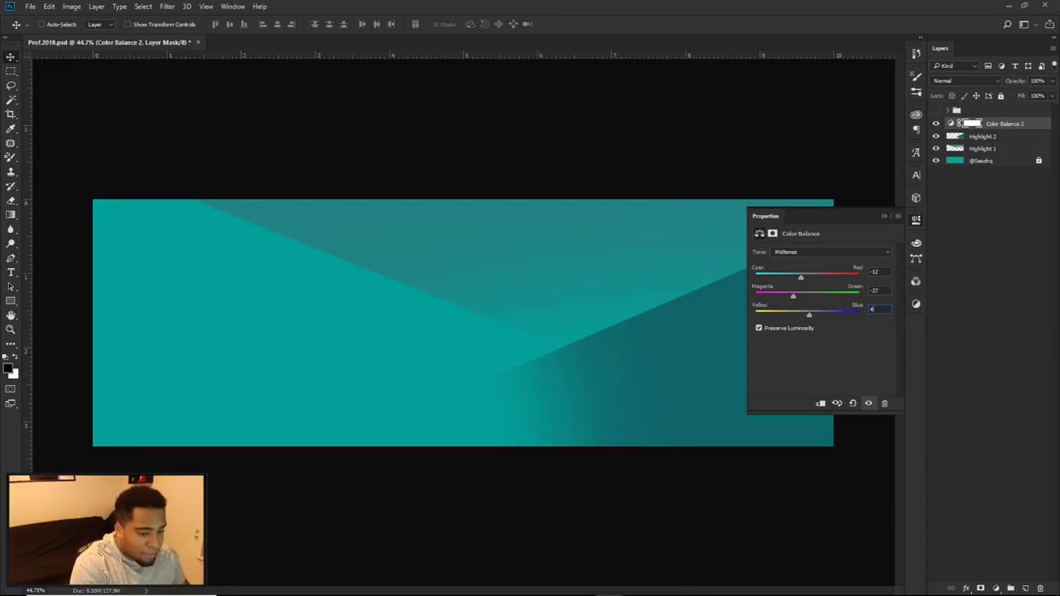
left_click(936, 124)
left_click(935, 124)
left_click(935, 124)
left_click(936, 125)
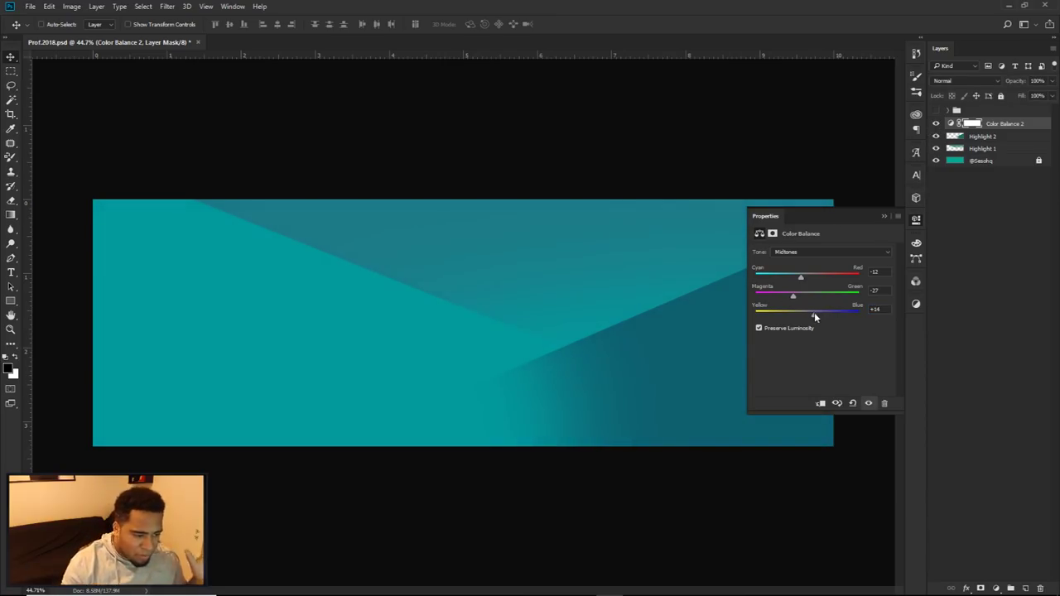
left_click_drag(792, 298, 809, 298)
type("-")
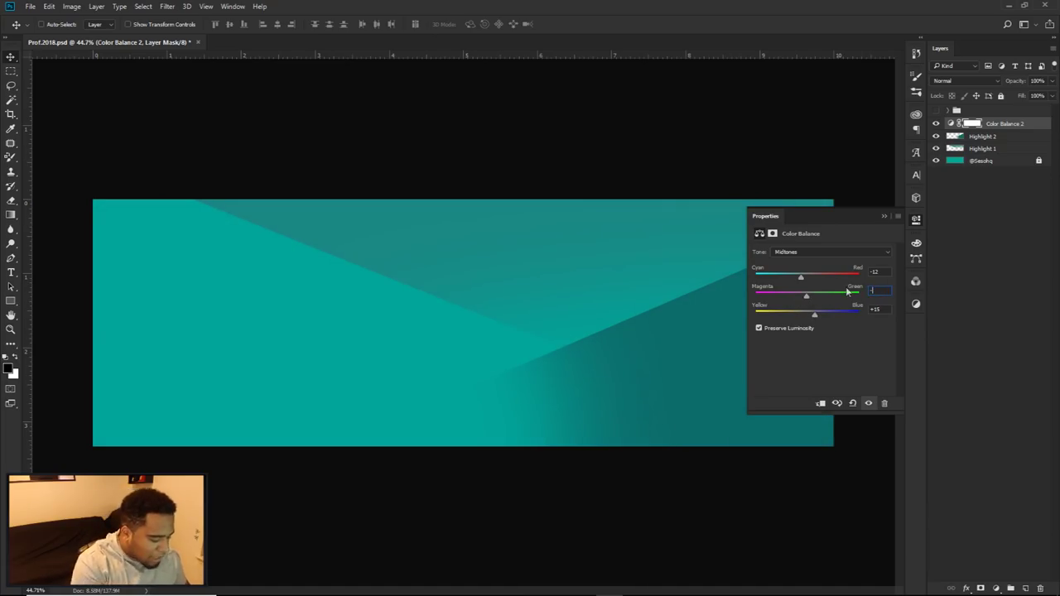
type("27")
key("Tab")
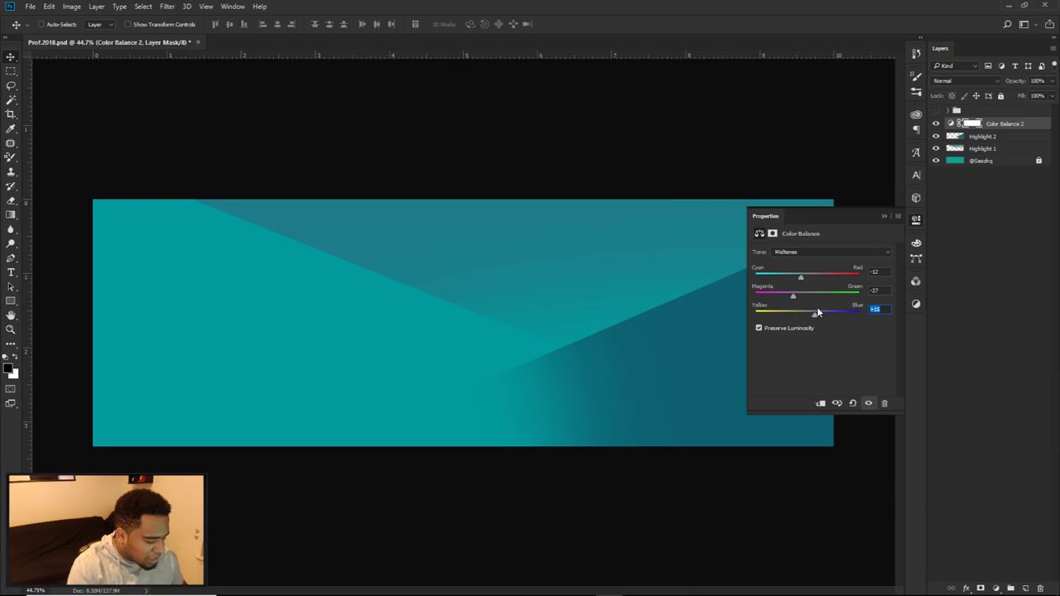
- Set the Color Balance yellow–blue value to 35, close its properties, and compare the banner with the finished design
left_click_drag(814, 314, 835, 314)
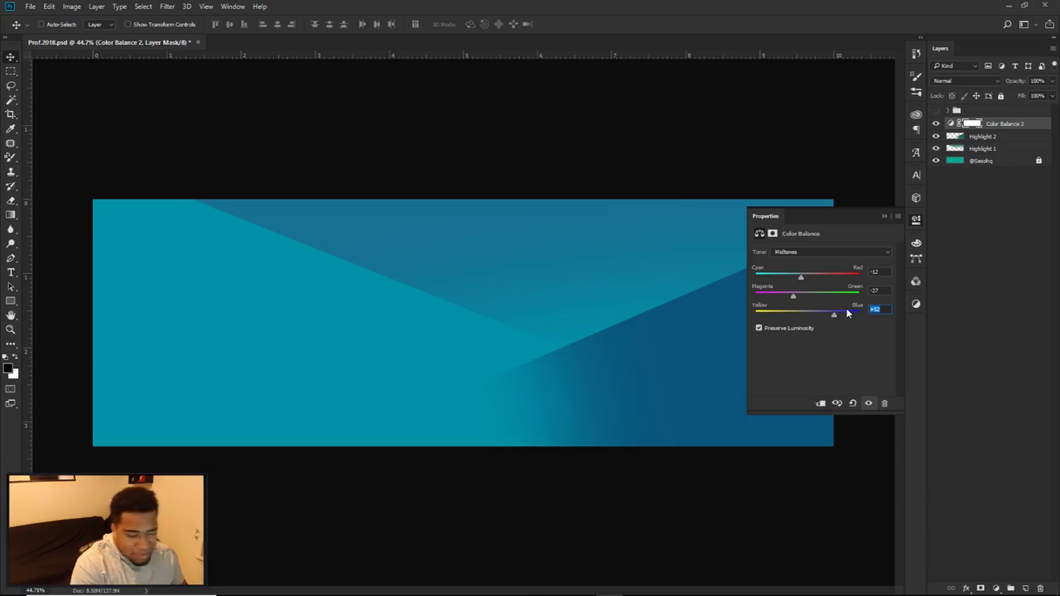
type("40")
type("35")
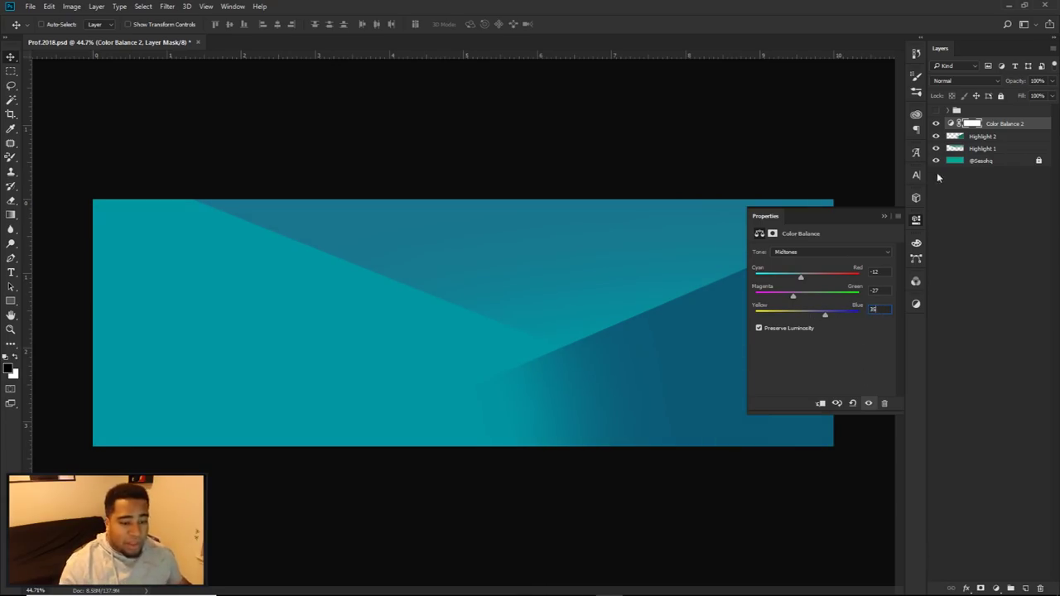
left_click(914, 226)
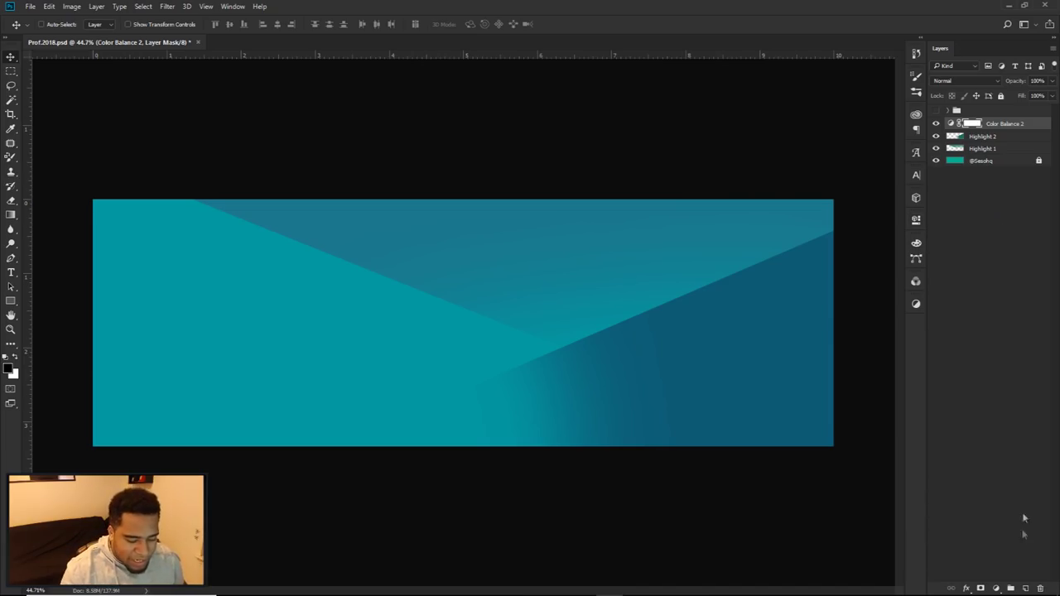
left_click(935, 110)
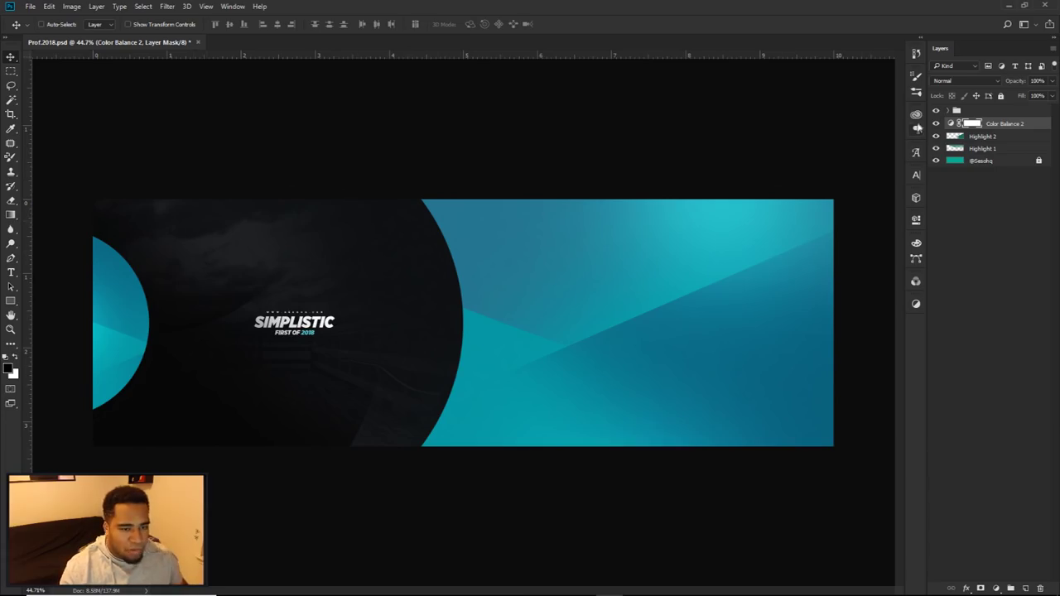
left_click(936, 111)
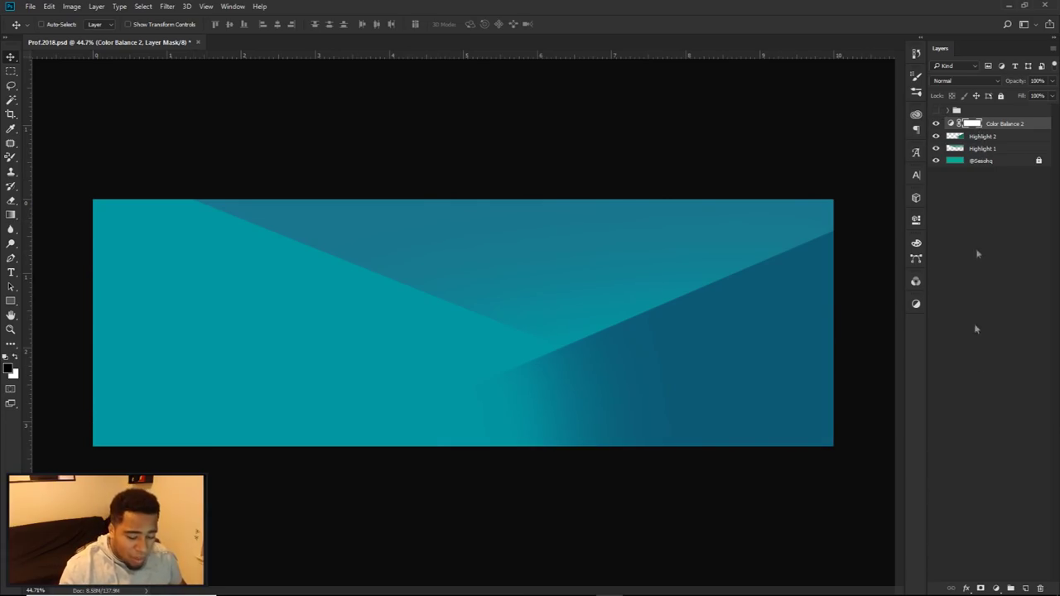
- Add a new layer above the colour adjustment and re-place the vertical centre guide at 5.000 in
left_click(1025, 587)
key("m")
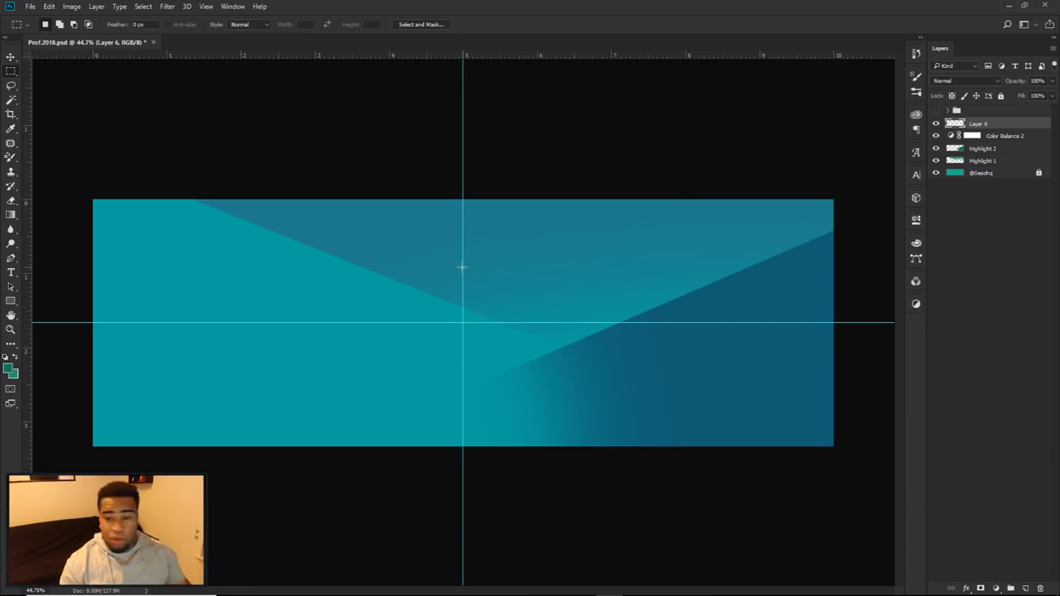
left_click_drag(463, 263, 2, 203)
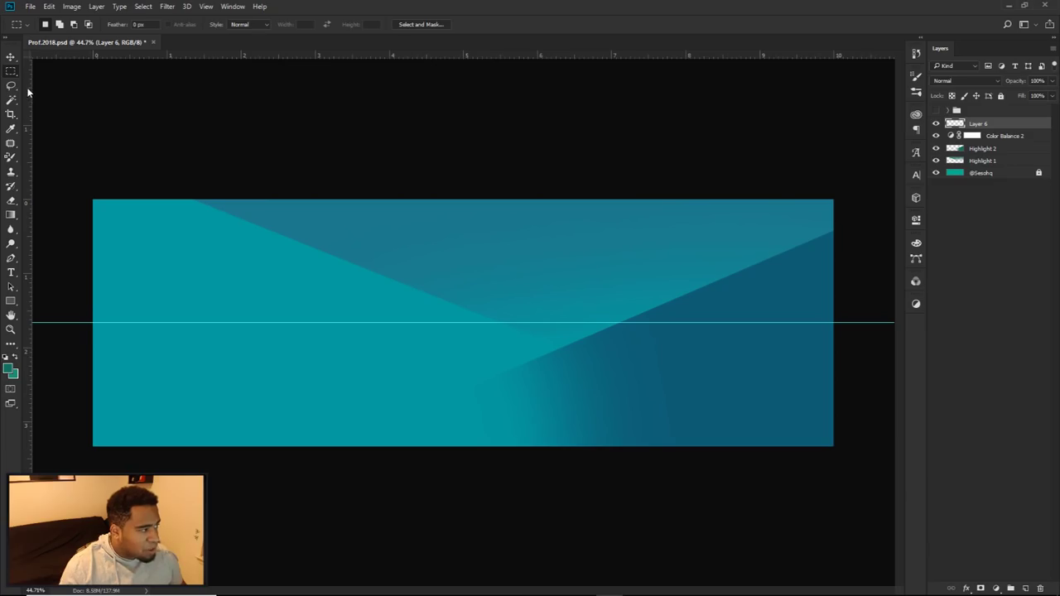
left_click_drag(26, 87, 464, 224)
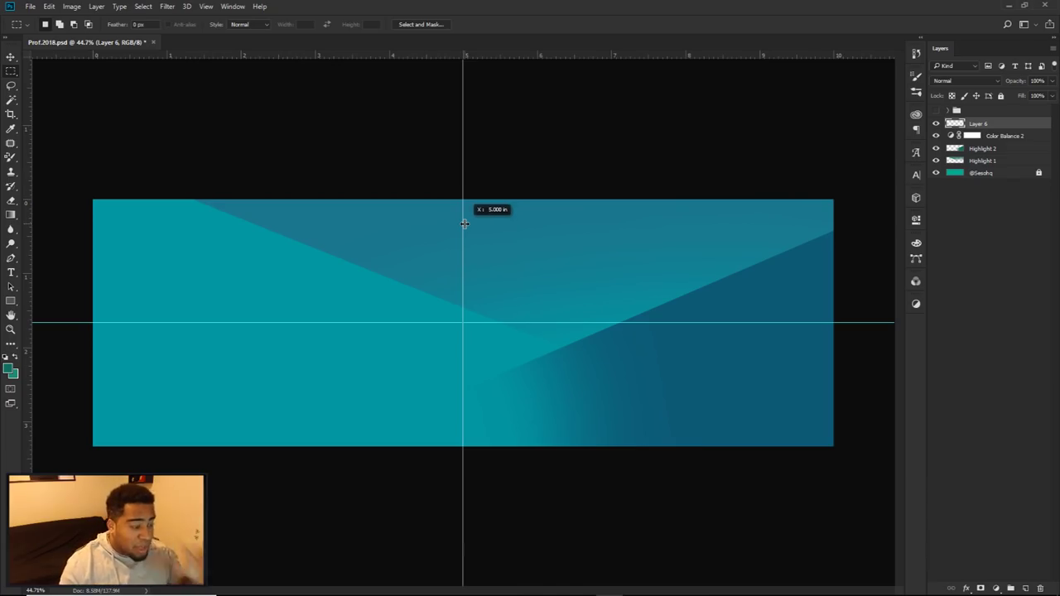
left_click_drag(465, 224, 464, 223)
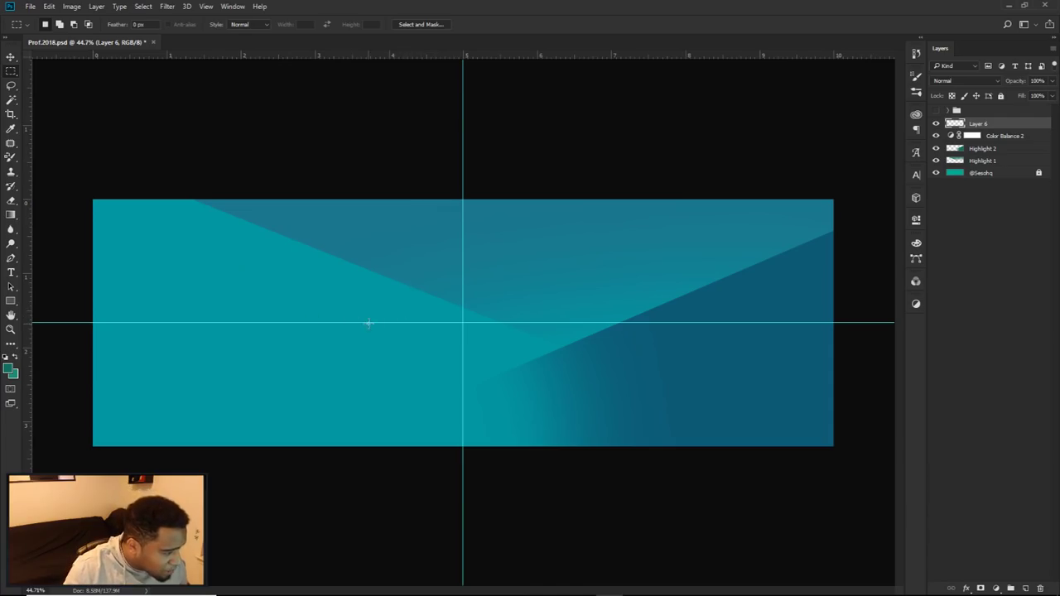
- Try an elliptical marquee circle about 4 in wide on the horizontal guide, aligned to the vertical guide over the finished design
right_click(14, 73)
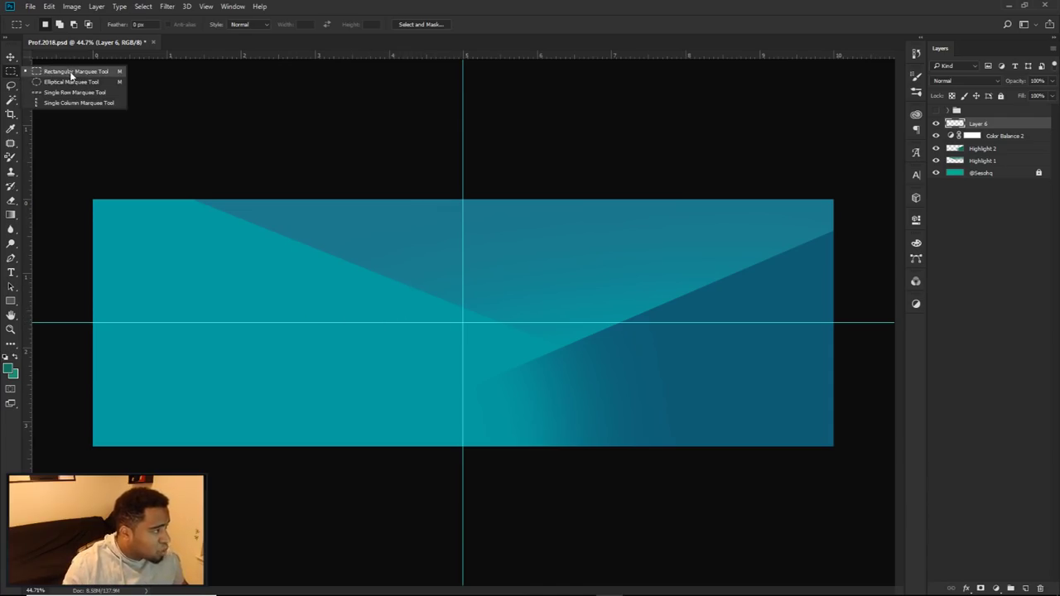
left_click(66, 82)
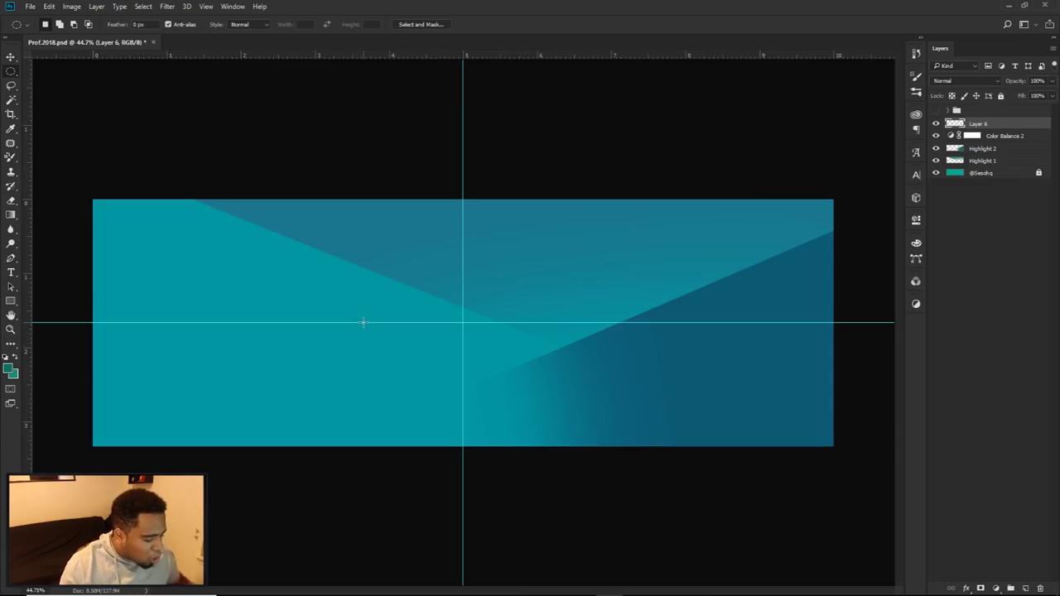
left_click_drag(364, 322, 582, 472)
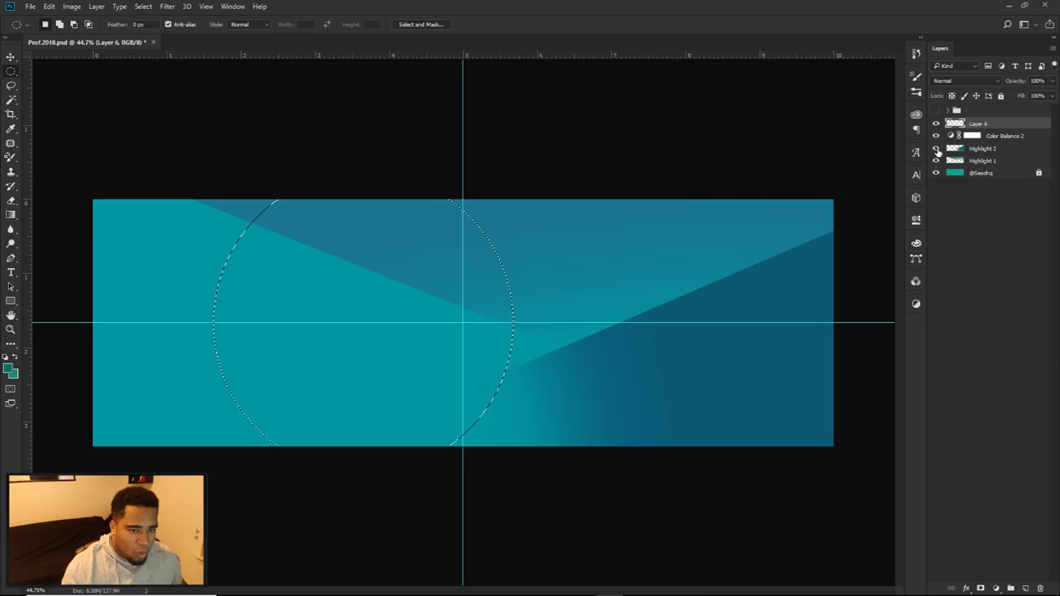
left_click(937, 111)
left_click(936, 110)
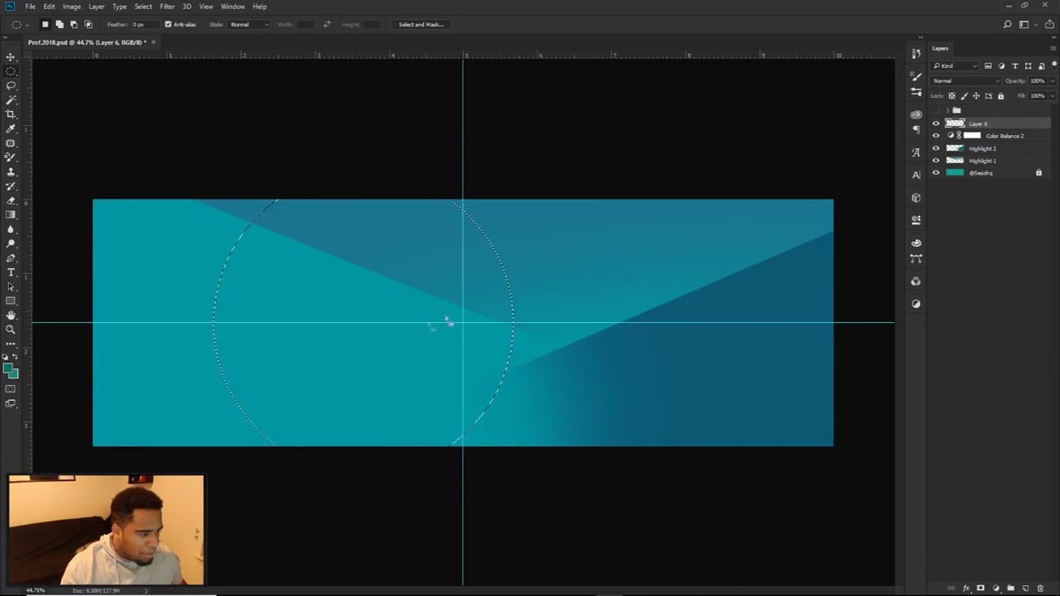
left_click(937, 110)
left_click_drag(412, 303, 364, 303)
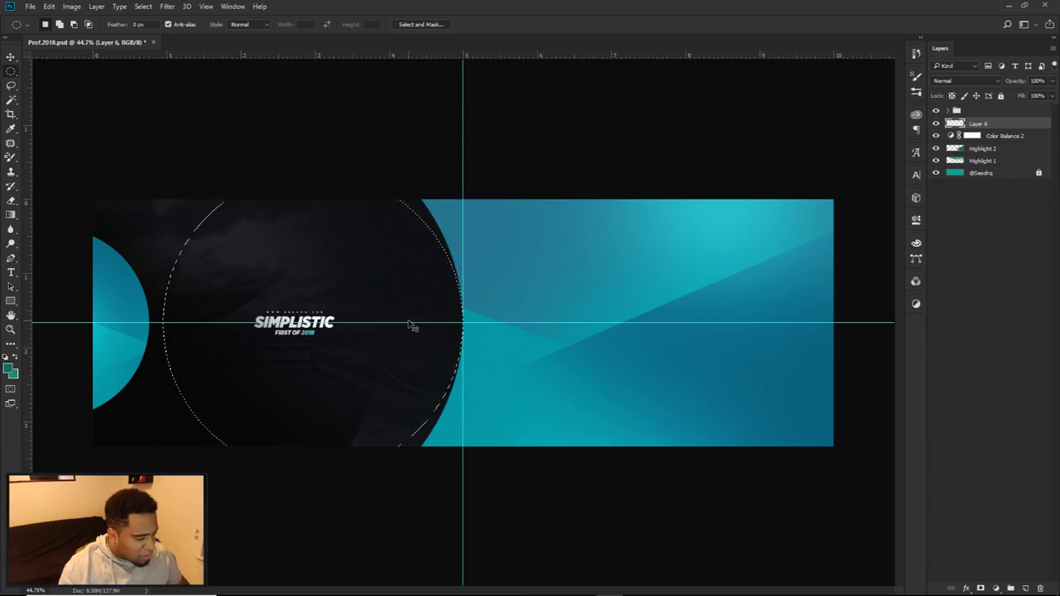
- Redraw the circular selection about 4.8 in wide, centred on the horizontal guide and touching the vertical guide, and compare it with the finished design
key("ctrl+d")
left_click_drag(325, 323, 502, 539)
left_click_drag(394, 320, 345, 298)
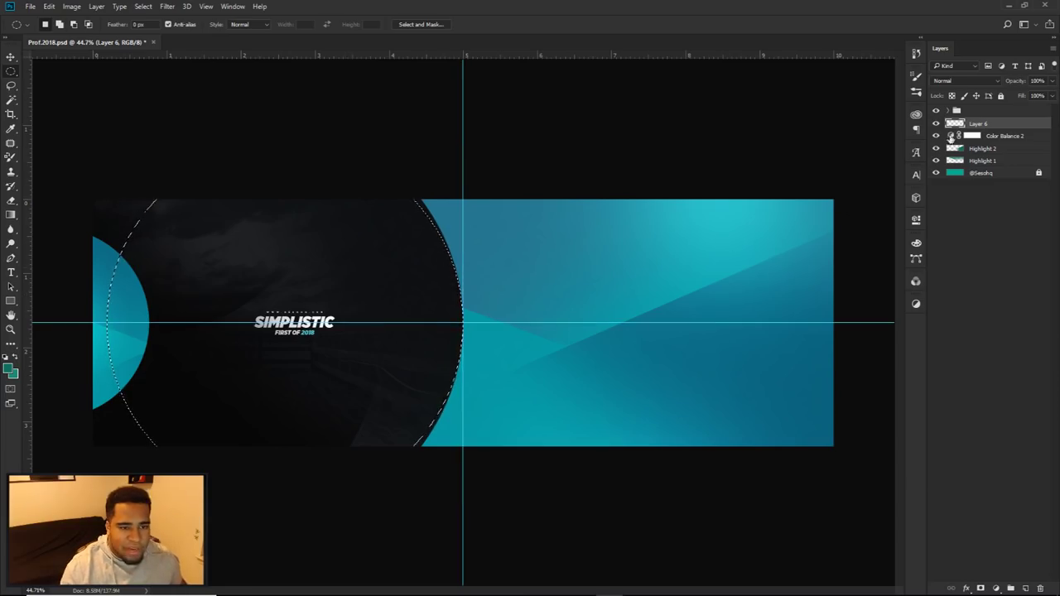
left_click(936, 111)
right_click(435, 279)
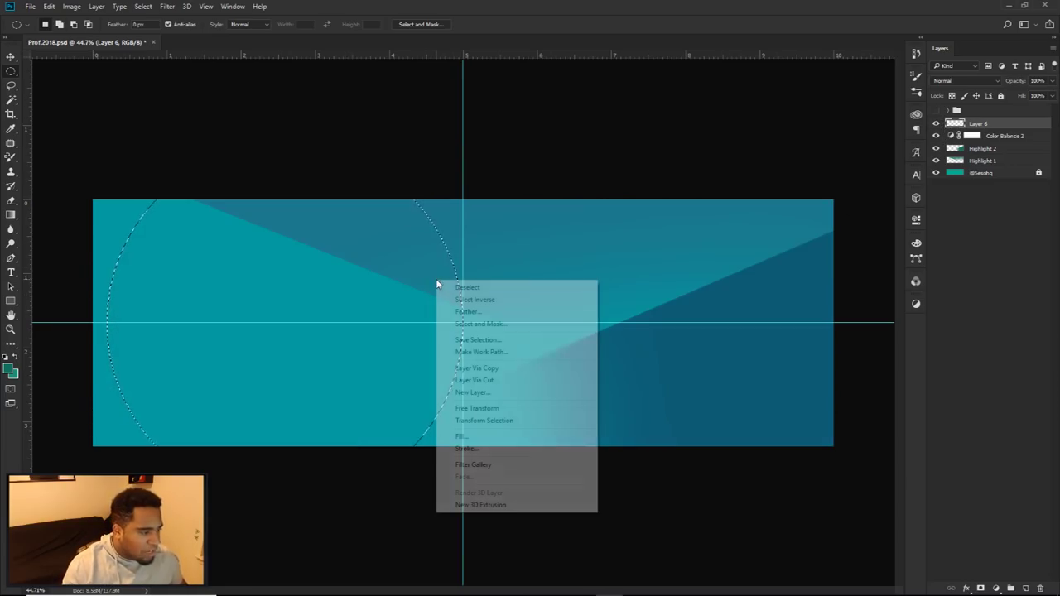
left_click(938, 114)
left_click(935, 111)
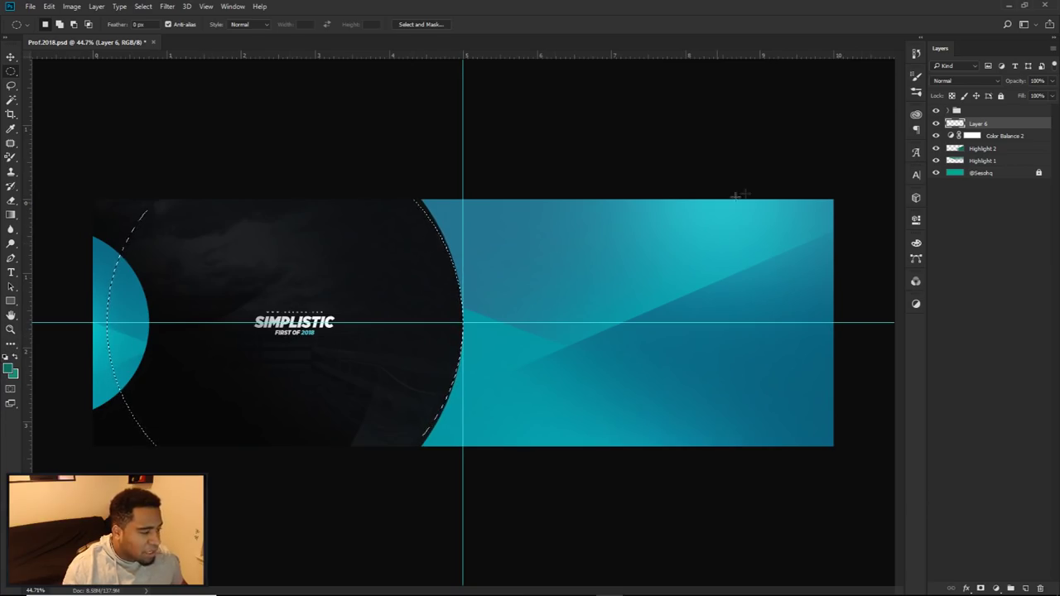
- Fill the circular selection on the new layer with the near-black colour 0f0f11 at 100% opacity and deselect it
right_click(256, 276)
left_click(281, 433)
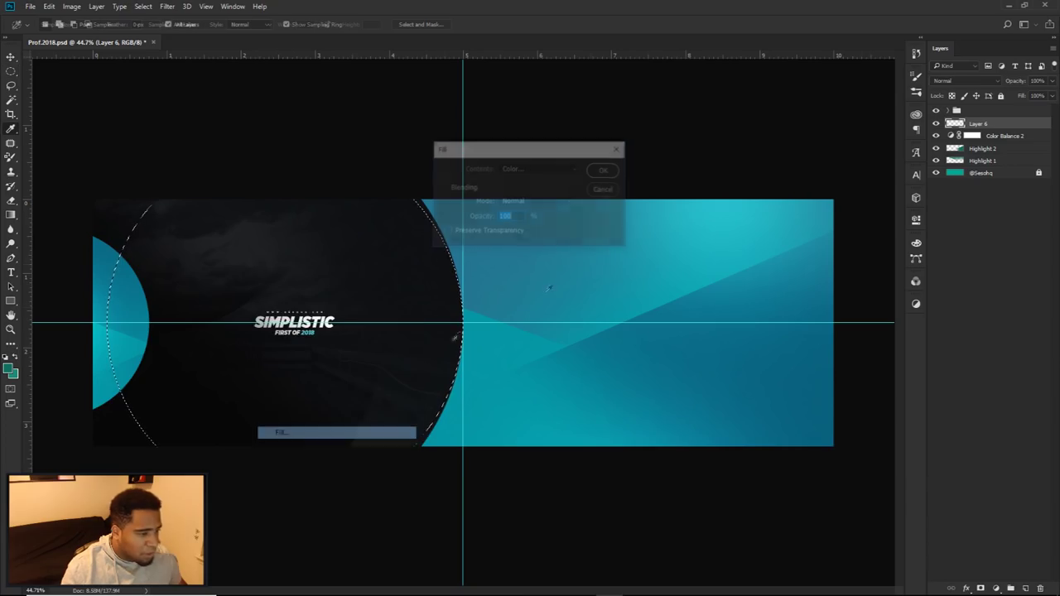
left_click(538, 169)
left_click(529, 194)
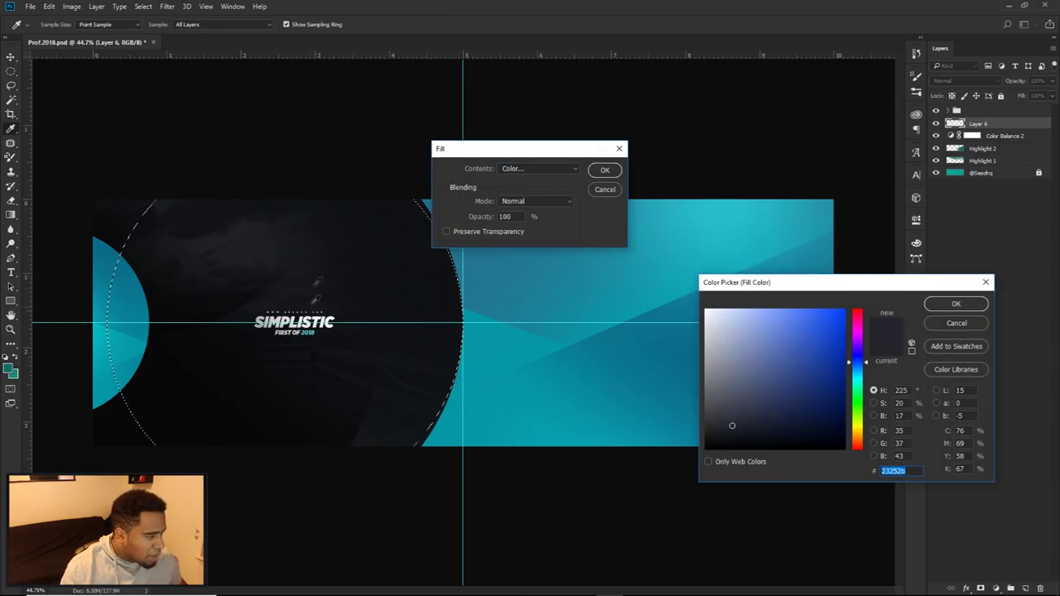
left_click(333, 208)
left_click(723, 436)
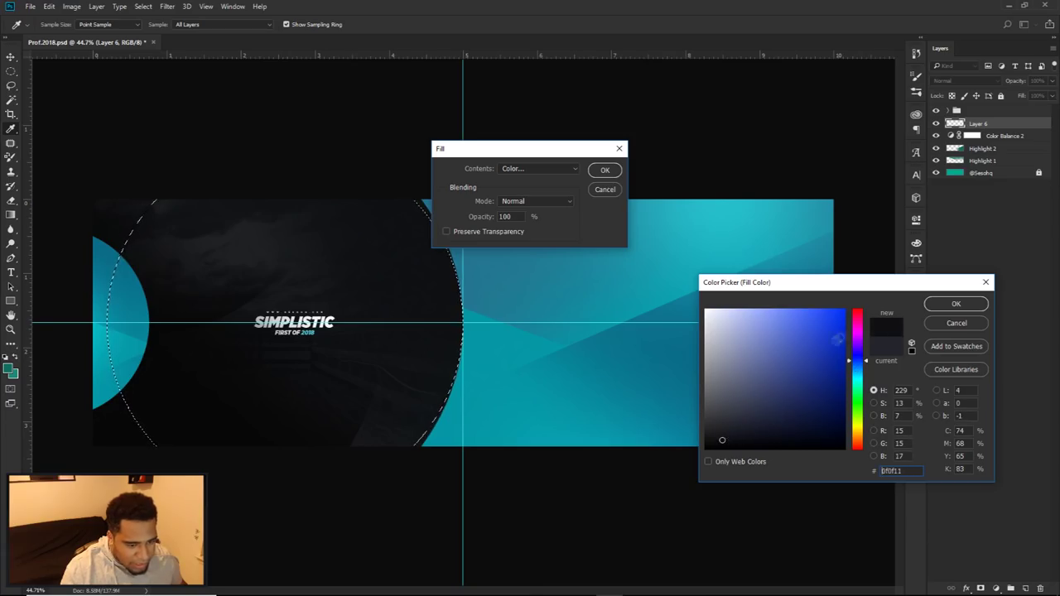
left_click(955, 303)
left_click(604, 170)
right_click(563, 225)
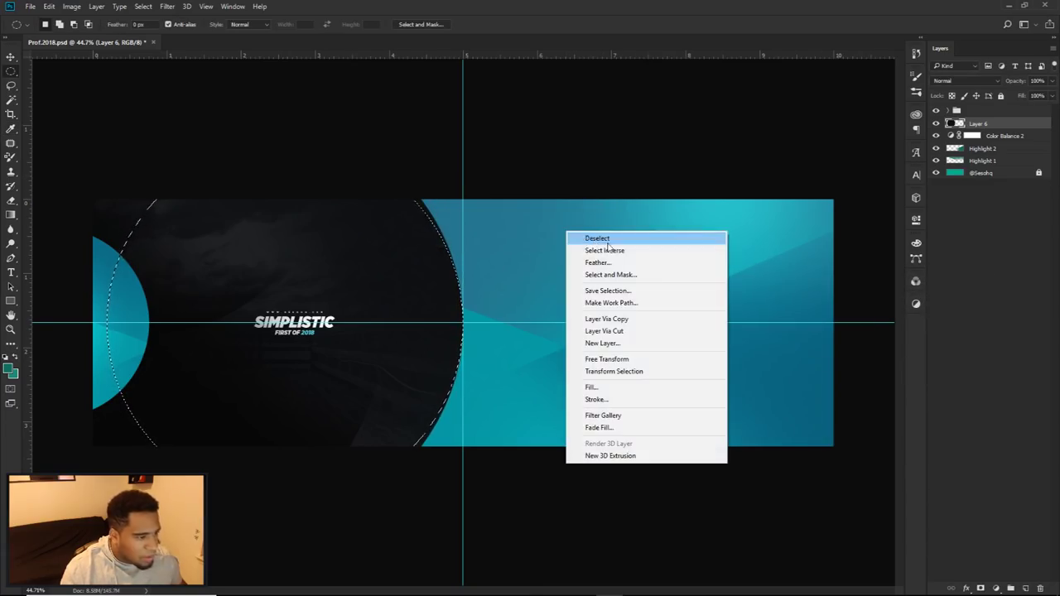
left_click(579, 235)
- Compare the dark circle with the finished design and with the guides off, leaving the design hidden and the guides shown
left_click(937, 111)
left_click(936, 111)
left_click(936, 111)
key("ctrl+semicolon")
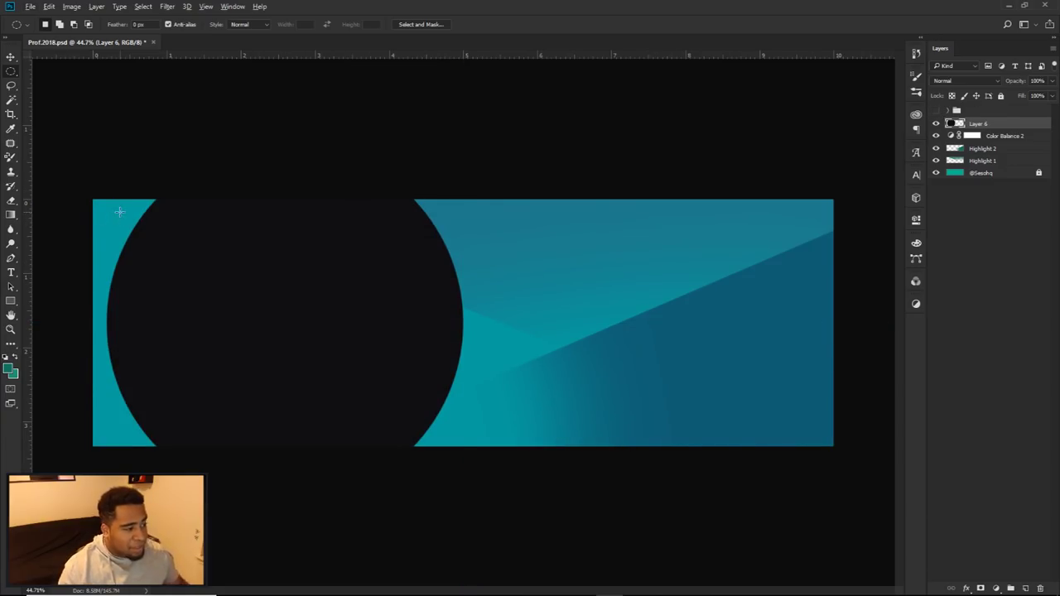
key("ctrl+semicolon")
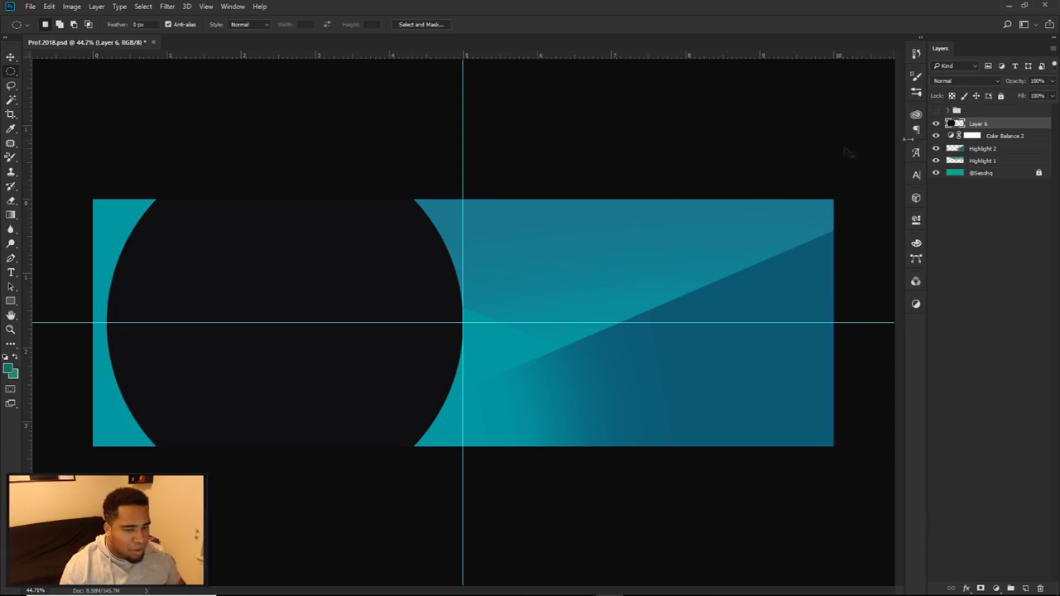
left_click(936, 111)
left_click(937, 112)
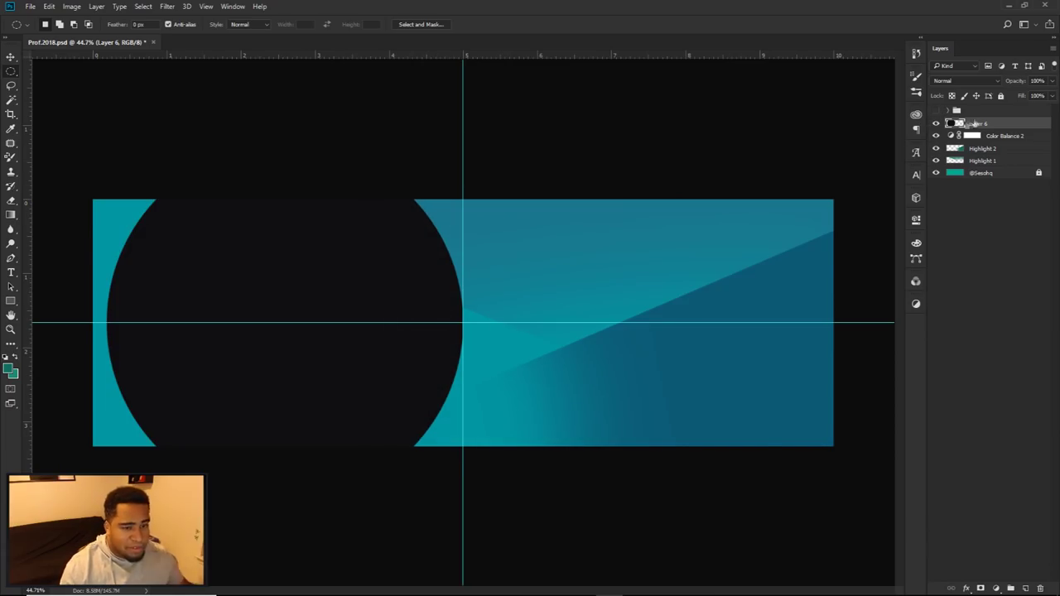
- Select a full-height rectangle about 1.9 in wide at the canvas's left edge, fill it with the circle's near-black, deselect and hide the guides
right_click(6, 72)
left_click(40, 73)
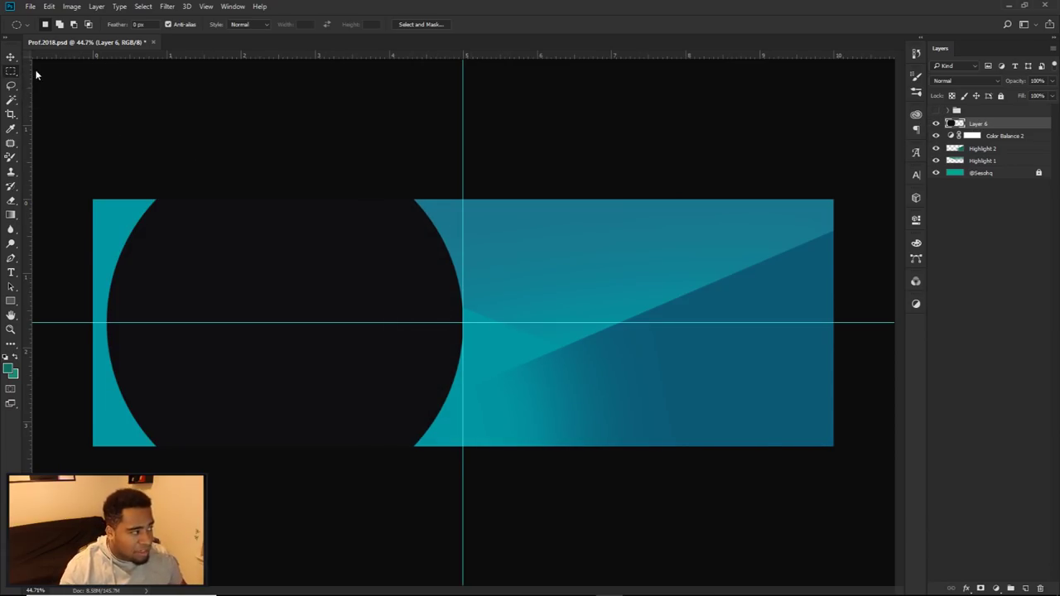
left_click_drag(92, 198, 233, 447)
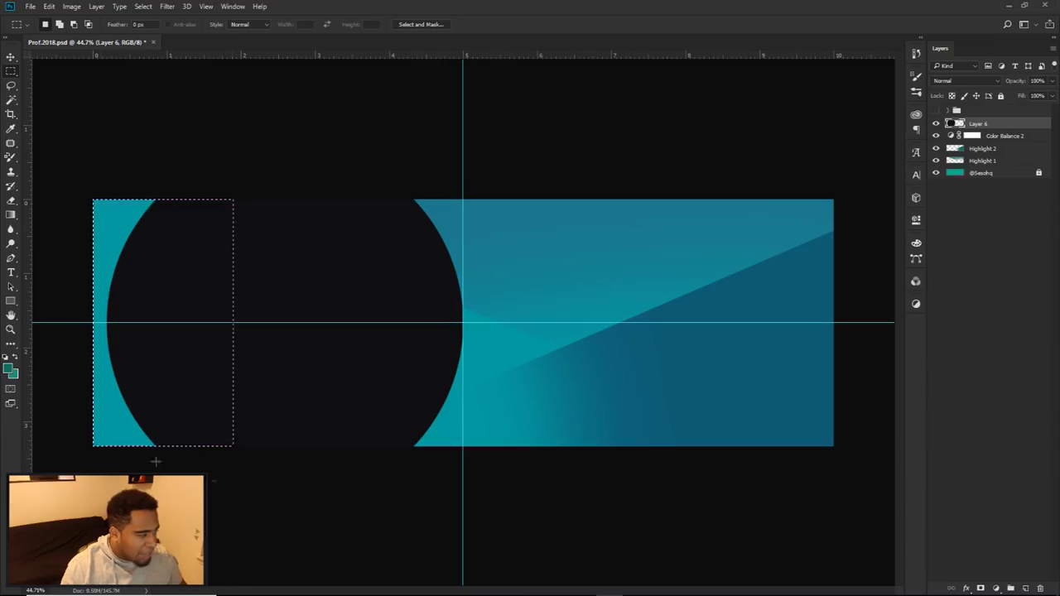
left_click(11, 368)
left_click(145, 296)
key("Return")
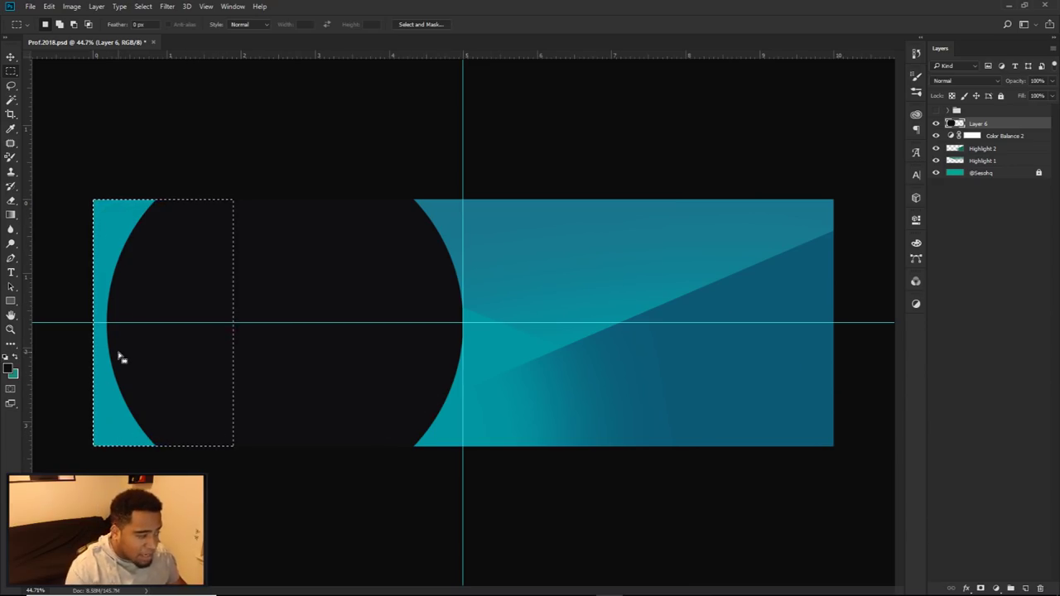
key("alt+BackSpace")
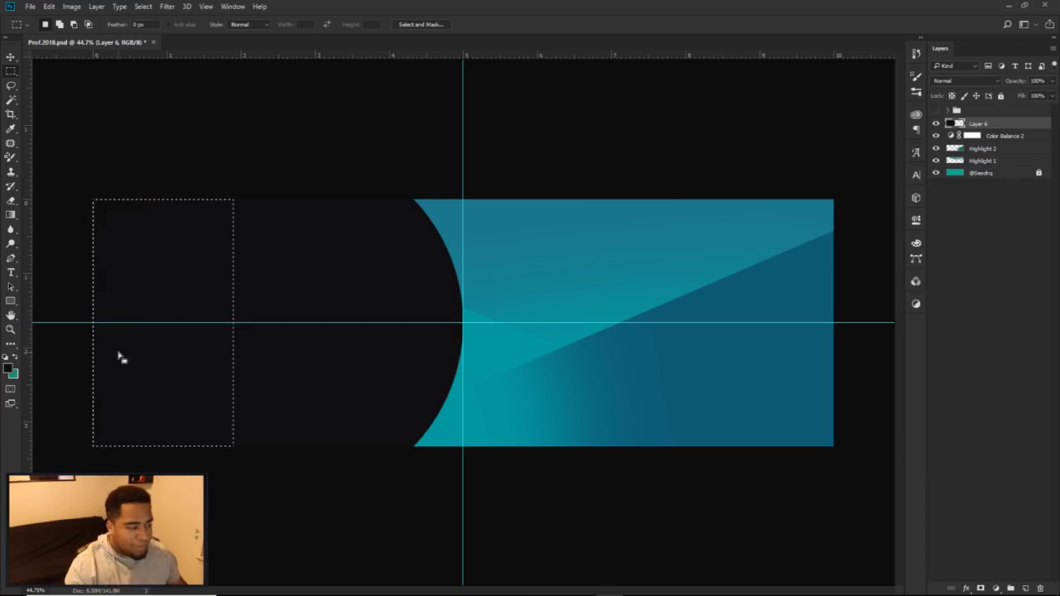
key("v")
key("ctrl+semicolon")
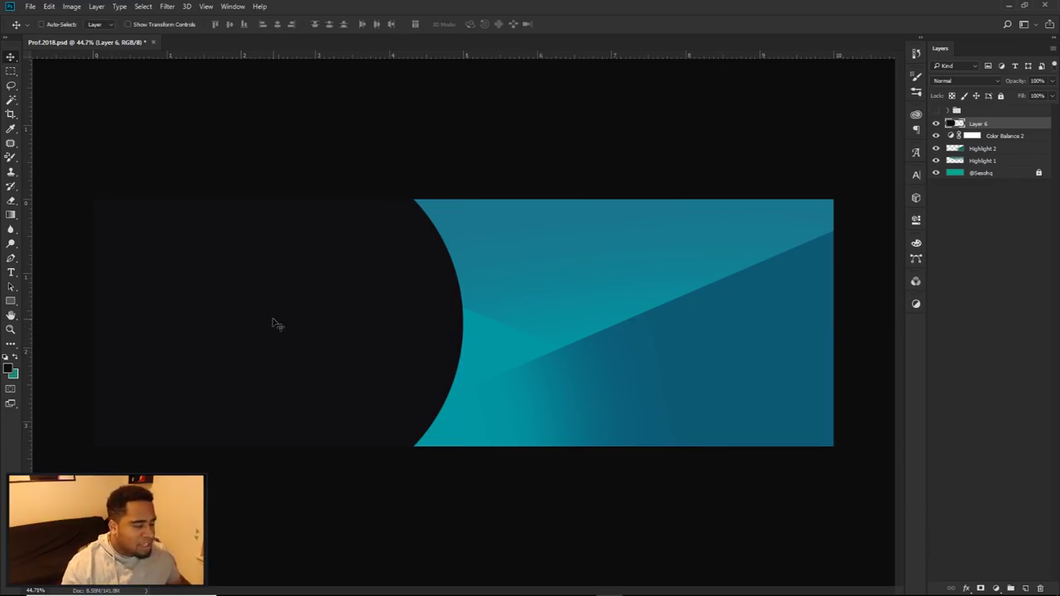
- Set the foreground colour to the slightly lighter bluish near-black 131415
left_click(11, 371)
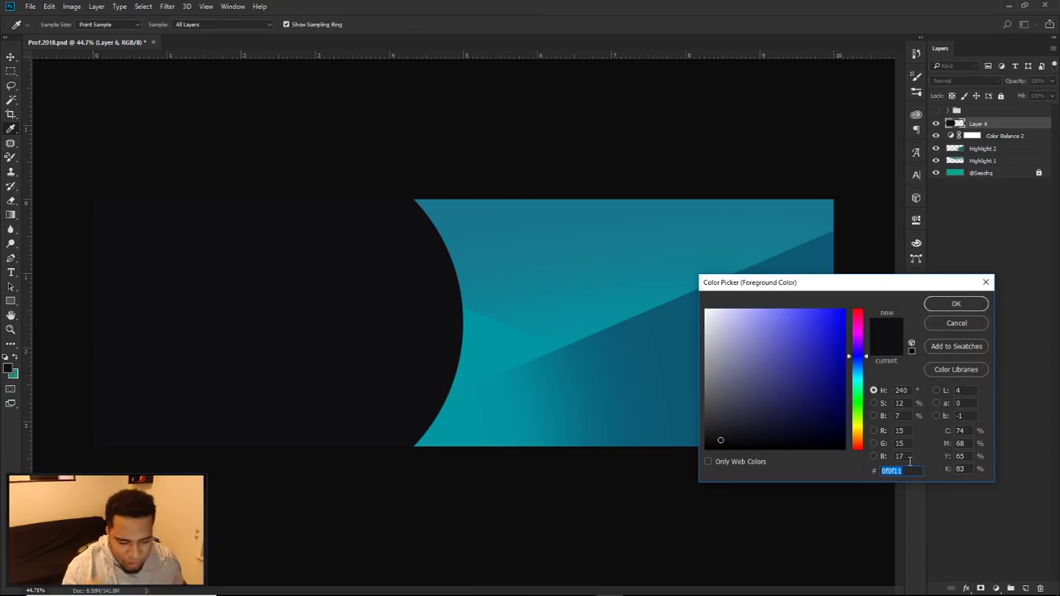
left_click_drag(858, 363, 858, 358)
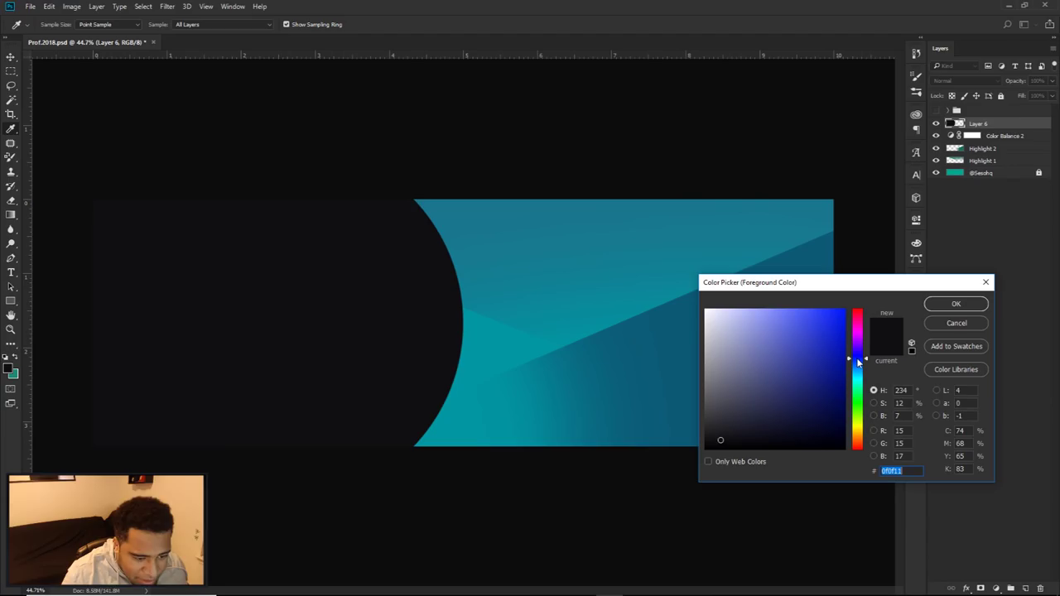
left_click(715, 437)
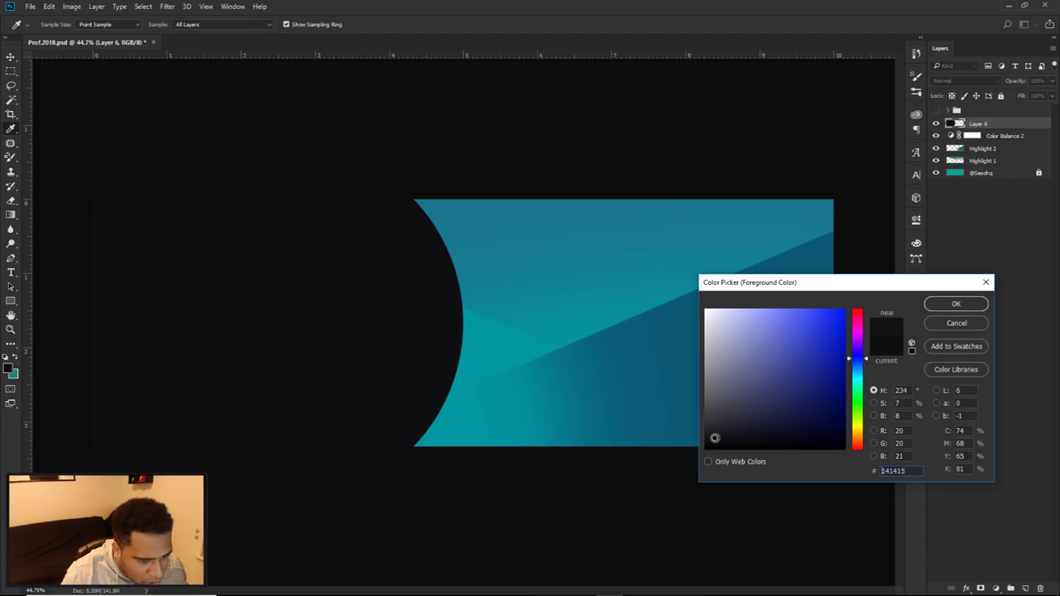
left_click(954, 303)
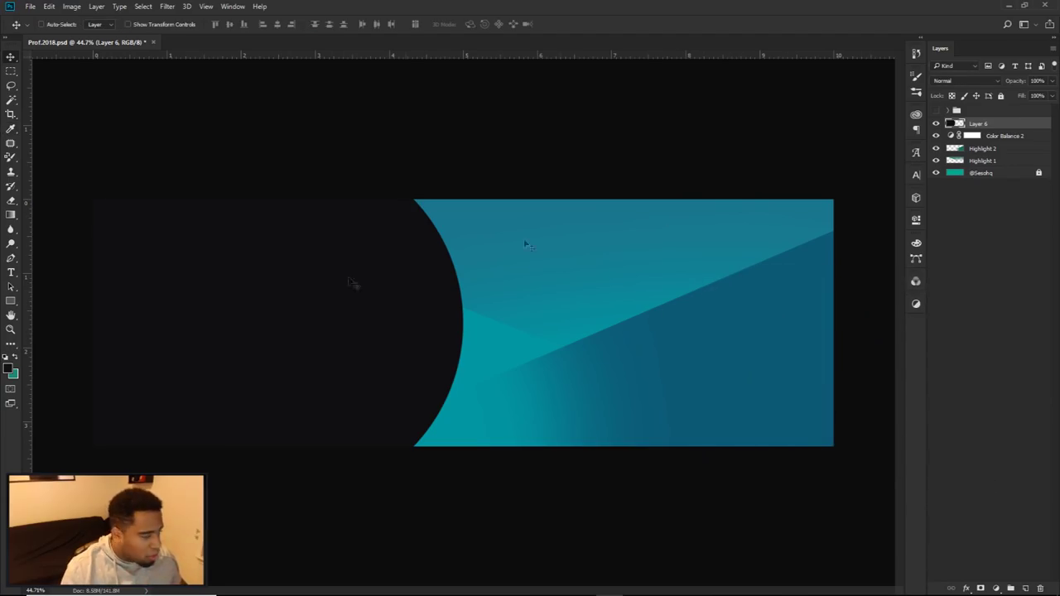
- Apply a Color Overlay in 131415 to the dark shape on Layer 6
double_click(1011, 125)
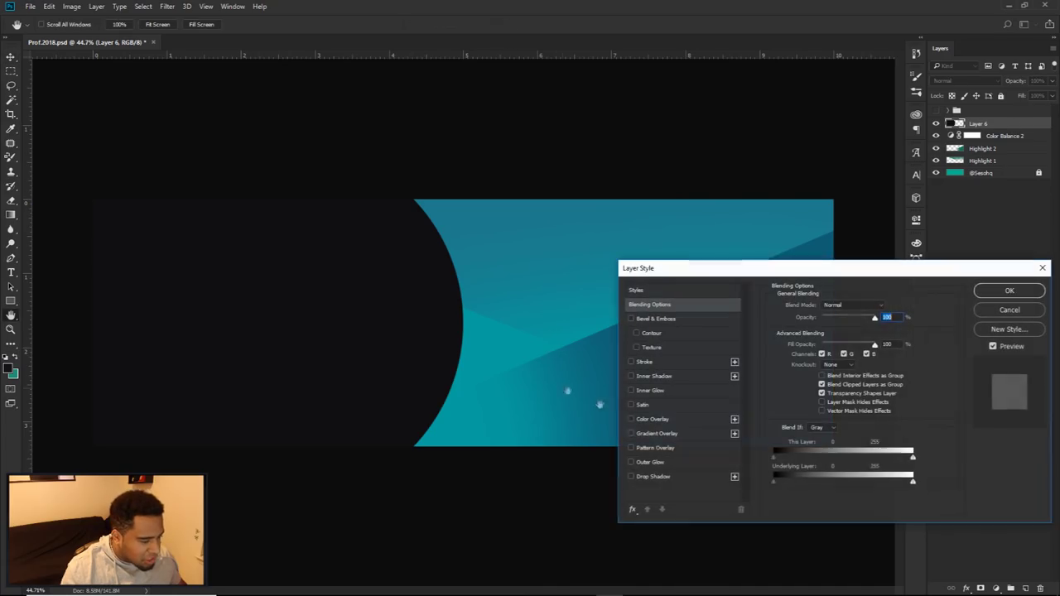
left_click(654, 419)
left_click(877, 310)
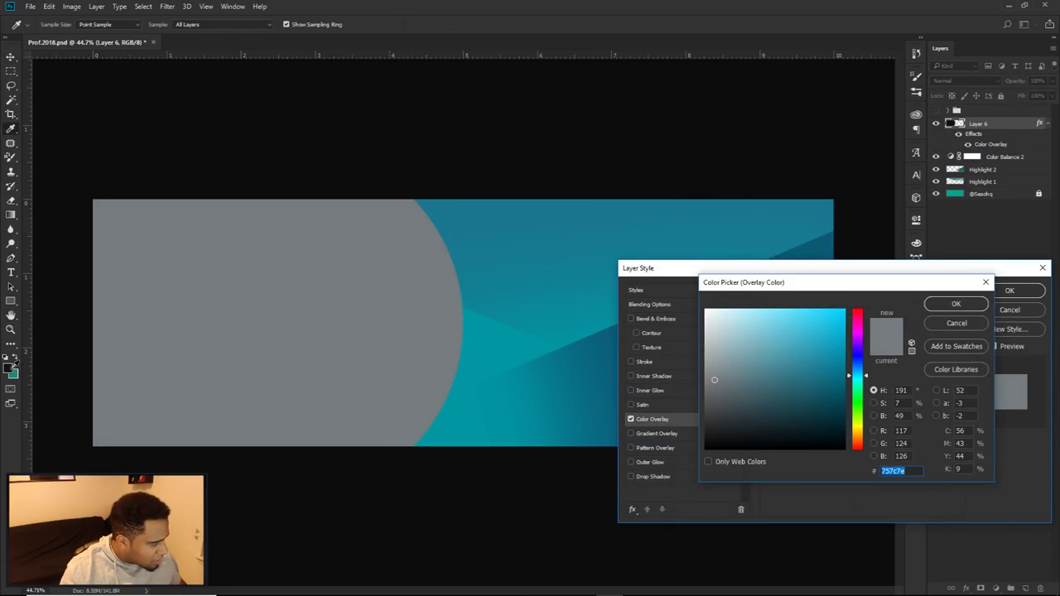
type("131415")
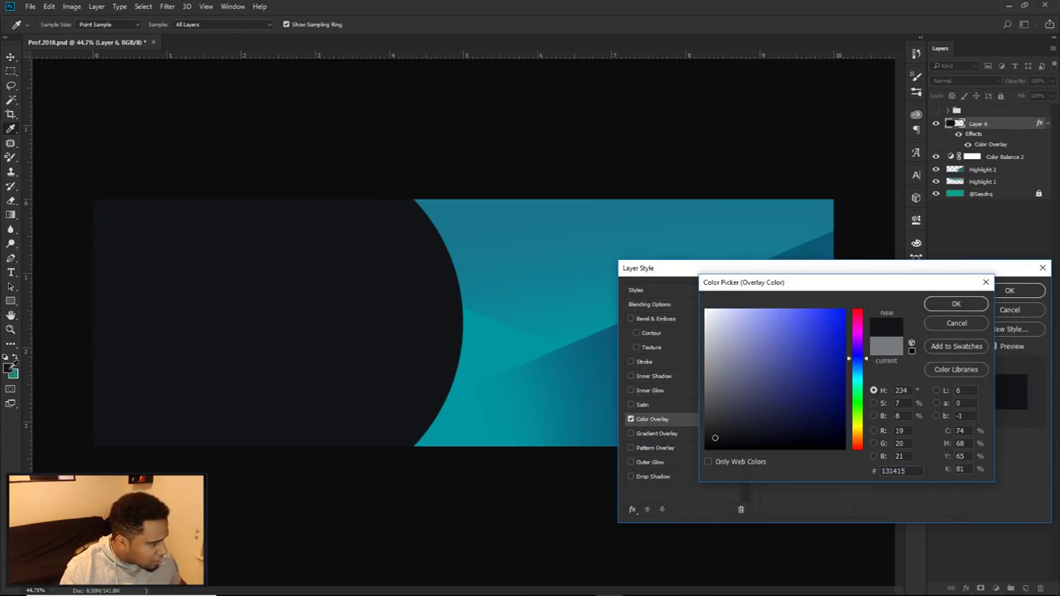
left_click(969, 303)
left_click(1010, 291)
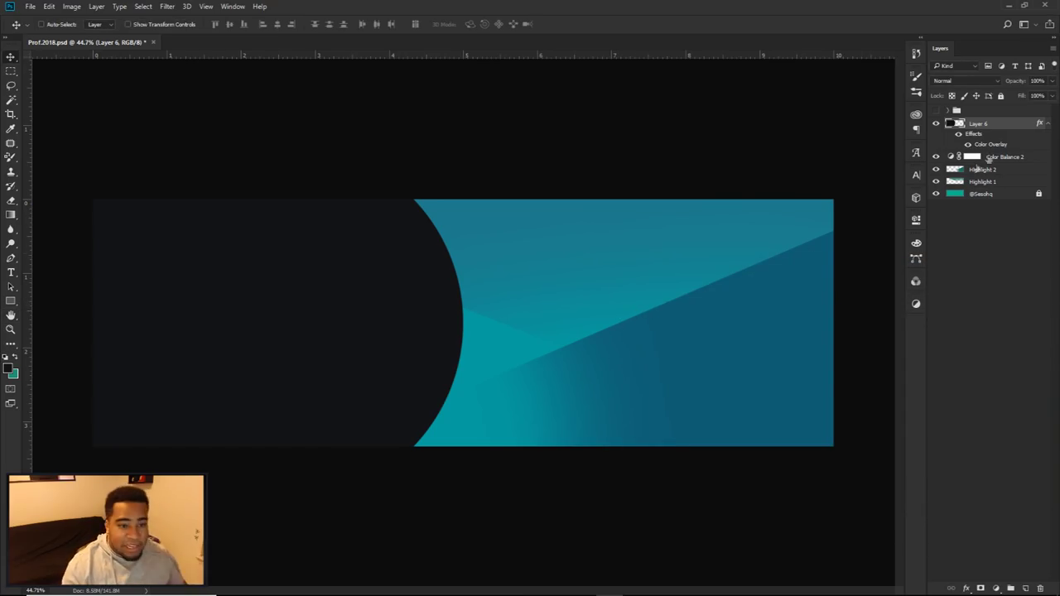
- Using the finished design as reference, draw a curved Pen path from outside the banner's left edge at mid-height to above its top edge at about 3.3 in
left_click(936, 111)
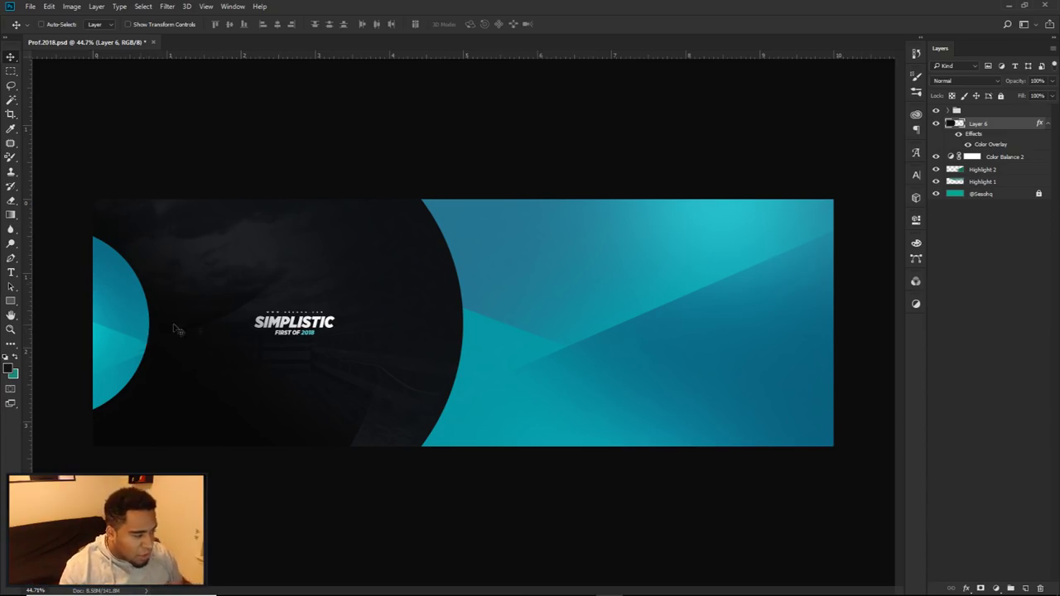
left_click(936, 111)
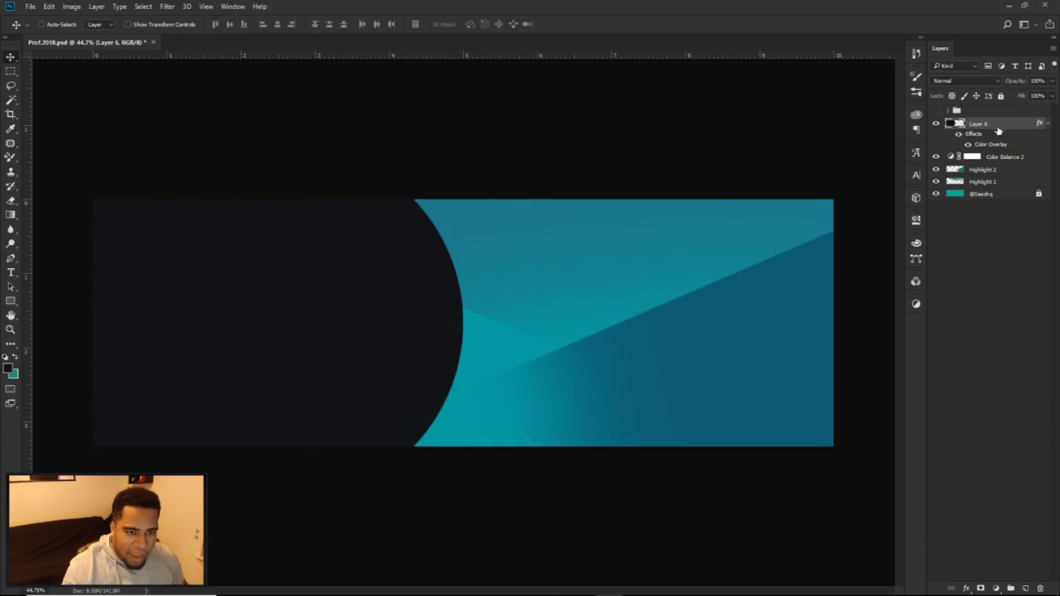
left_click(1046, 125)
key("p")
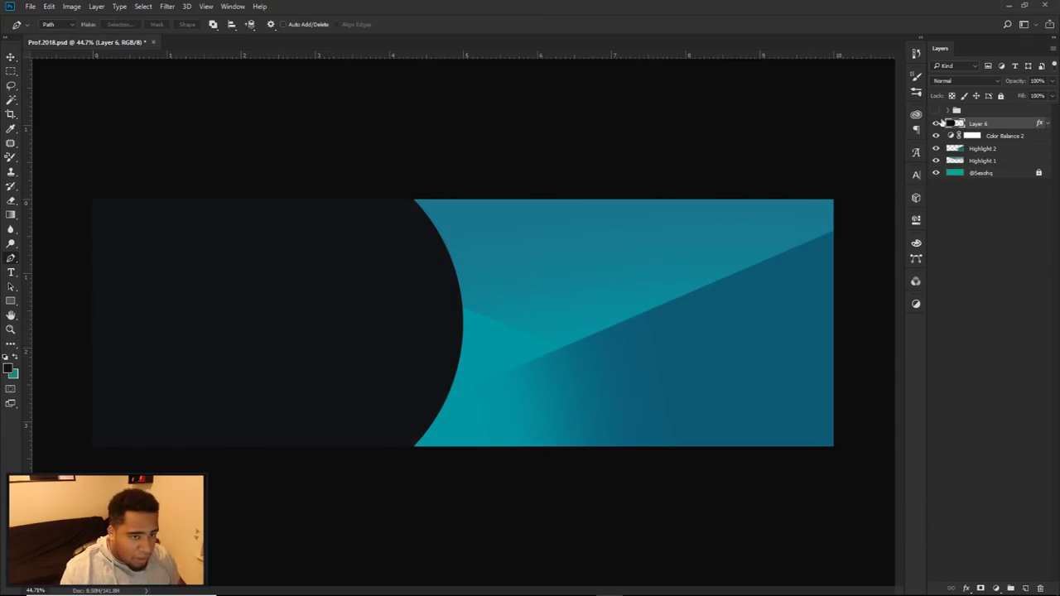
left_click(936, 111)
left_click(73, 328)
left_click_drag(336, 188, 380, 109)
left_click_drag(295, 268, 258, 384)
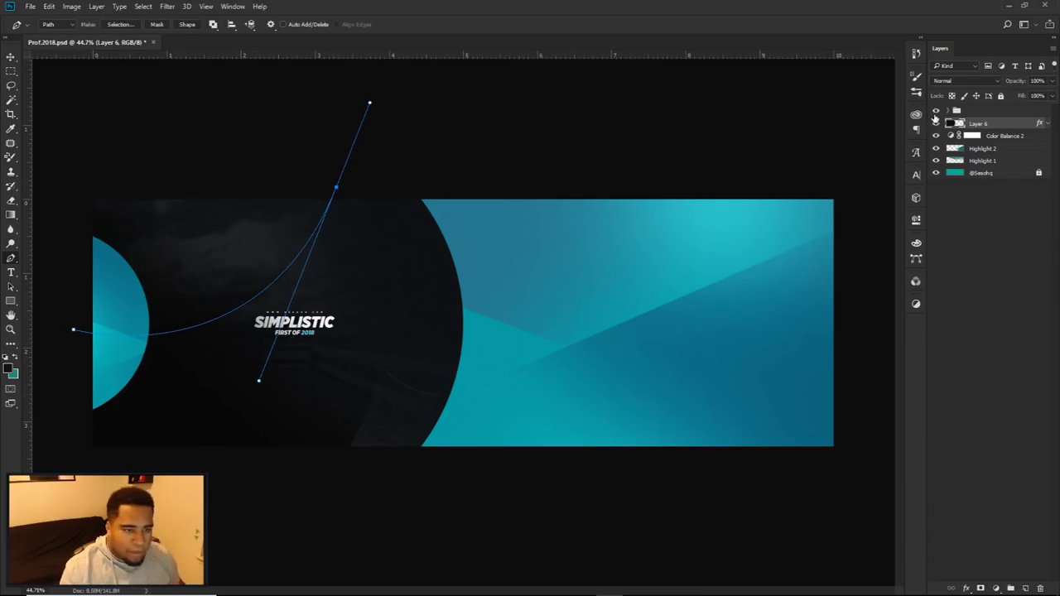
- Hide the finished design and close the path with points running outside the banner's upper-left corner
left_click(936, 111)
left_click(336, 188, "alt")
left_click(183, 147)
left_click(95, 160)
left_click(67, 199)
left_click(53, 292)
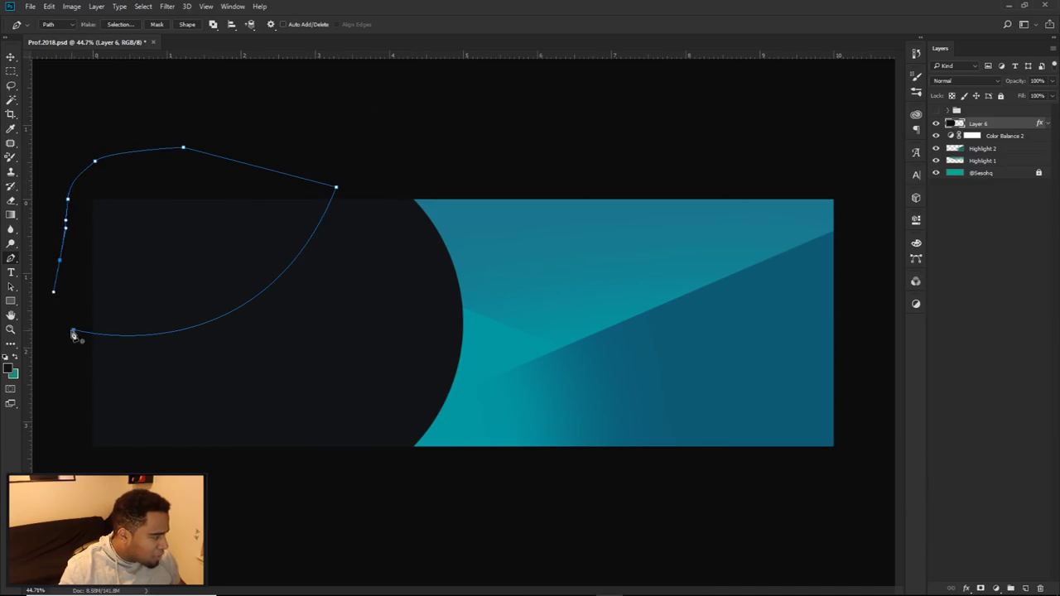
left_click(73, 331)
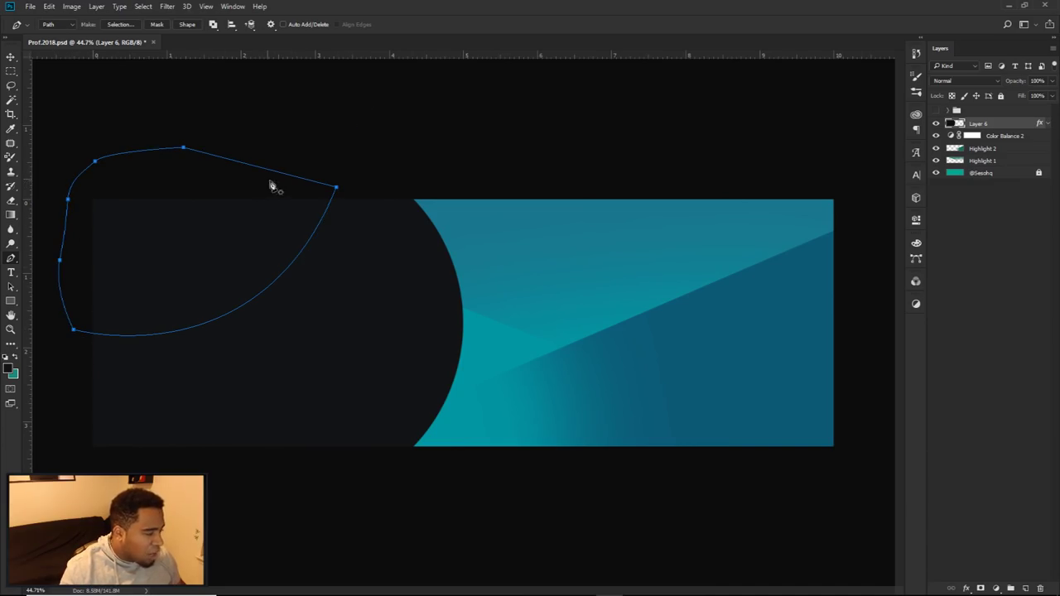
- Convert the path into a new anti-aliased selection with 0 px feather and add a new layer above the dark shape
right_click(356, 224)
left_click(395, 272)
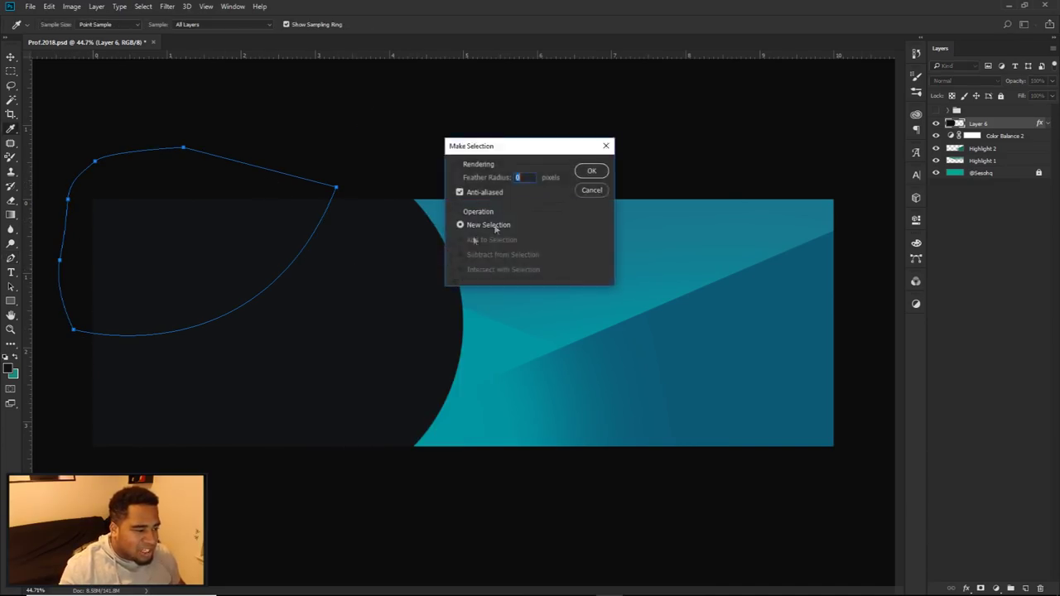
left_click(591, 172)
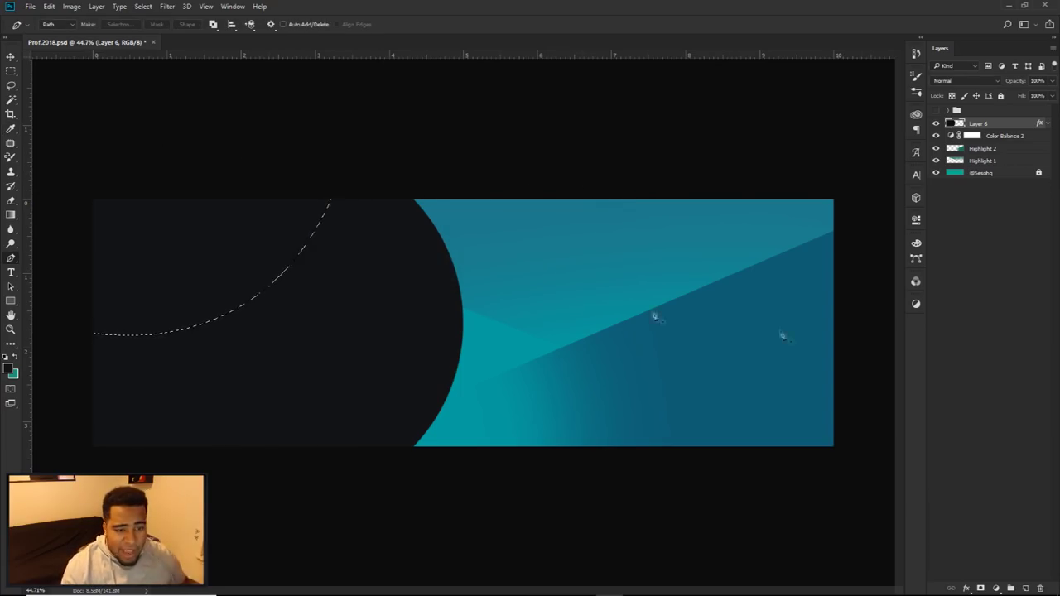
left_click(1026, 587)
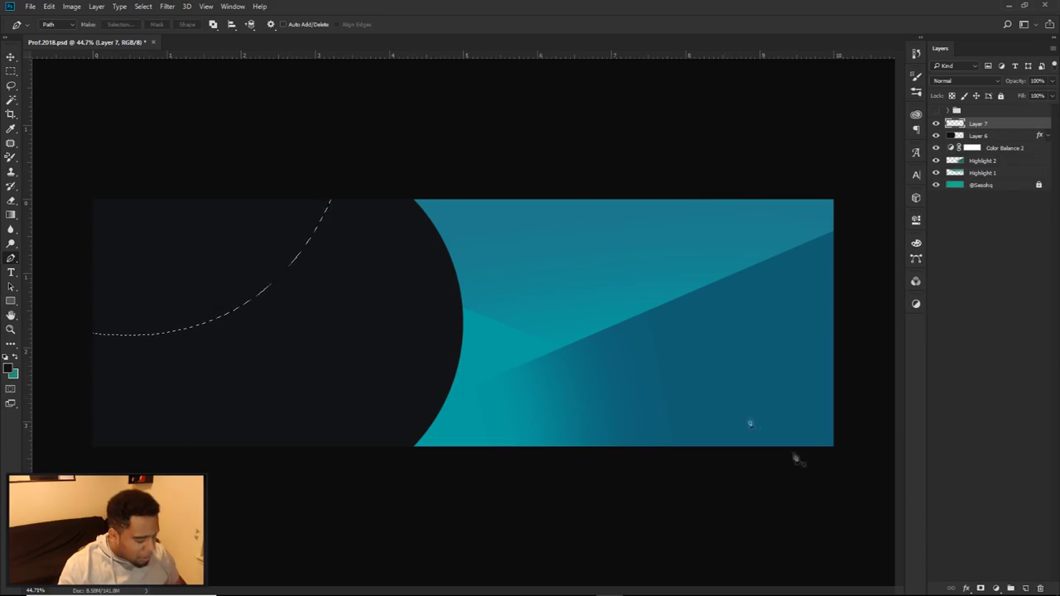
key("b")
right_click(421, 291)
right_click(393, 307, "alt")
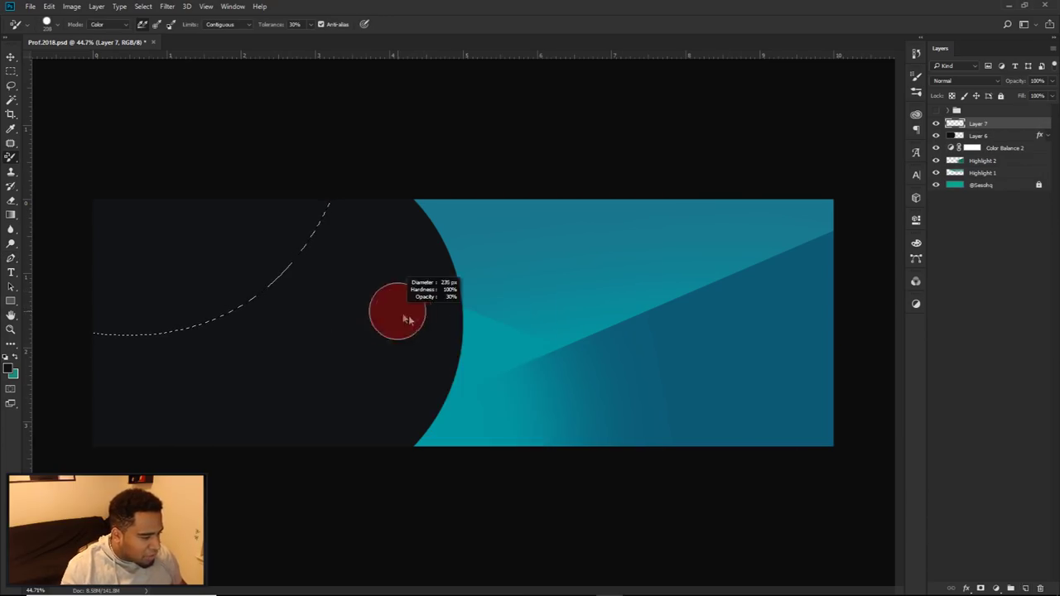
right_click(490, 336, "alt")
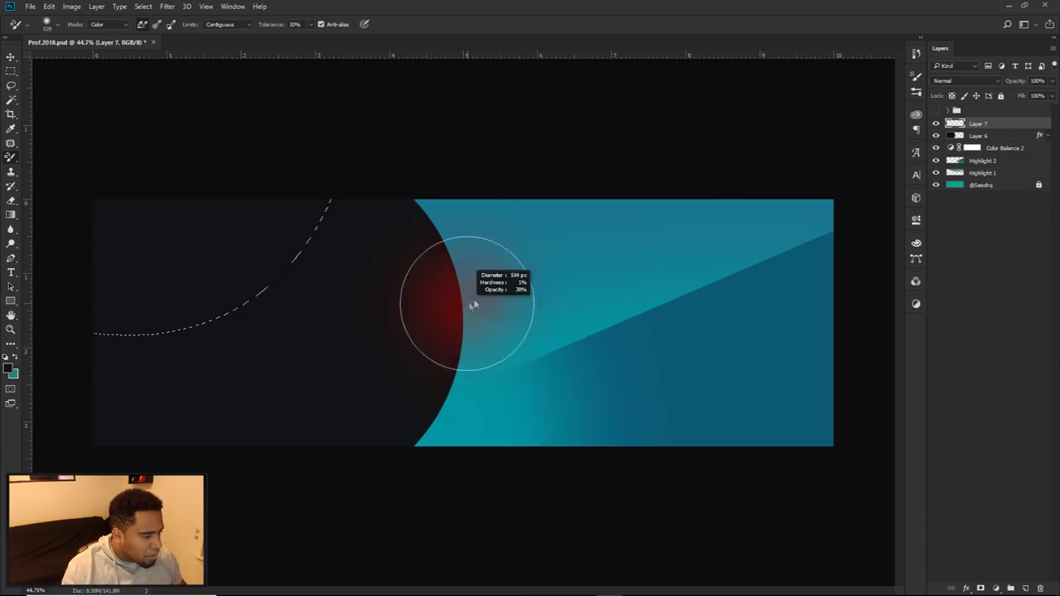
right_click(491, 302, "alt")
left_click(311, 25)
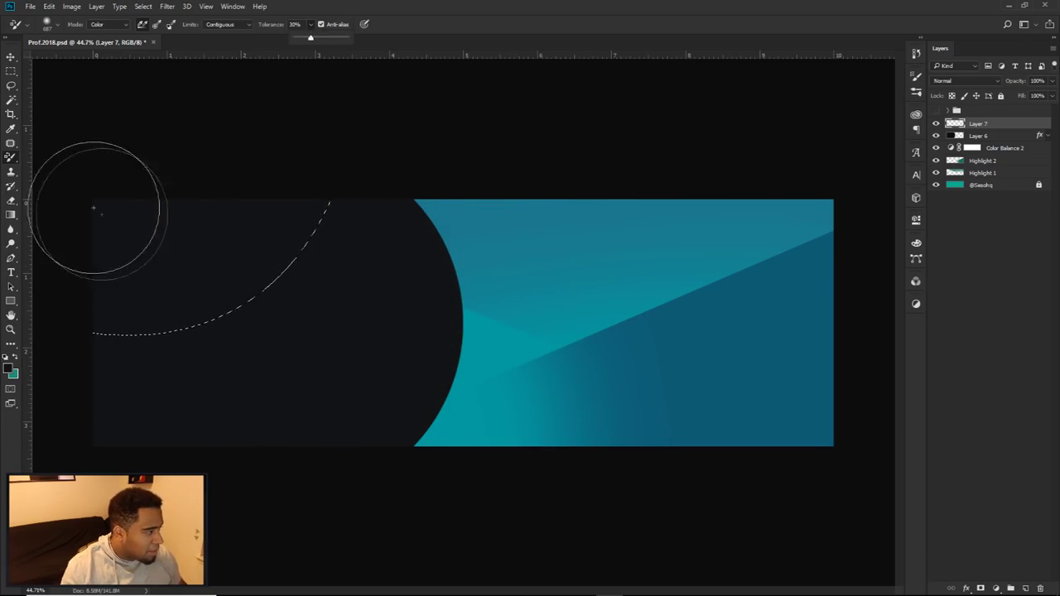
- Paint a darker near-black shade along the selection's curved edge with a soft Brush about 983 px wide at 99% opacity
right_click(11, 157)
left_click(58, 155)
right_click(480, 293, "alt")
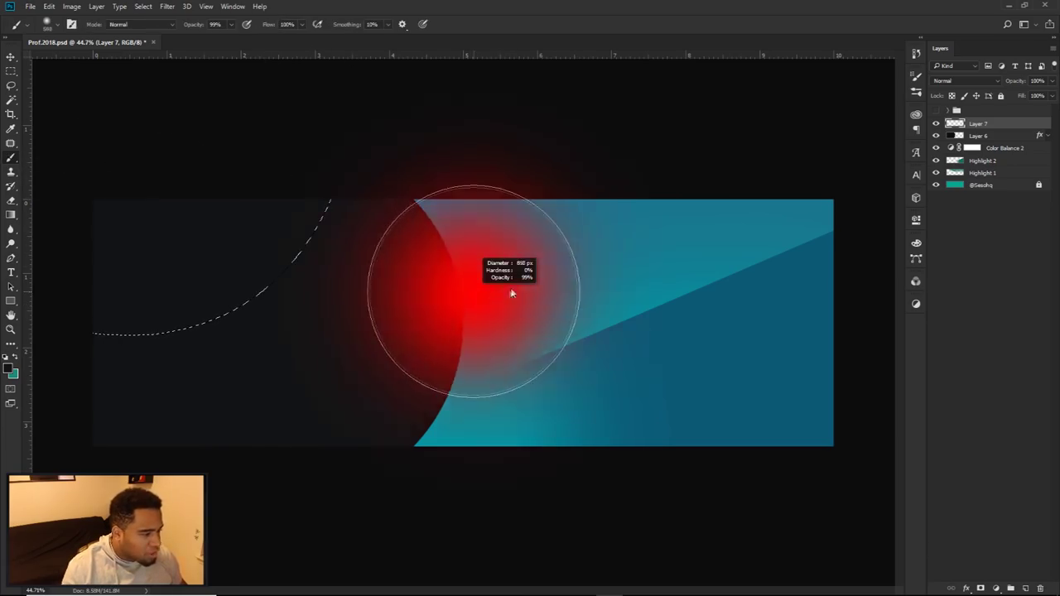
left_click(9, 369)
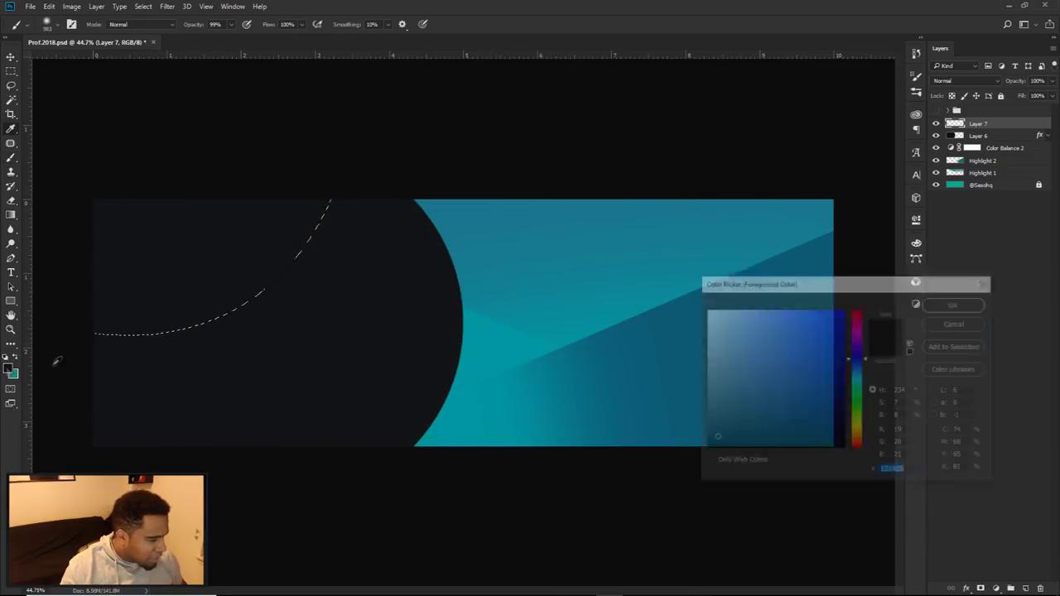
left_click(729, 443)
left_click(953, 305)
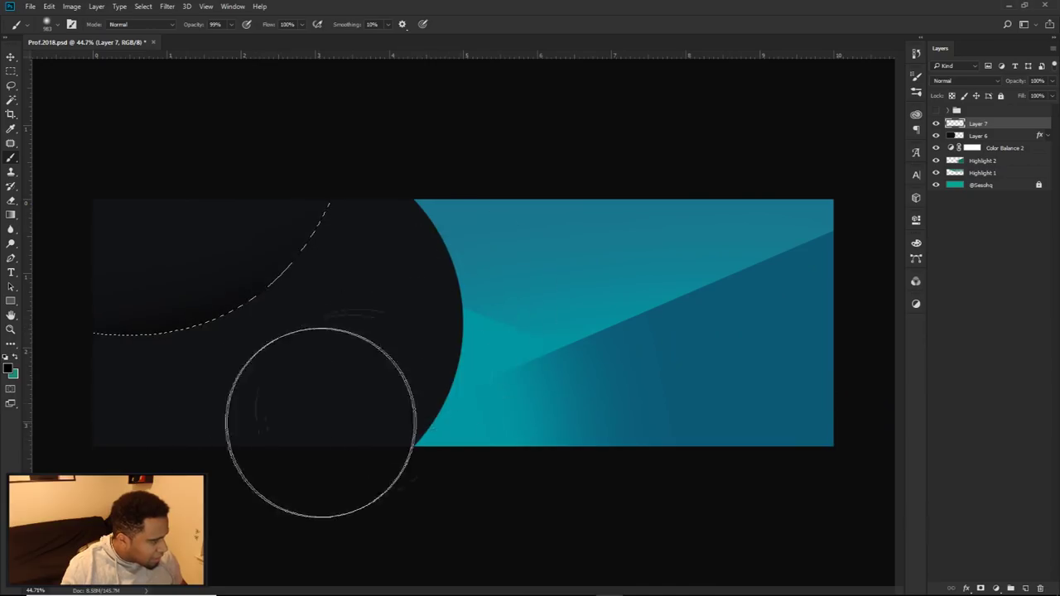
- Deselect and fade the upper and right parts of the painted shade with a large soft Eraser about 1452 px wide at 100% opacity
key("e")
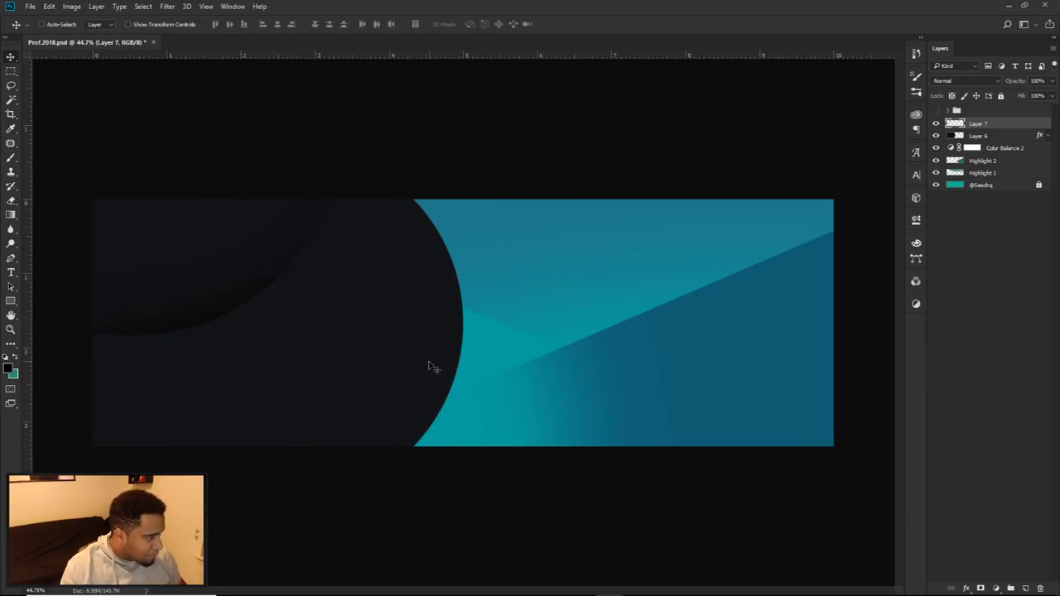
mouse_move(417, 357)
left_mouse_down()
mouse_move(406, 324)
mouse_move(375, 315)
left_mouse_up()
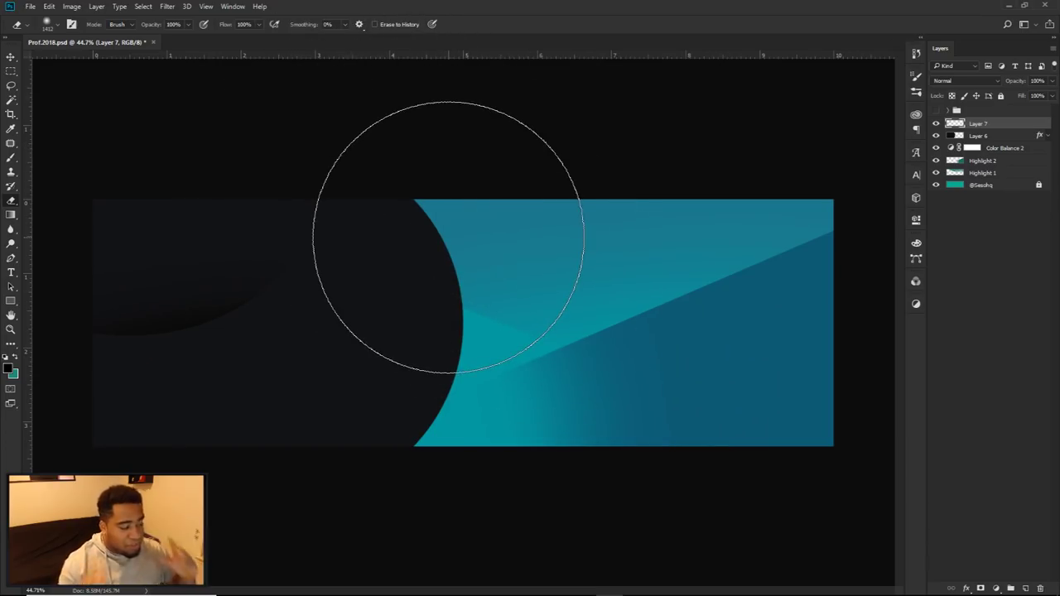
key("v")
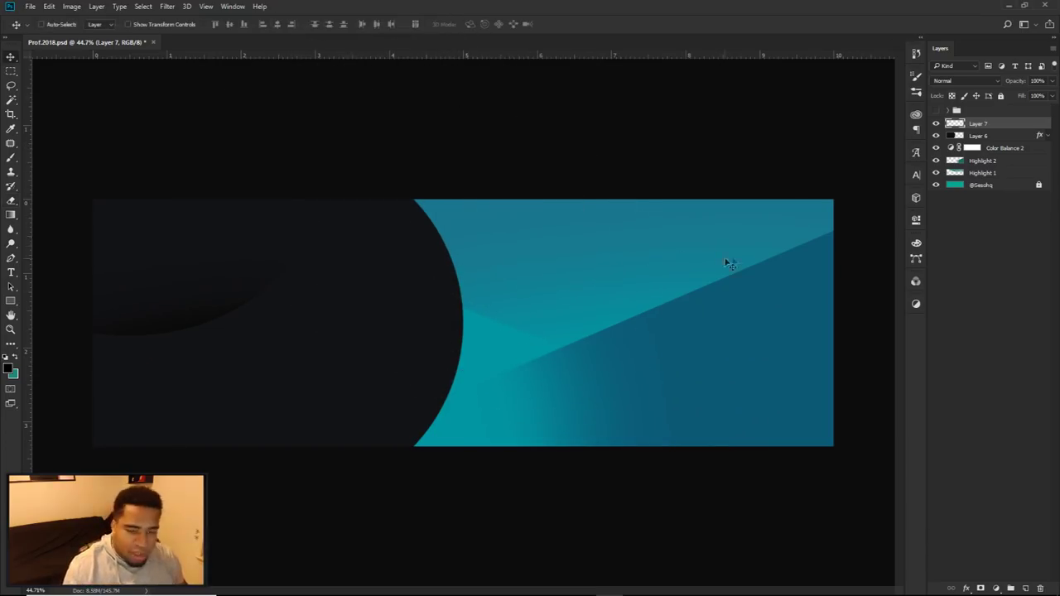
- Rename the shade layer as Indan and the dark shape's layer as Black Box
double_click(976, 125)
type("Inden")
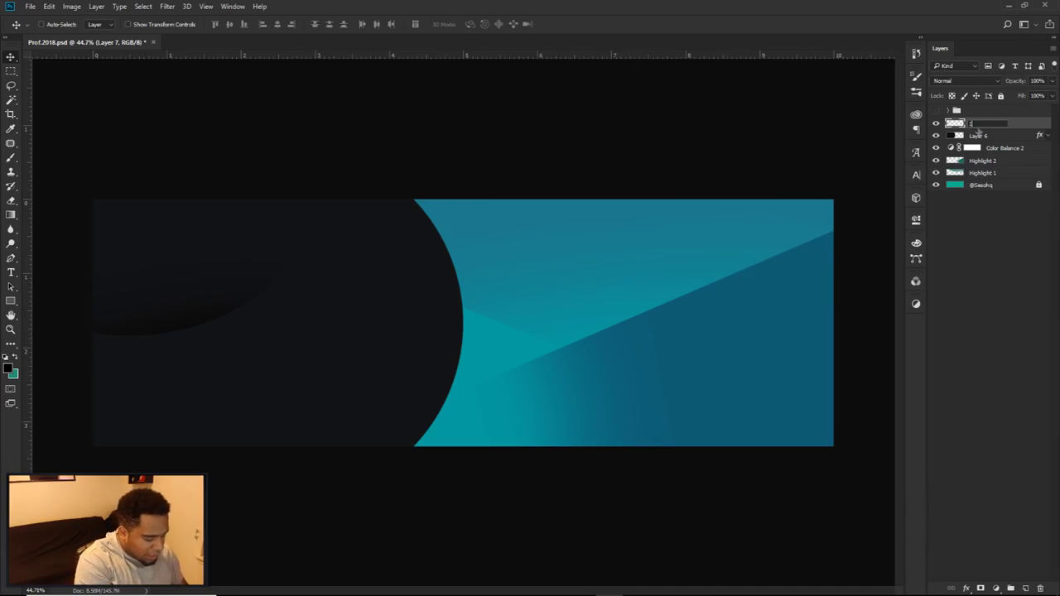
key("Return")
double_click(977, 135)
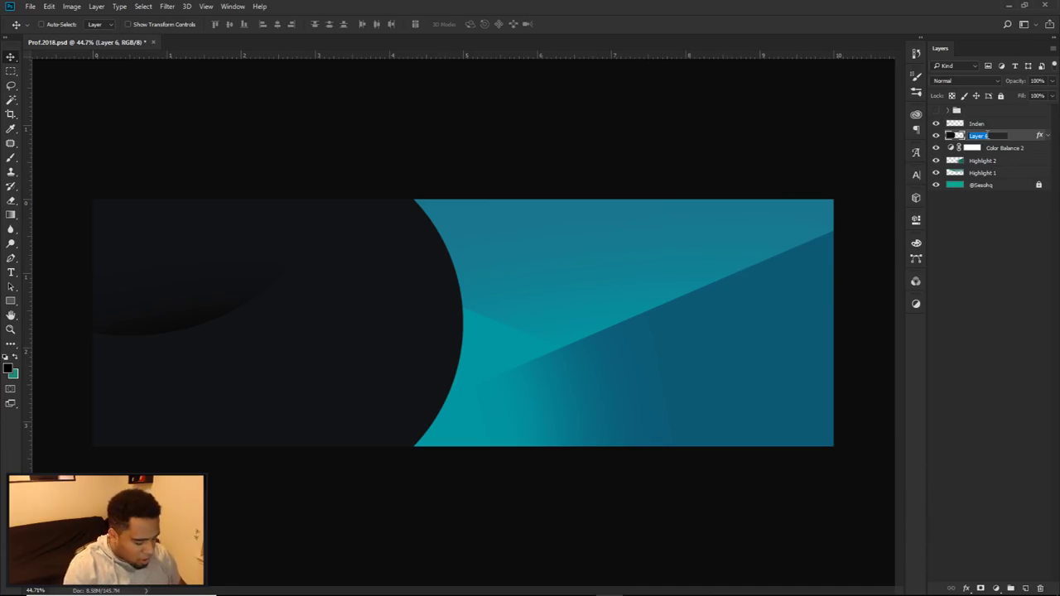
type("Black Box")
key("Return")
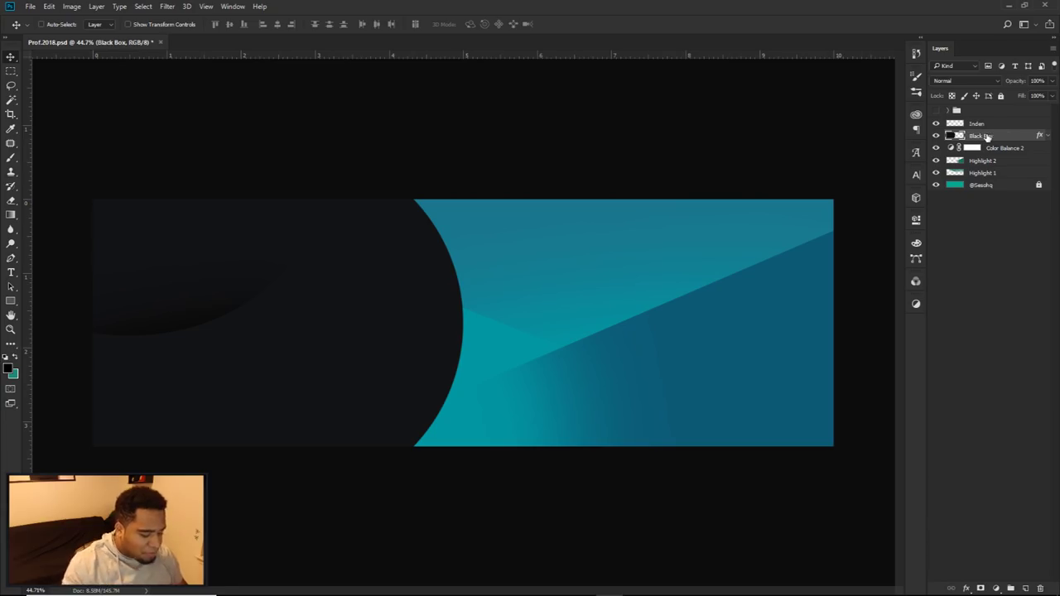
- Add the text SIMPLISTIC on the dark shape and color it white (ffffff)
key("t")
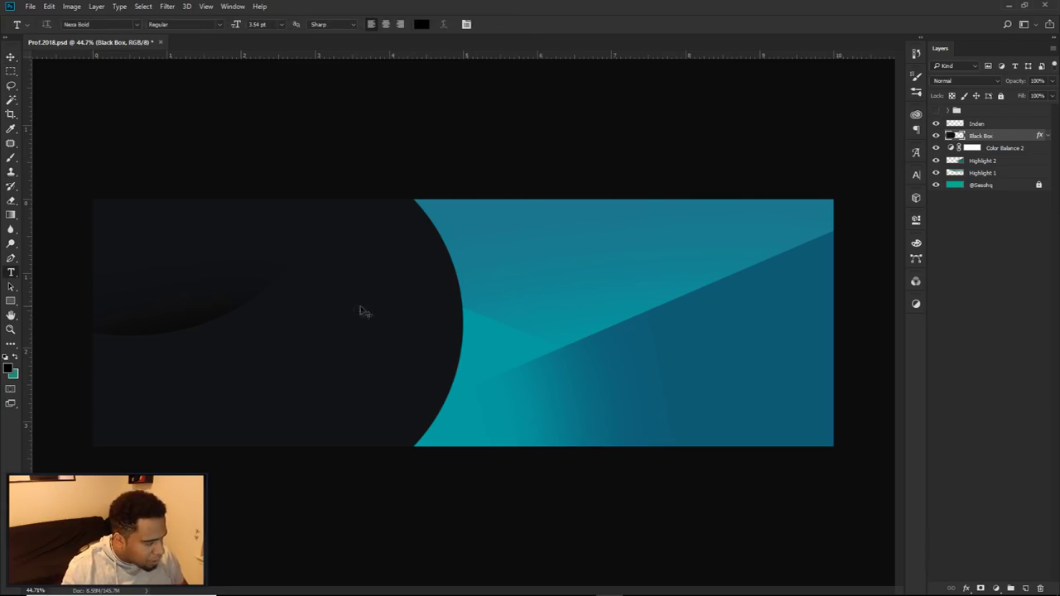
left_click(318, 331)
type("Professor")
key("ctrl+a")
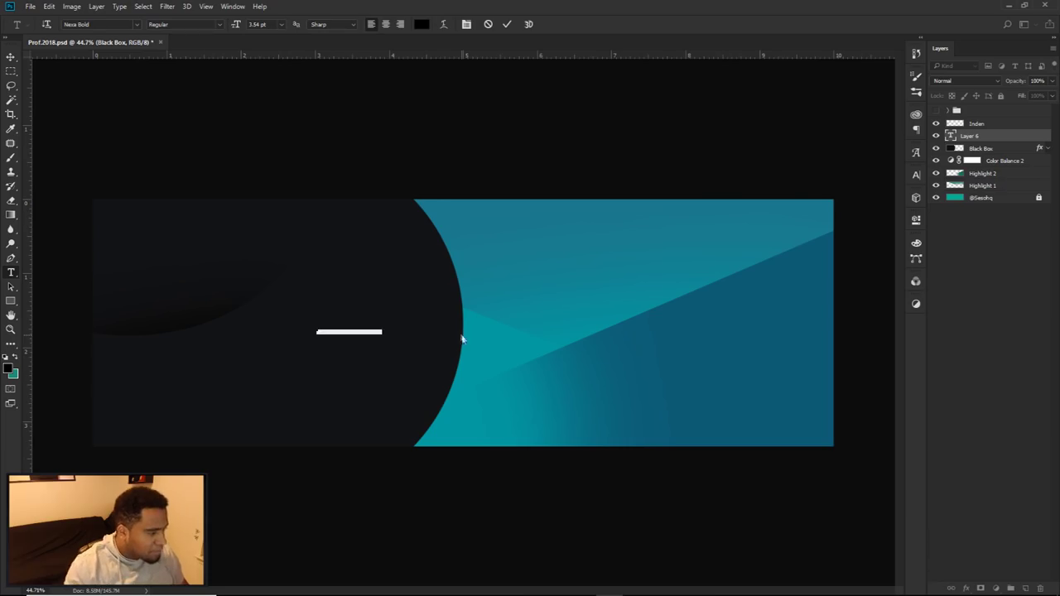
left_click(422, 24)
type("ffffff")
left_click(954, 303)
- Try much wider letter tracking on the SIMPLISTIC text, up to 4860
left_click(916, 177)
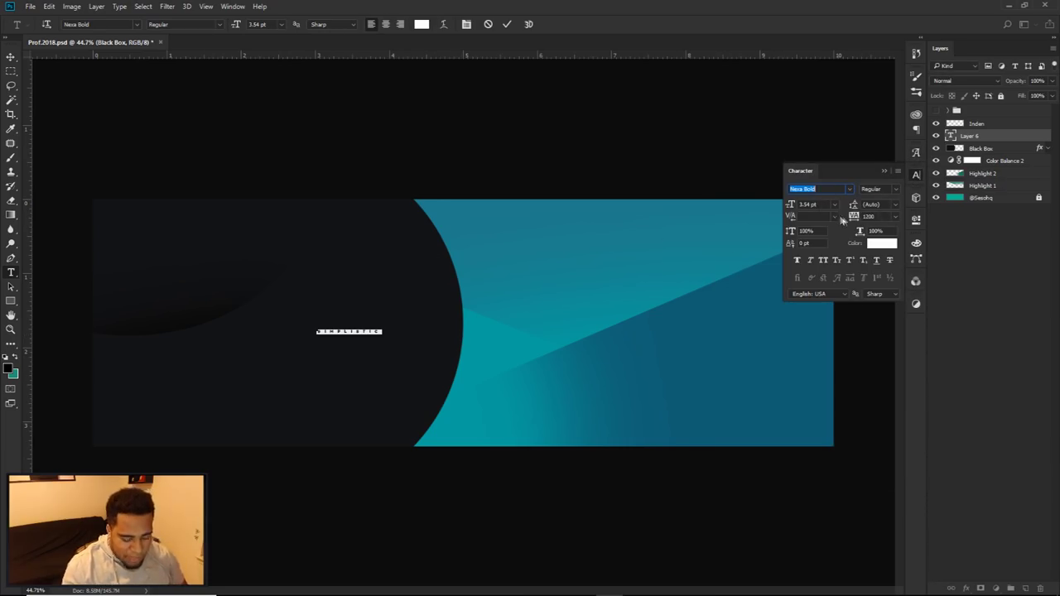
left_click(869, 216)
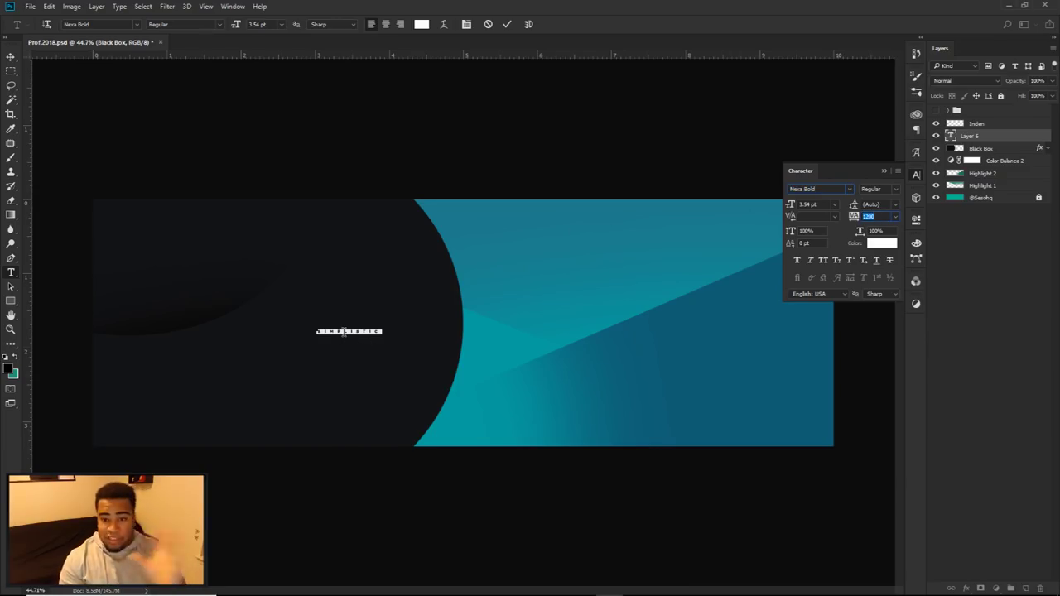
type("3000")
key("Return")
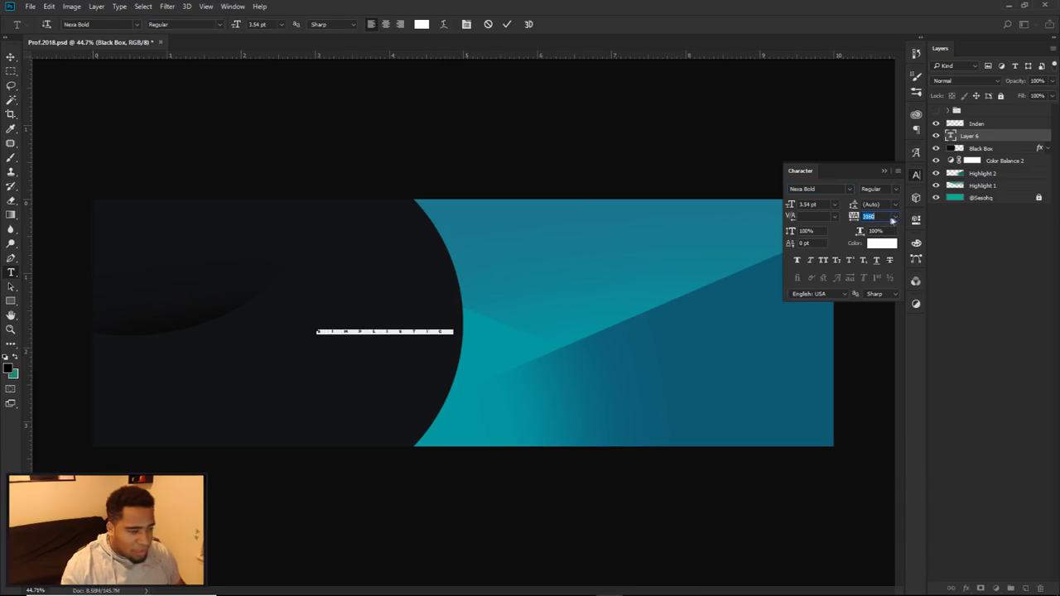
left_click_drag(851, 216, 875, 216)
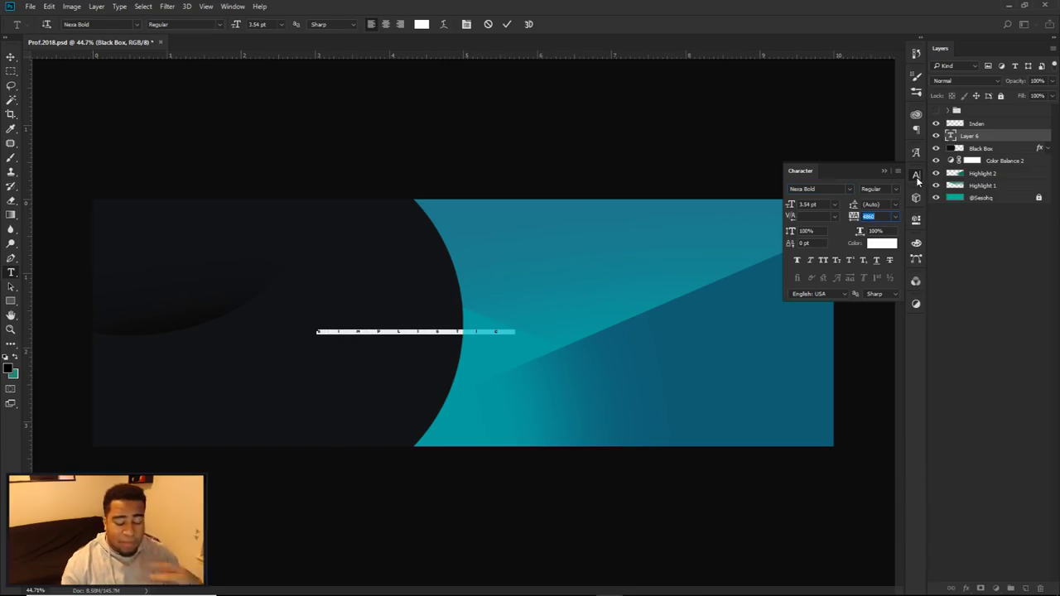
key("Return")
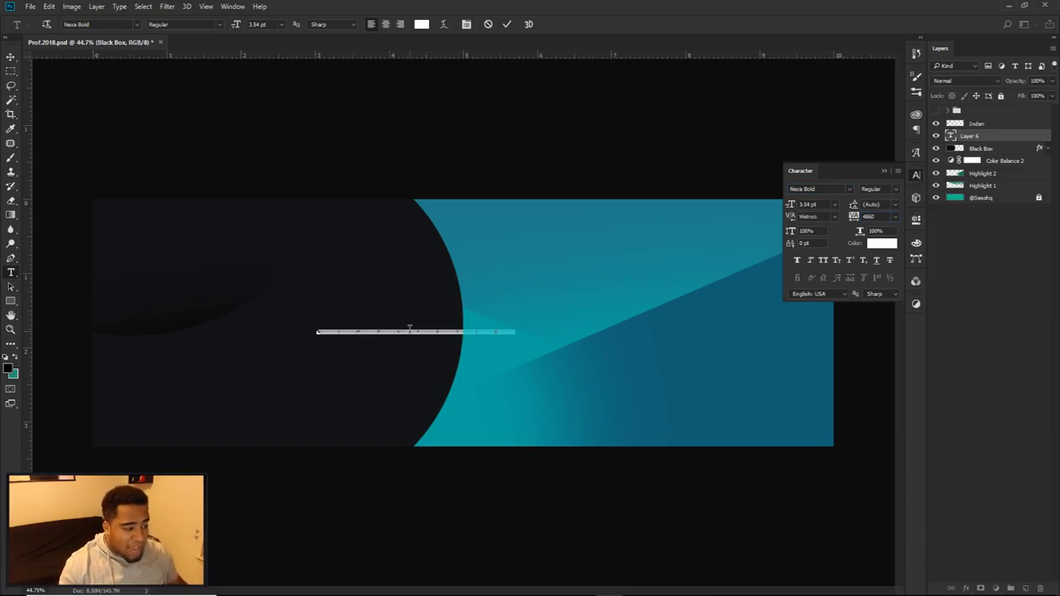
key("ctrl+t")
key("ctrl+t")
- Format the SIMPLISTIC text as Gotham Black Italic at 10 pt with tracking 0
type("0")
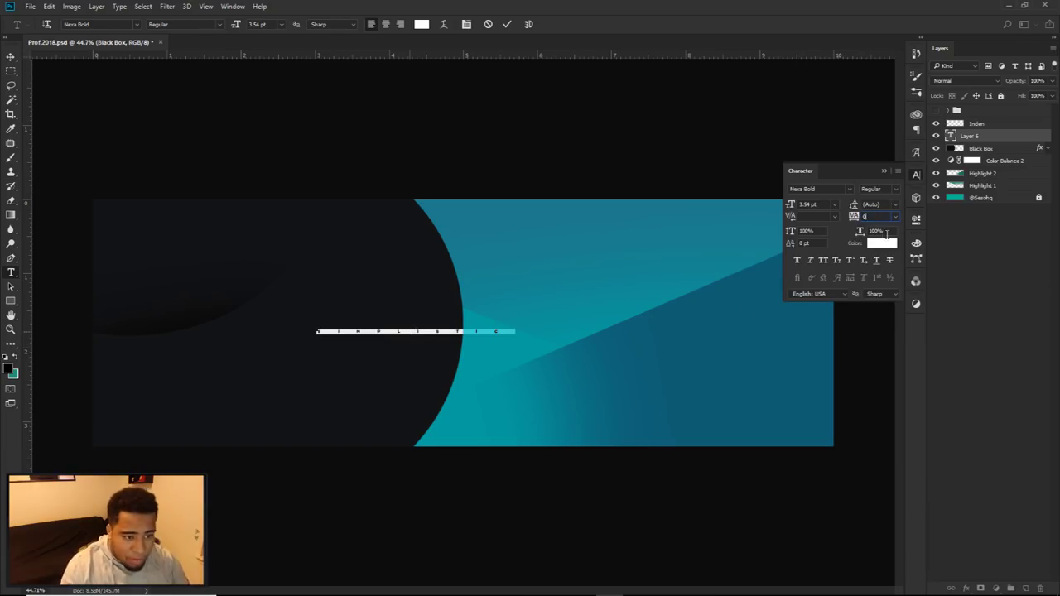
left_click(834, 204)
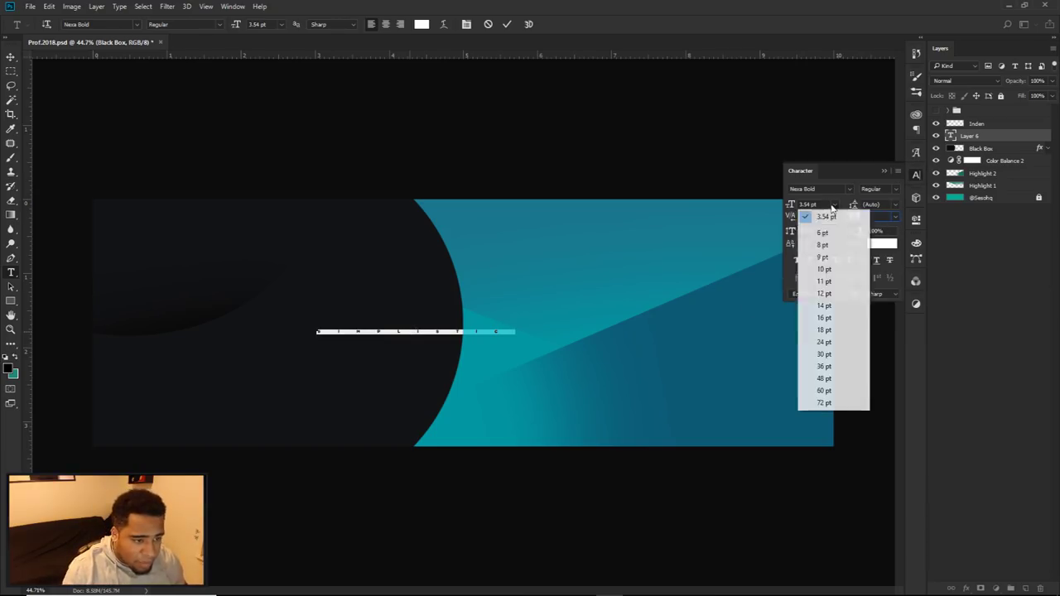
left_click(821, 267)
left_click(867, 216)
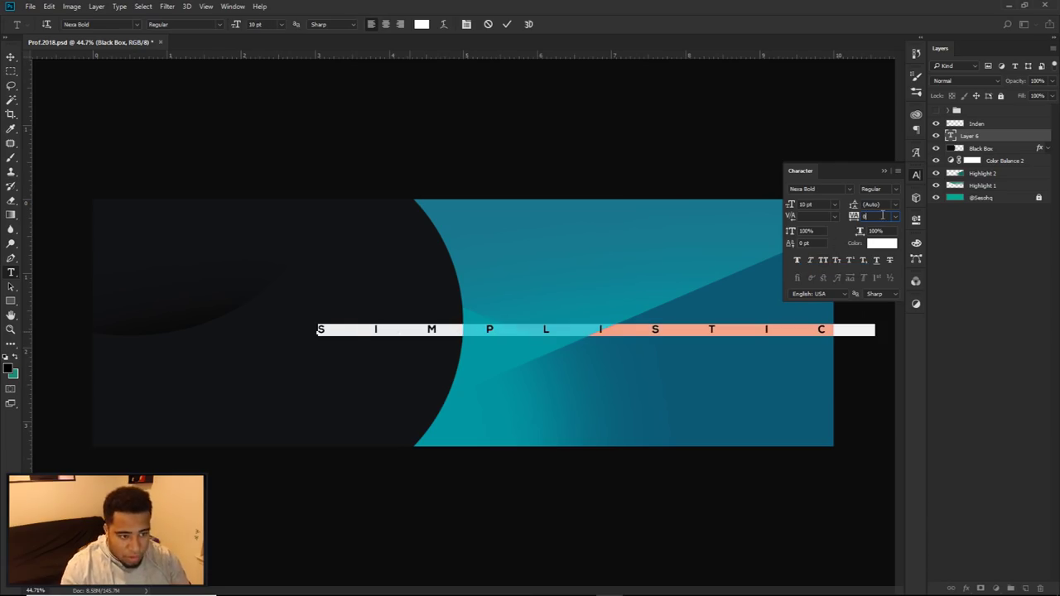
type("0")
key("Return")
left_click(853, 190)
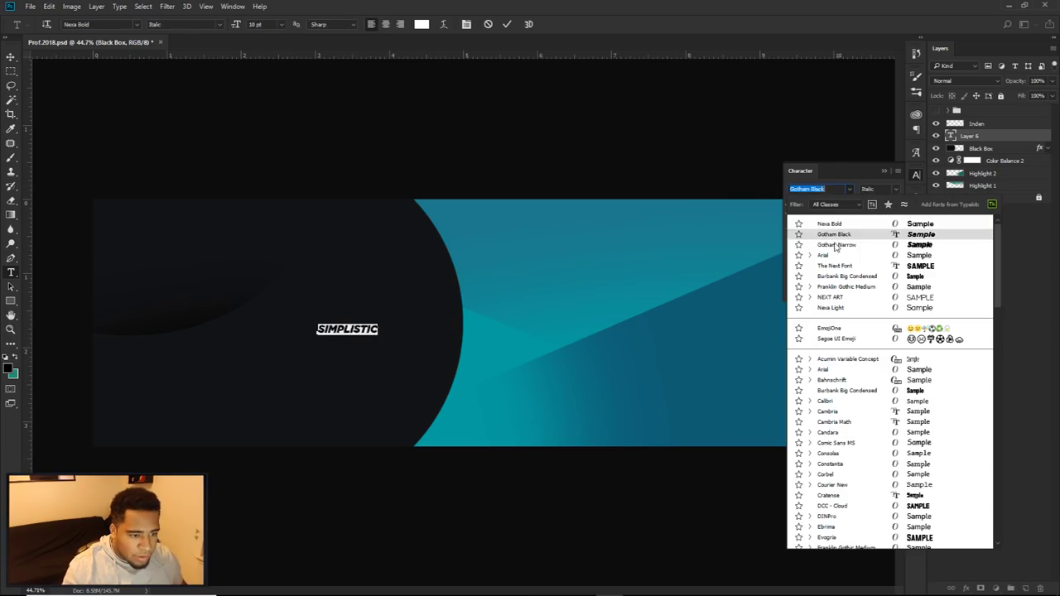
left_click(836, 236)
left_click(507, 24)
- Reposition the SIMPLISTIC text within the dark shape and scale it up to about 15.73 pt
key("v")
left_click_drag(387, 368, 371, 358)
key("ctrl+t")
left_click_drag(363, 315, 373, 311)
key("Return")
- Duplicate the SIMPLISTIC text directly below itself and change the copy to BANNER DESIGN
left_click_drag(384, 347, 367, 348)
key("t")
double_click(336, 335)
type("BANNER DESIGN")
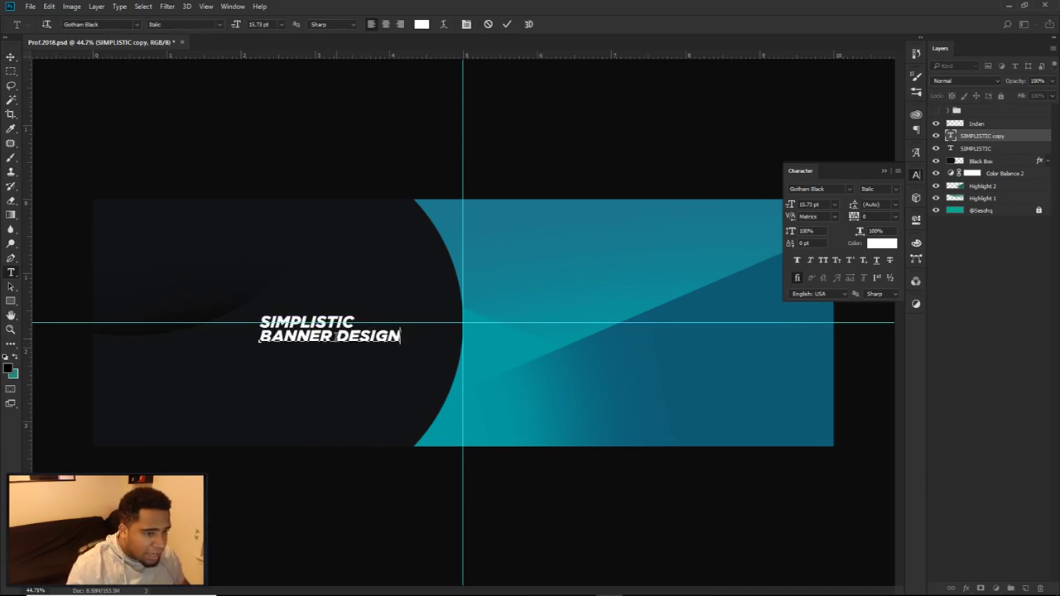
- Try the Gotham Narrow Ultra Italic font on the BANNER DESIGN line
key("ctrl+a")
left_click(838, 189)
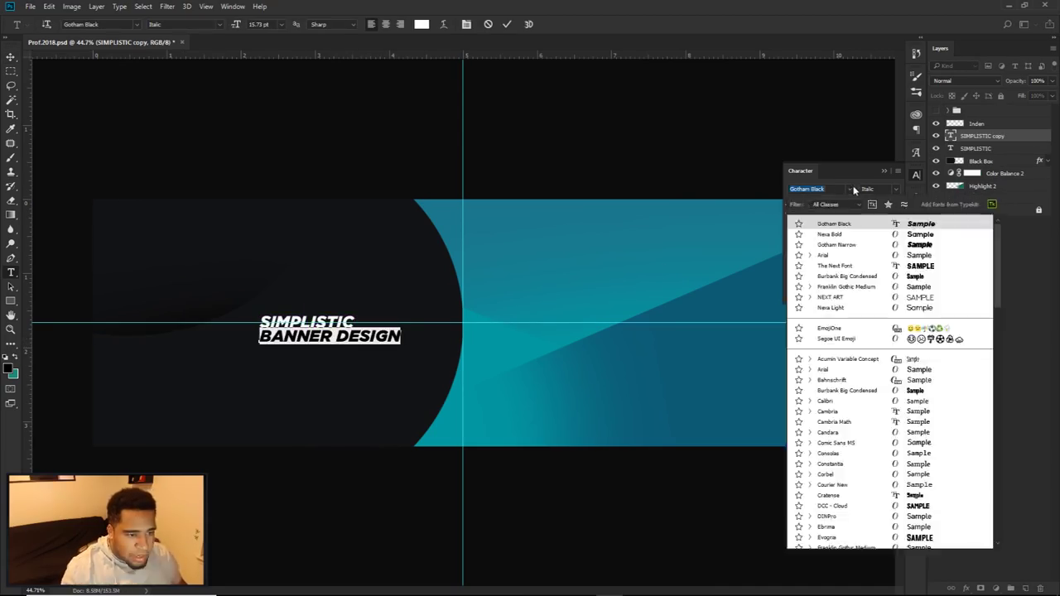
left_click(838, 246)
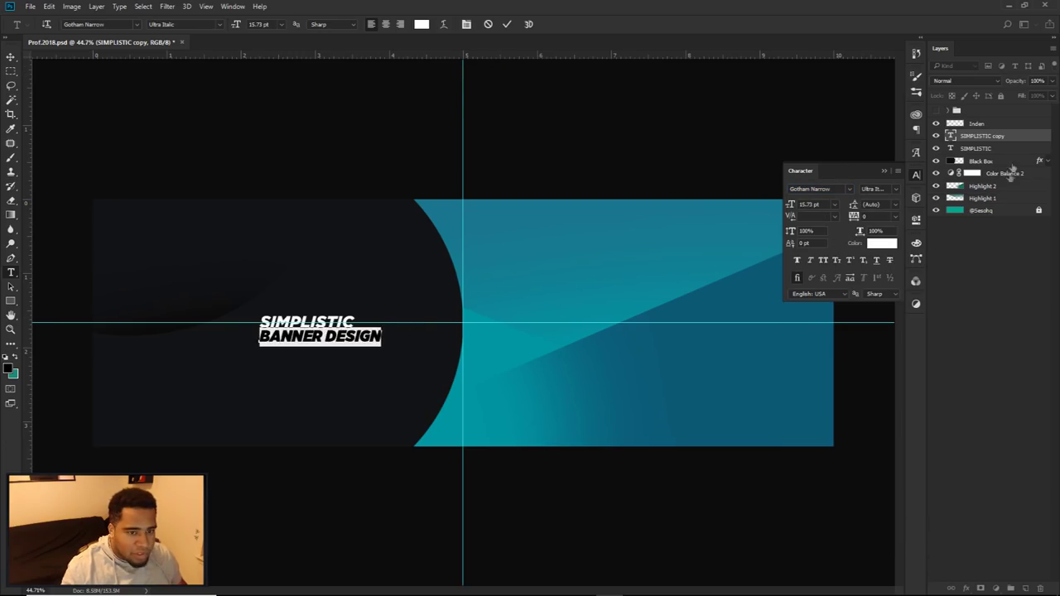
left_click(996, 137)
left_click(851, 190)
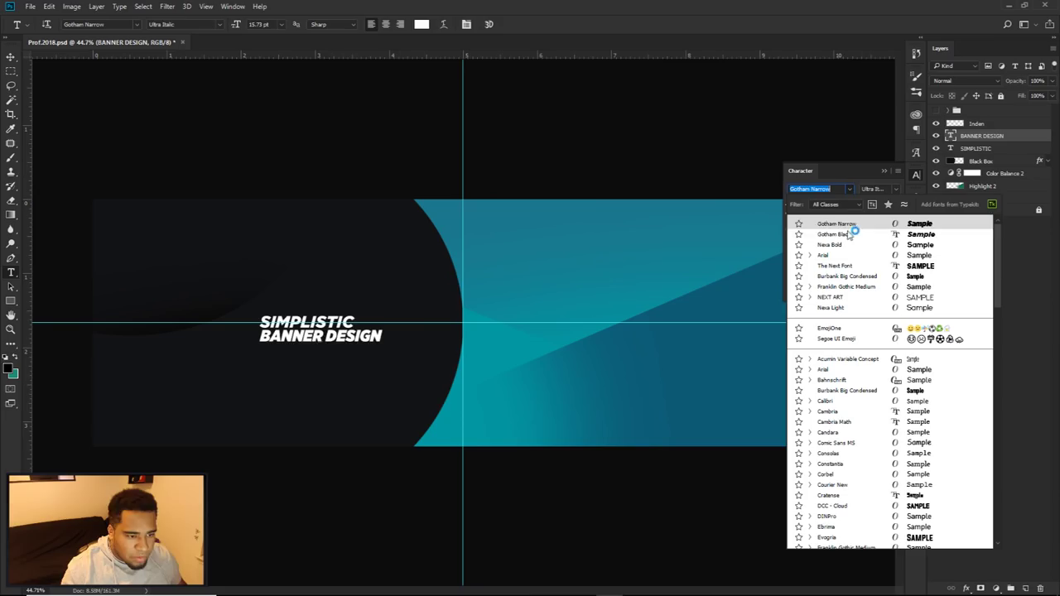
- Set the SIMPLISTIC text to Gotham Narrow Ultra Italic and center it above the BANNER DESIGN line
left_click(968, 152)
left_click(850, 189)
left_click(828, 206)
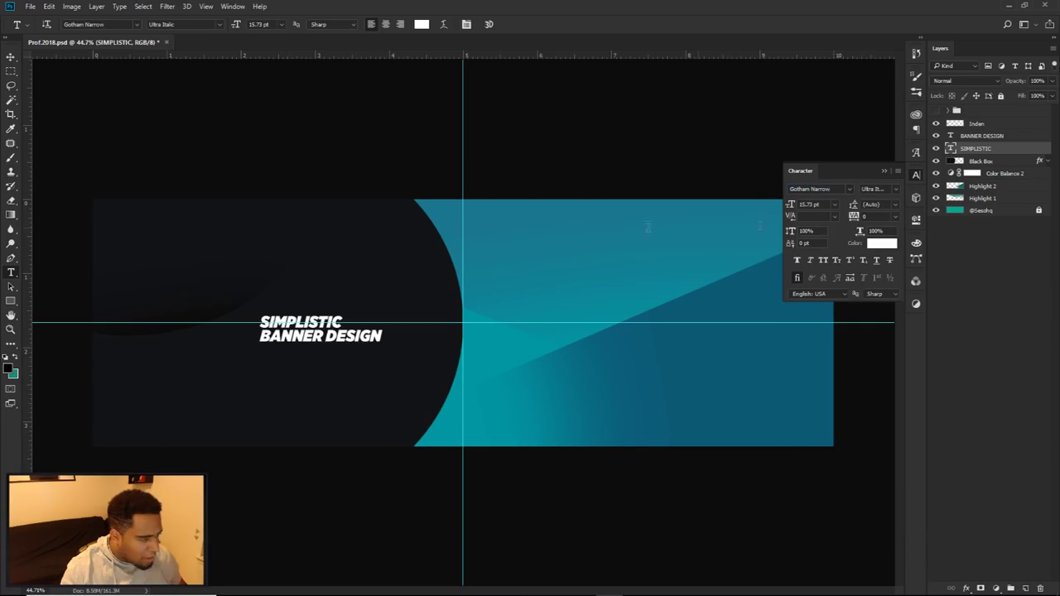
key("v")
left_click_drag(361, 297, 380, 296)
- Set the BANNER DESIGN line to Gotham Black Italic and scale it down to about 7.49 pt beneath SIMPLISTIC
left_click(979, 136)
left_click(847, 189)
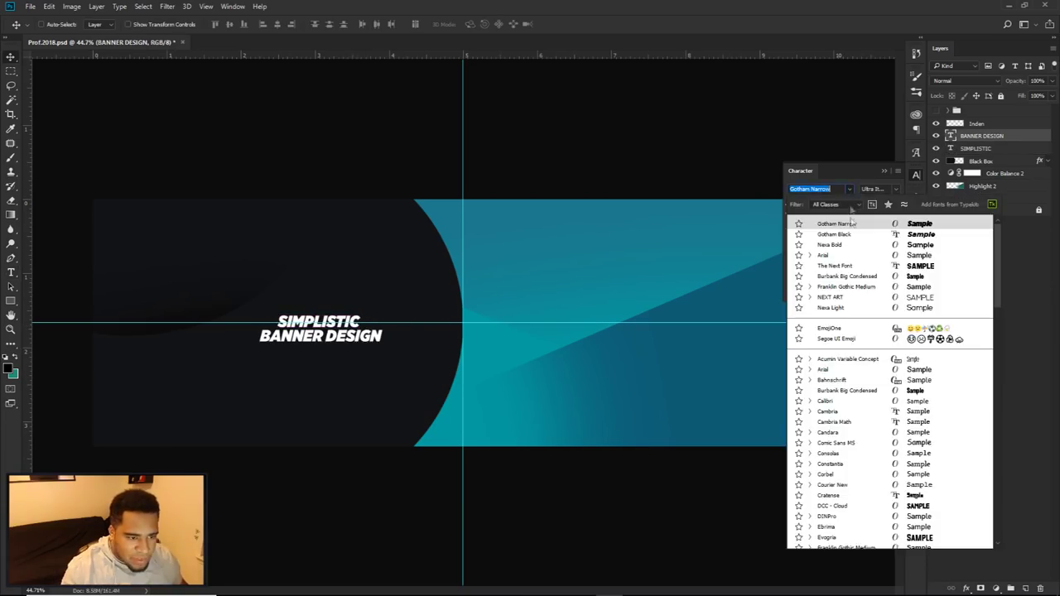
left_click(824, 208)
key("ctrl+t")
left_click_drag(402, 344, 378, 341)
key("Return")
key("t")
triple_click(324, 307)
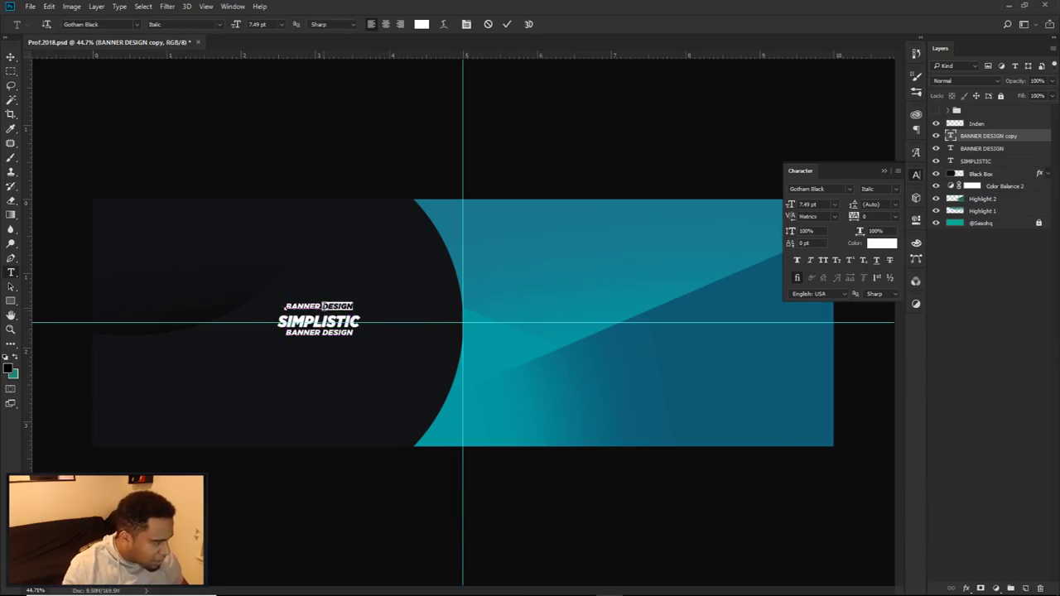
type("ww")
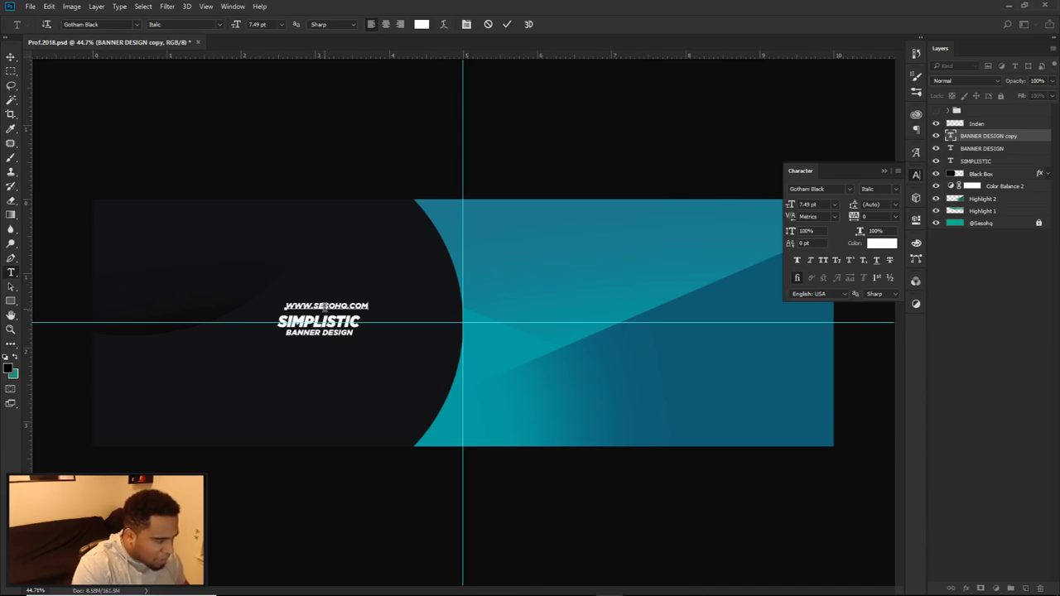
type("w.sesohq.com")
- Format the website line in Nexa Bold Regular at 3 pt
key("ctrl+a")
left_click(845, 187)
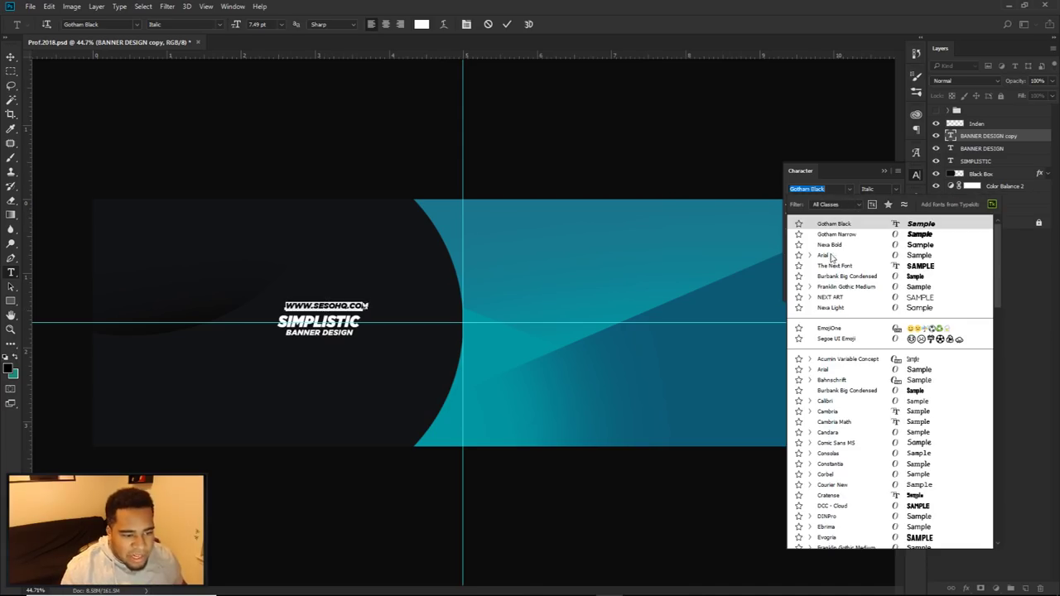
left_click(829, 244)
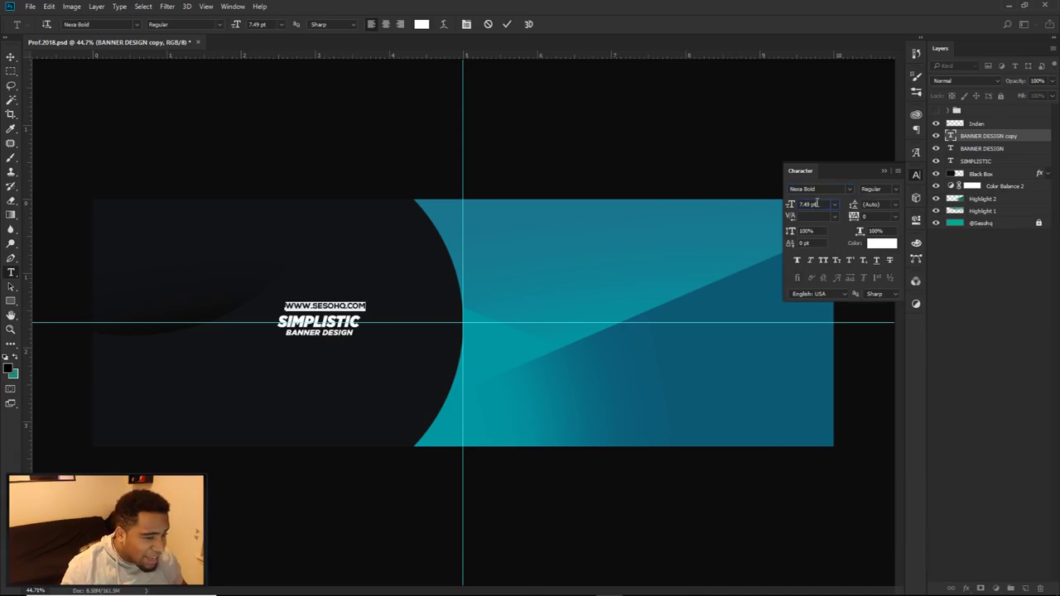
left_click(833, 204)
left_click(827, 219)
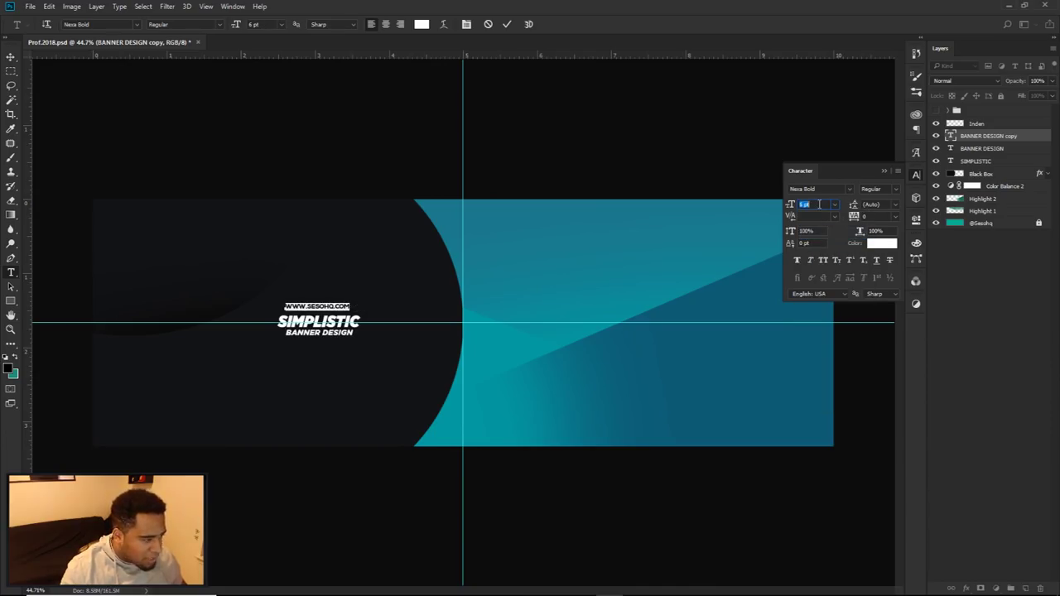
type("4")
key("Return")
type("3")
key("Return")
- Set the website line's letter tracking to 360 and commit the text
left_click(863, 217)
type("250")
key("Return")
left_click(507, 24)
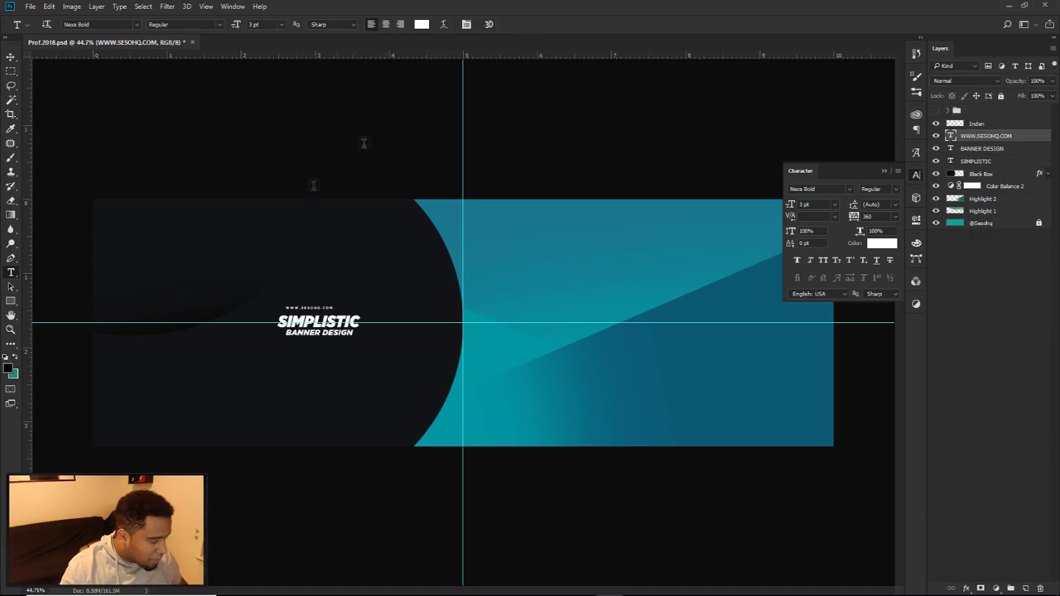
key("v")
scroll(278, 312, "up", 5)
left_click_drag(440, 298, 457, 314)
key("Down")
key("Down")
key("Left")
key("Left")
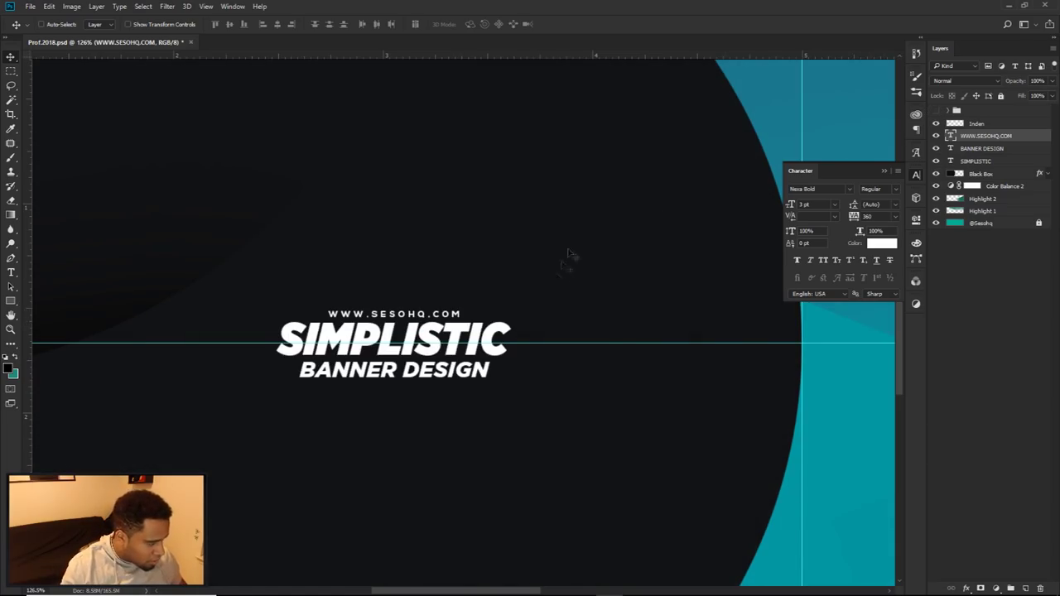
- Recolor the BANNER DESIGN text to the bright cyan 36d2df
key("t")
double_click(950, 149)
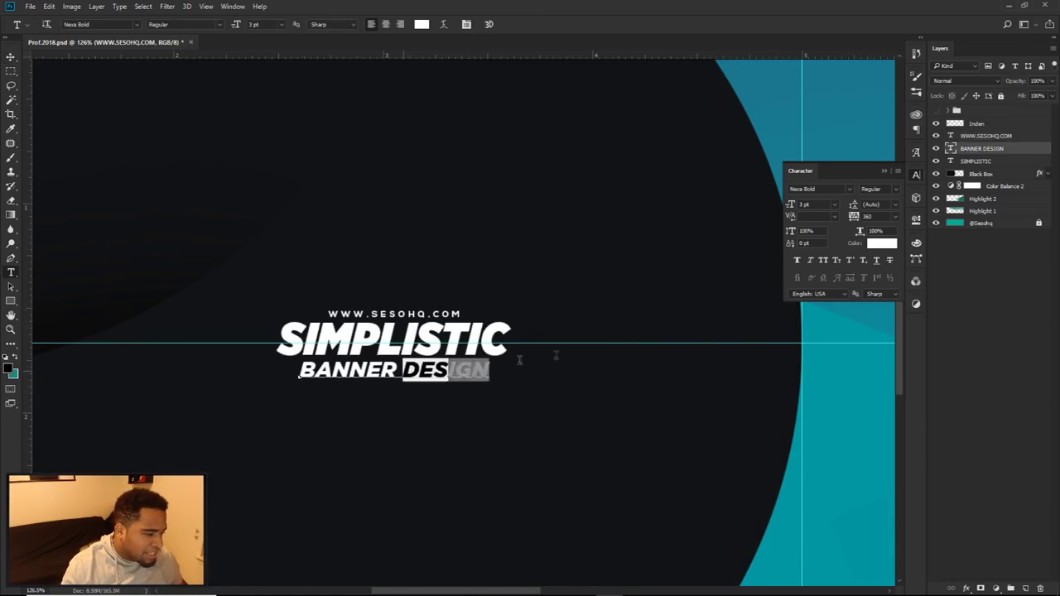
left_click(881, 242)
left_click(954, 306)
key("ctrl+Return")
scroll(677, 381, "down", 3, "alt")
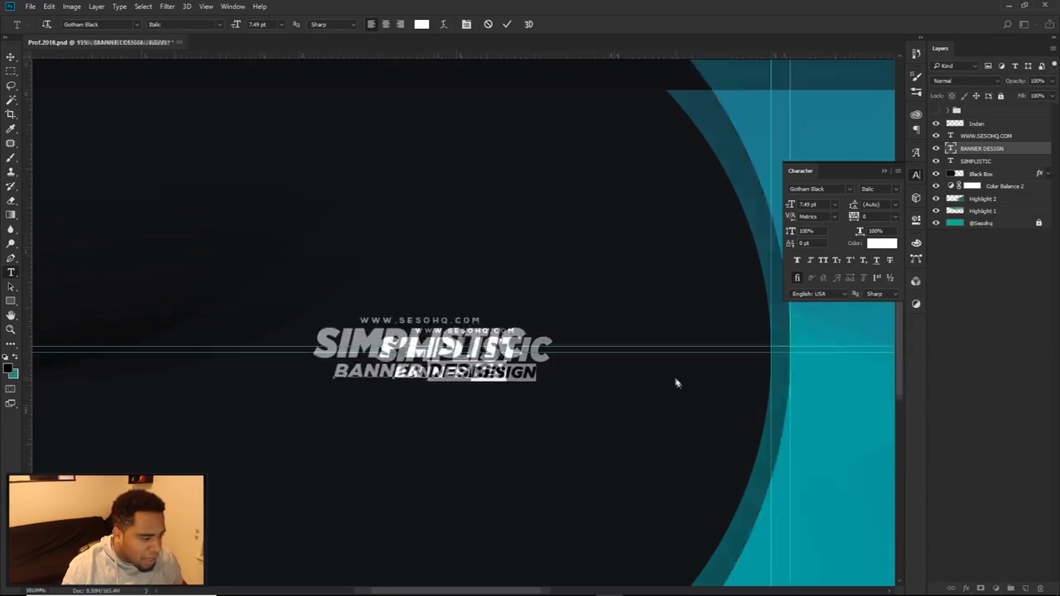
left_click(880, 244)
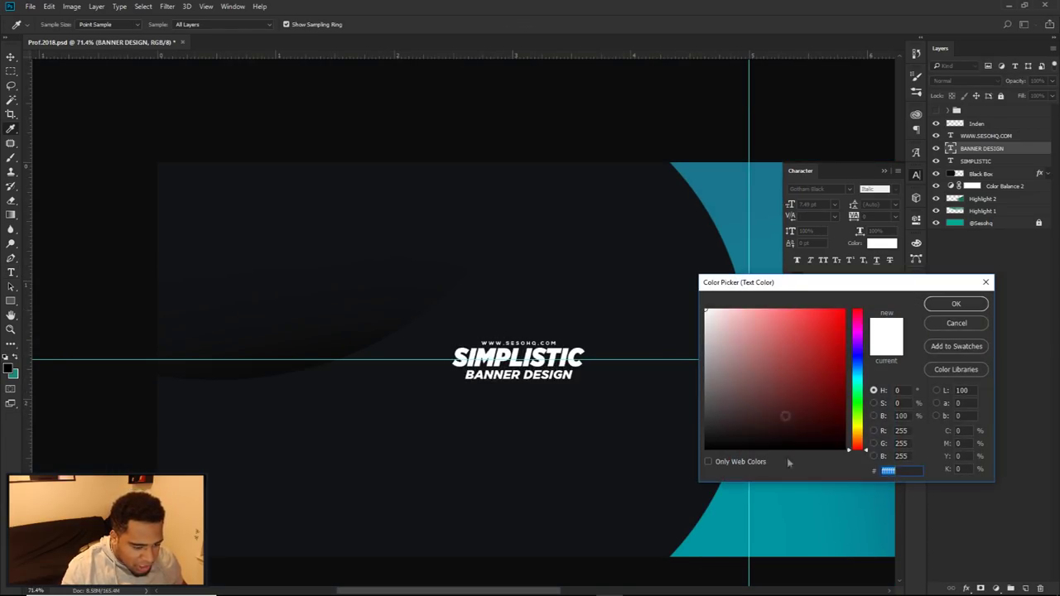
left_click(786, 498)
left_click_drag(842, 360, 821, 337)
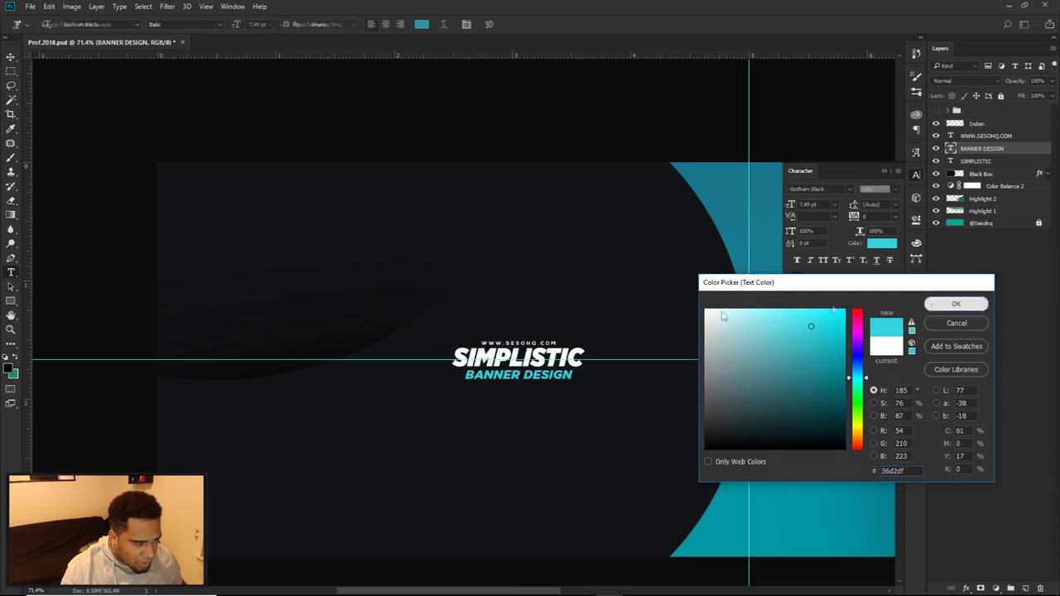
left_click(956, 304)
- Color only the word BANNER white (ffffff) and commit the text
left_click_drag(524, 379, 463, 376)
left_click(880, 243)
type("ffffff")
left_click(929, 304)
left_click(507, 24)
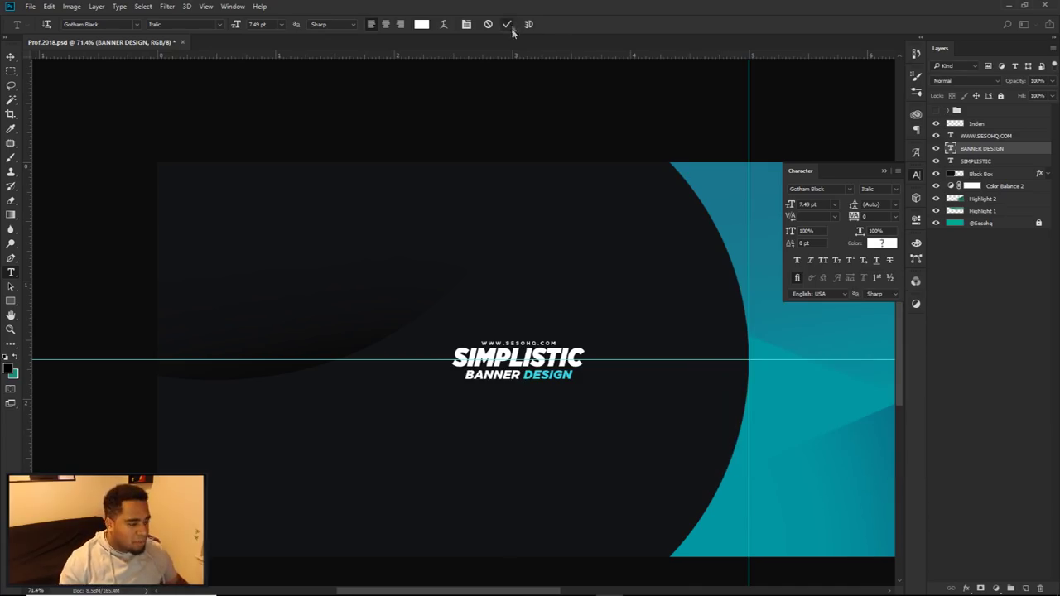
- Fit the banner in view with guides hidden and compare it with the finished design in the hidden group
key("v")
key("ctrl+0")
key("ctrl+semicolon")
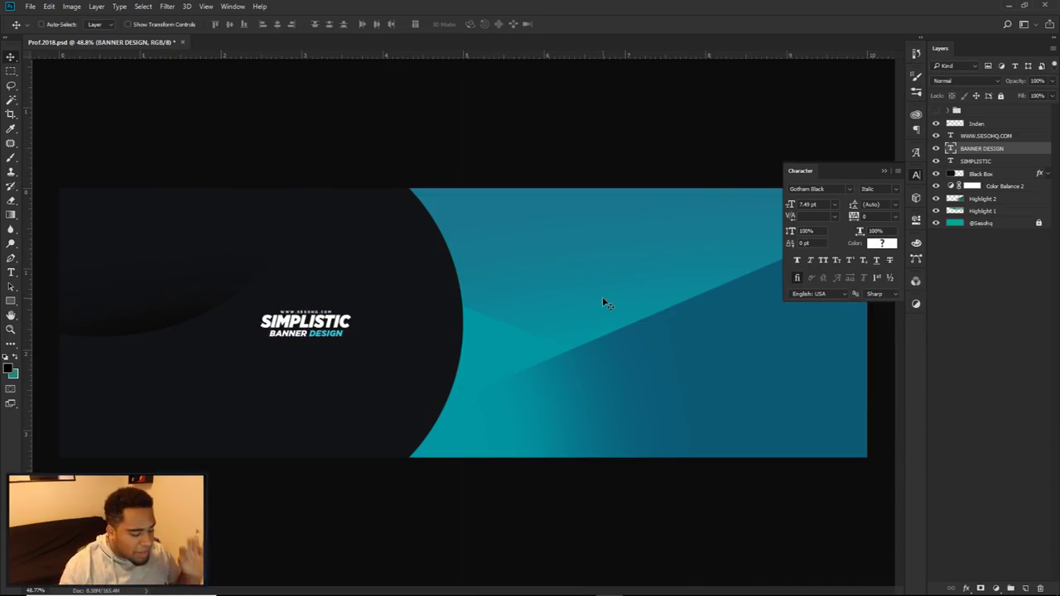
left_click(935, 111)
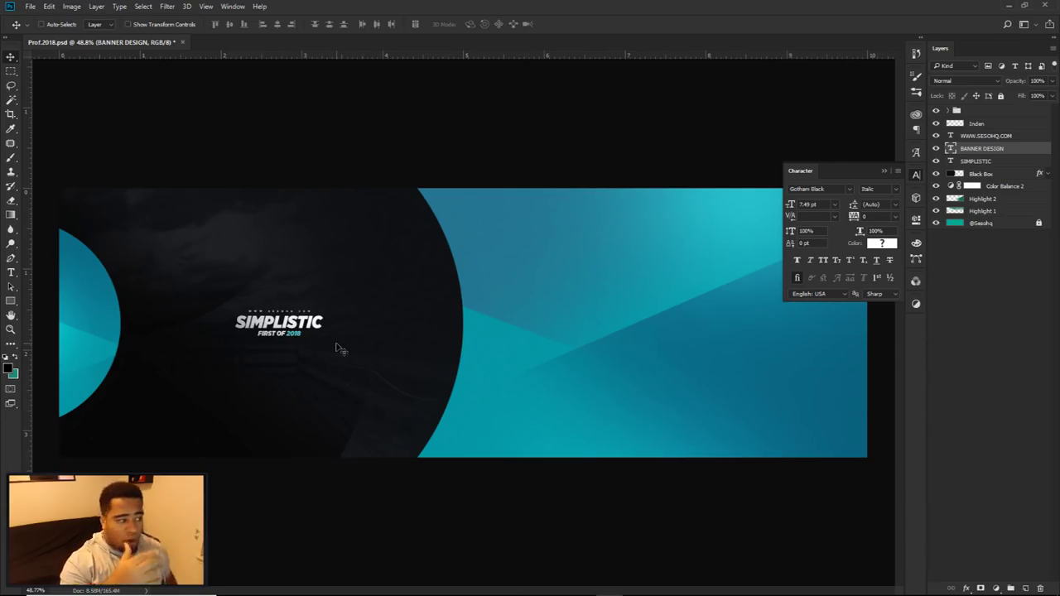
left_click(936, 111)
- Add a new layer above Indan and draw a large elliptical selection inside the dark shape, using the finished design as reference
left_click(975, 124)
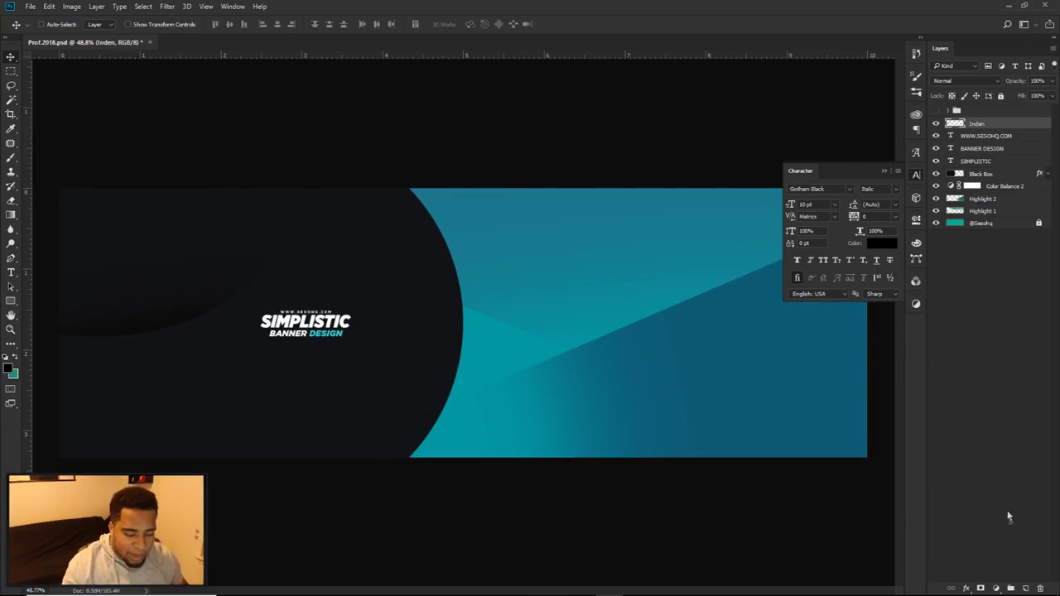
left_click(1026, 587)
right_click(11, 71)
left_click(75, 82)
left_click_drag(229, 297, 249, 282)
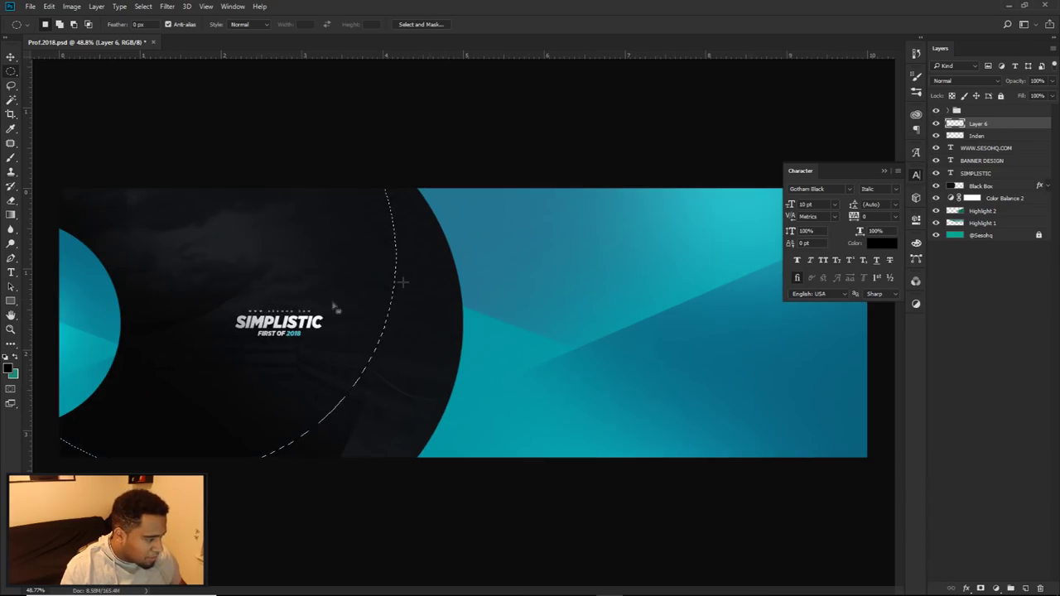
left_click_drag(335, 308, 245, 397)
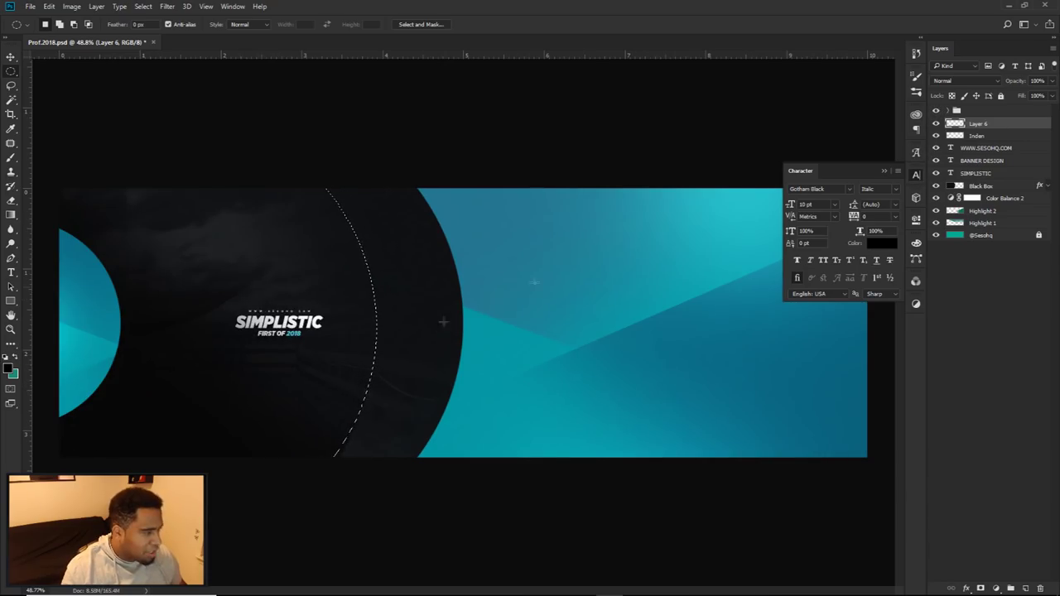
left_click(937, 123)
left_click(937, 124)
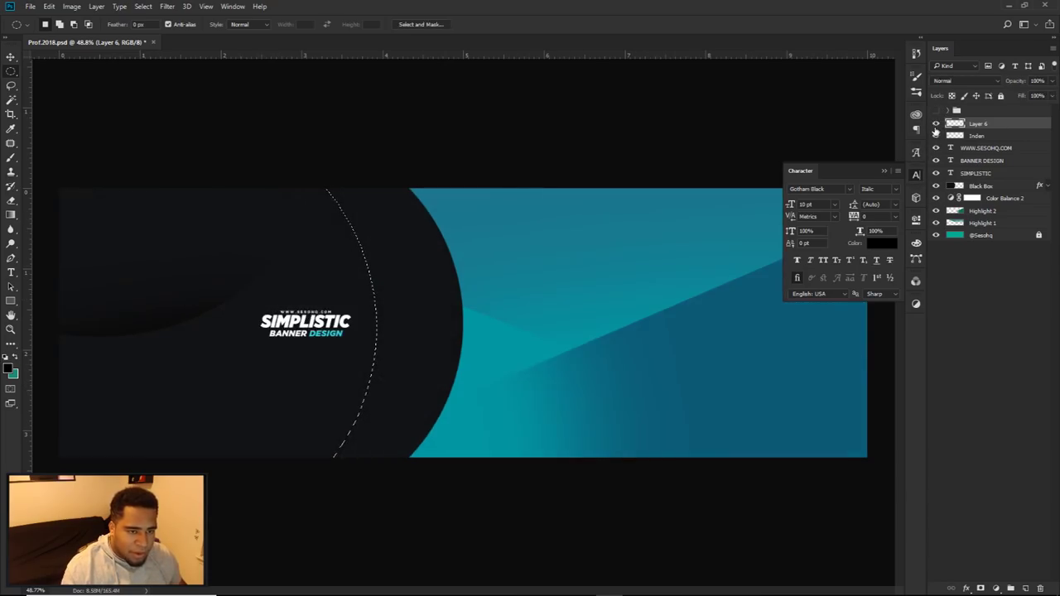
- Fill the elliptical selection on Layer 6 with the near-black color 0c0c0c and clear the selection
left_click(10, 371)
left_click(705, 445)
left_click(703, 446)
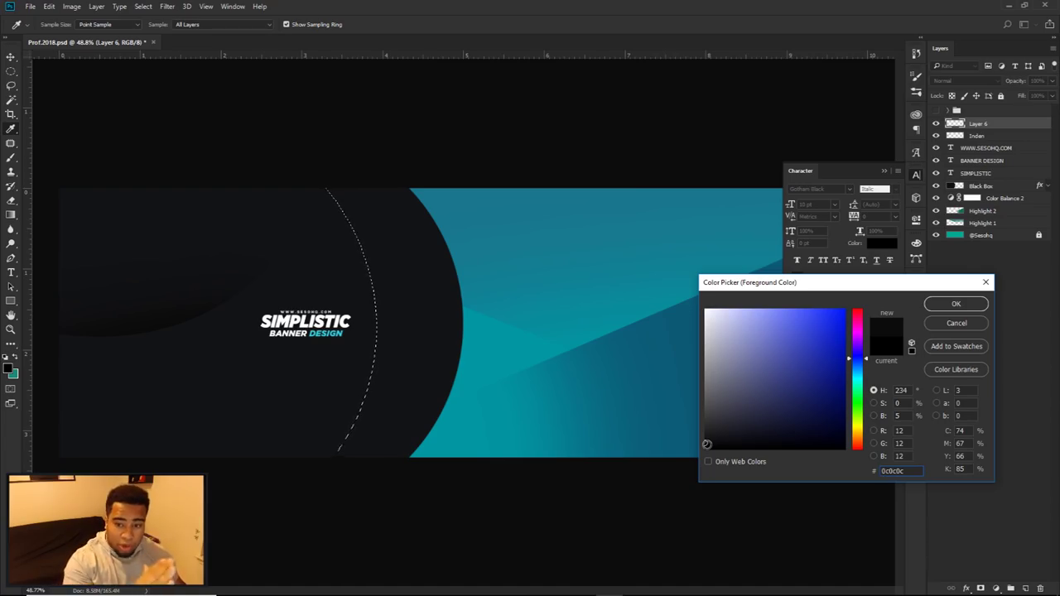
left_click(955, 306)
key("m")
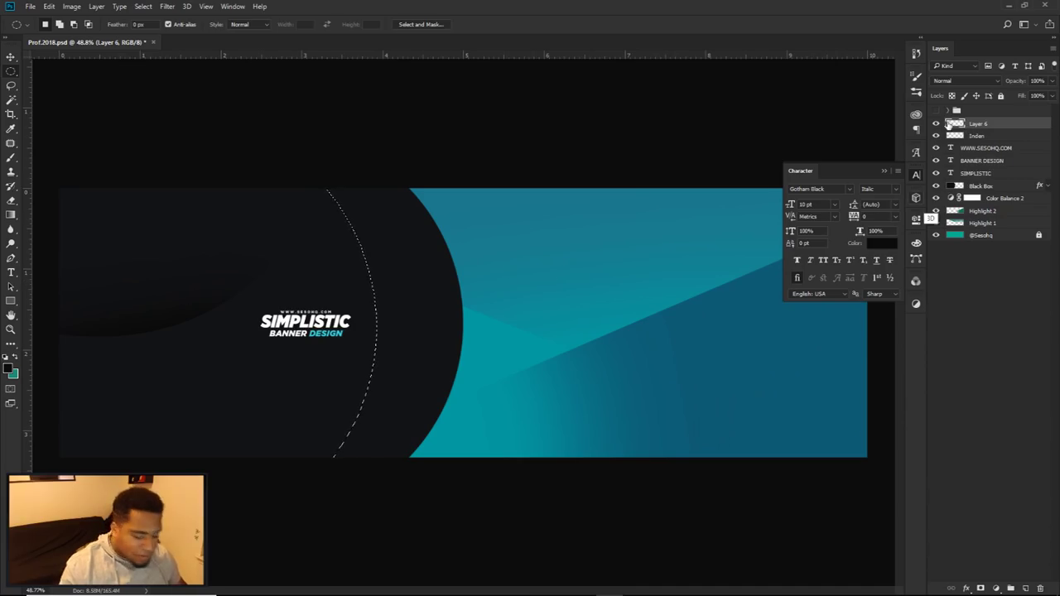
key("Delete")
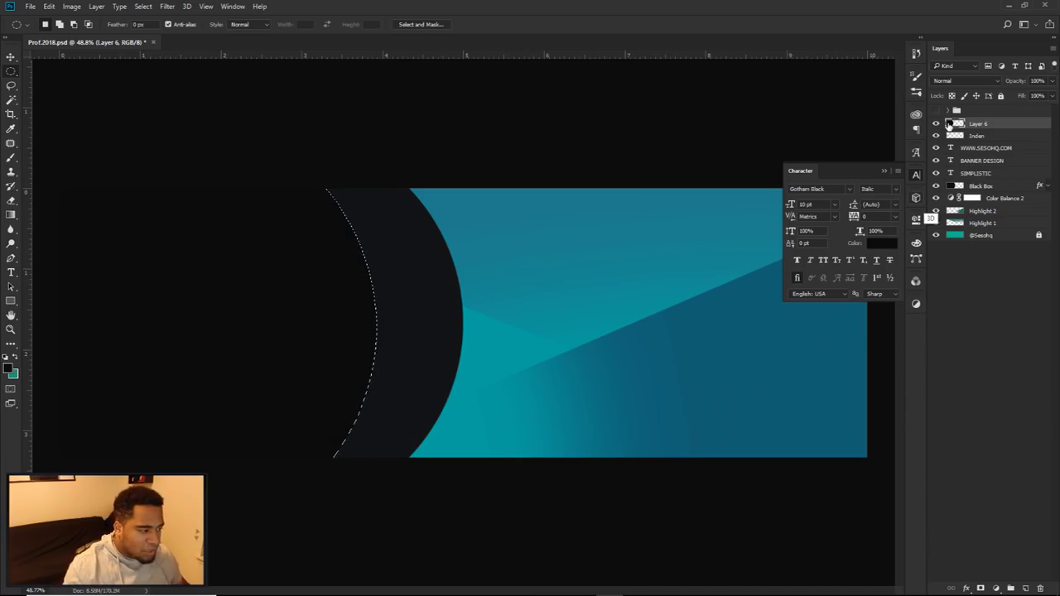
right_click(578, 250)
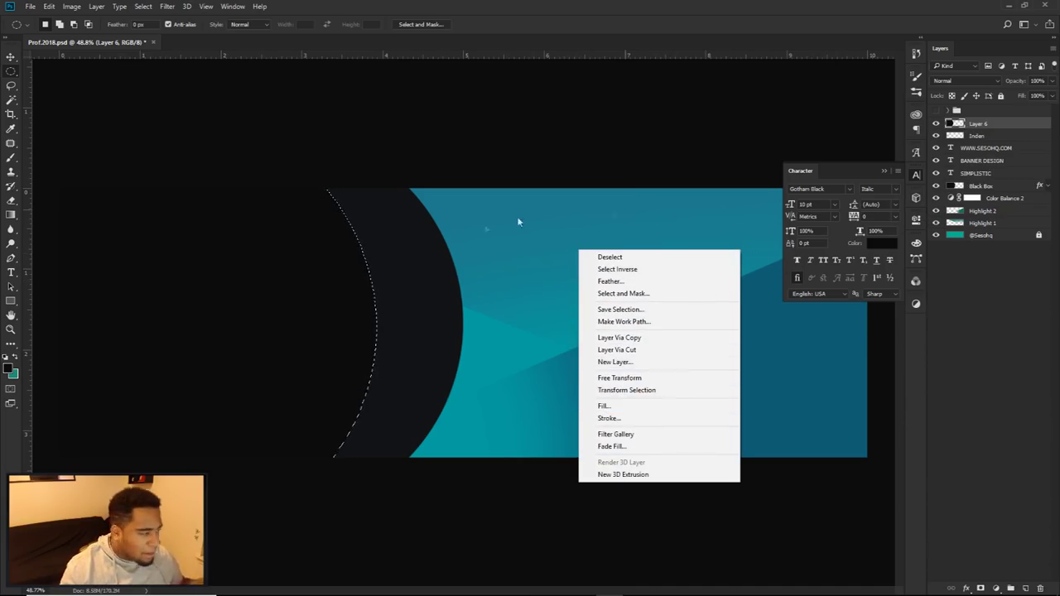
left_click(6, 371)
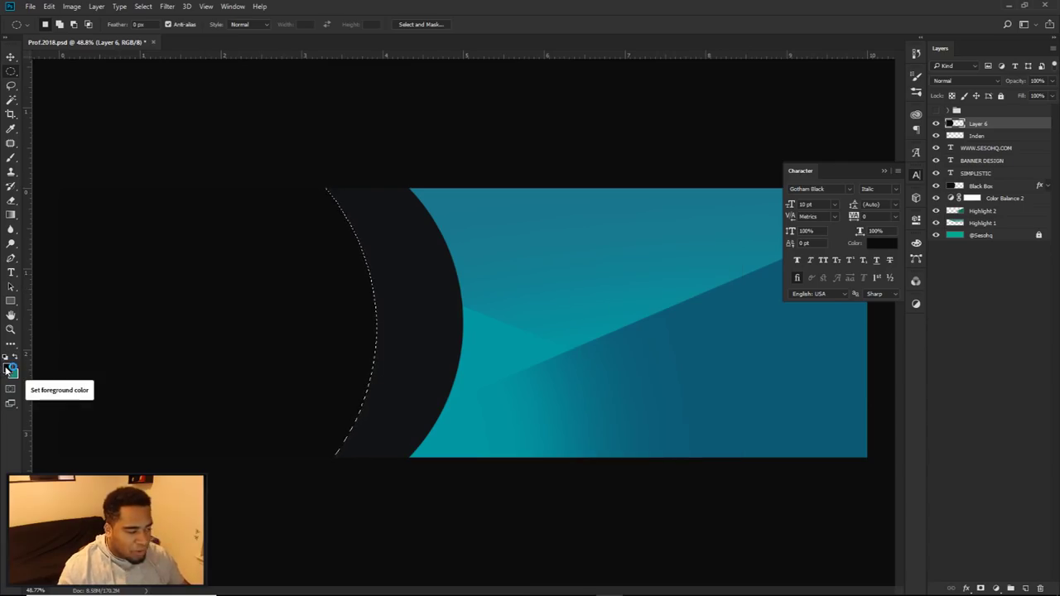
key("v")
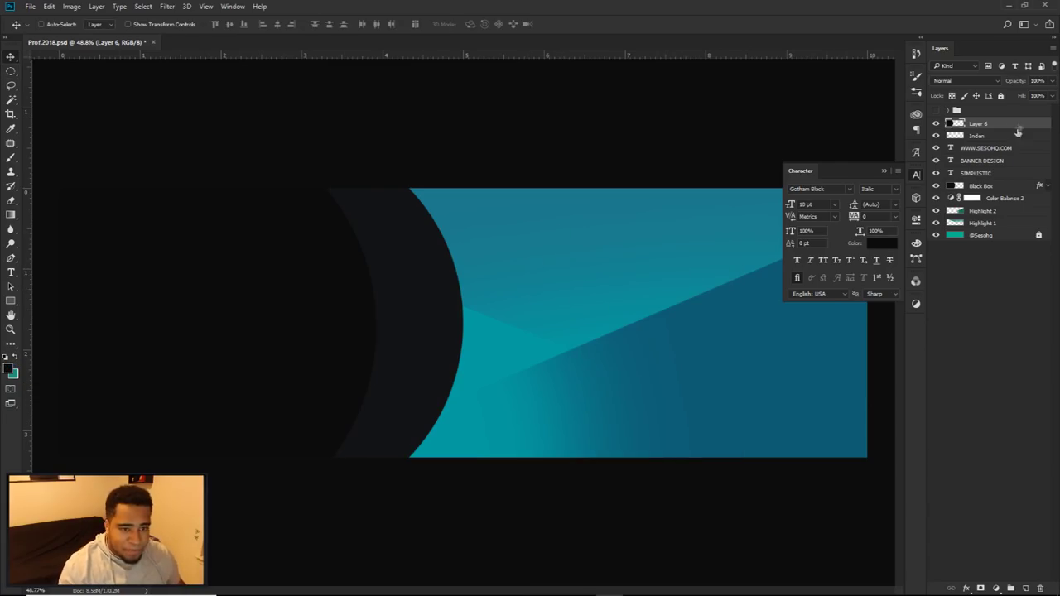
- Erase the upper part of Layer 6's dark ellipse with a very large soft eraser so it fades into the dark shape
key("e")
mouse_move(432, 230)
left_mouse_down()
mouse_move(430, 249)
mouse_move(315, 236)
mouse_move(496, 267)
mouse_move(350, 177)
left_mouse_up()
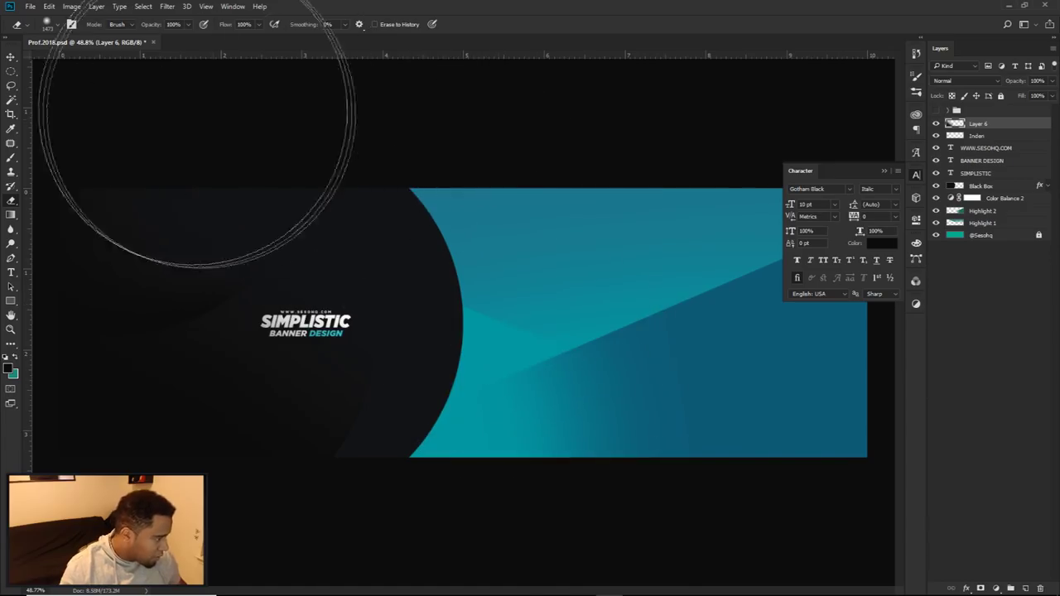
key("v")
mouse_move(485, 262)
left_mouse_down()
mouse_move(521, 262)
mouse_move(493, 265)
left_mouse_up()
scroll(469, 284, "up", 3)
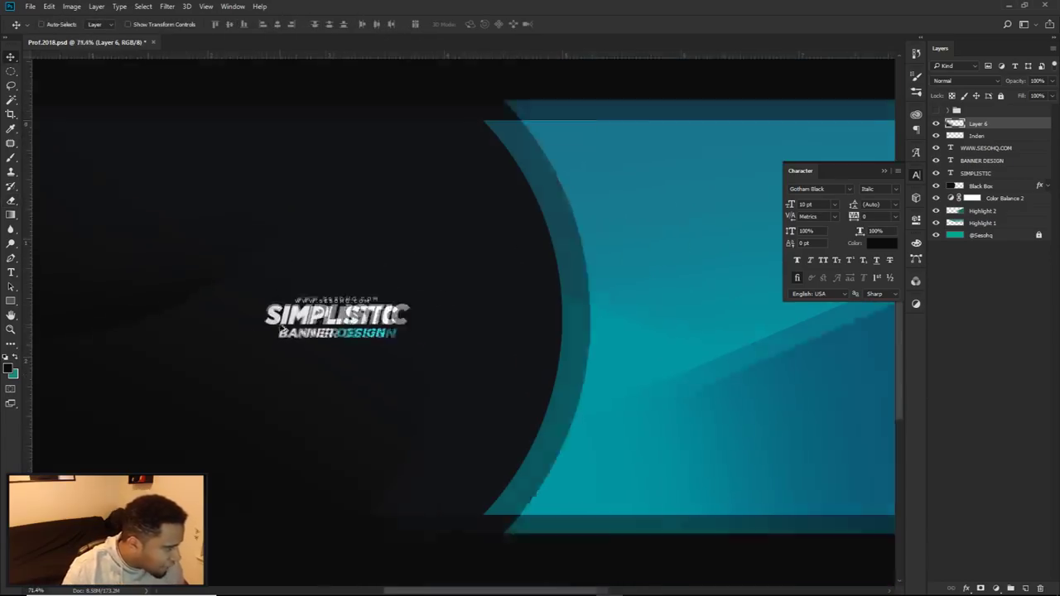
- Darken Layer 6 with Hue/Saturation by lowering the lightness to about -28, and compare the banner with and without it
key("ctrl+u")
left_click_drag(774, 507, 771, 510)
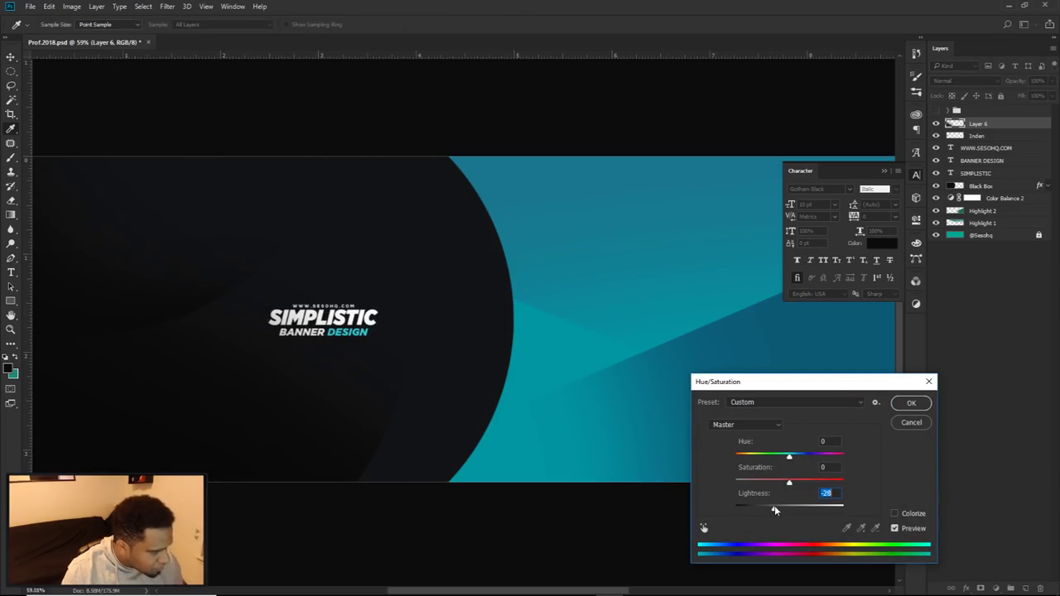
left_click(911, 402)
scroll(351, 383, "up", 2)
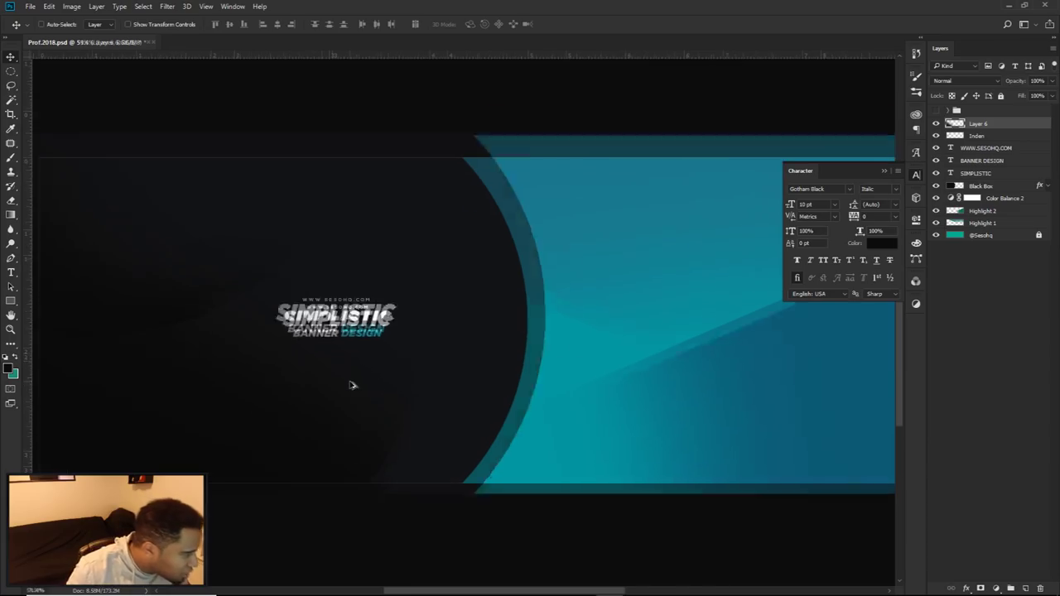
left_click(936, 125)
left_click(935, 124)
left_click(936, 124)
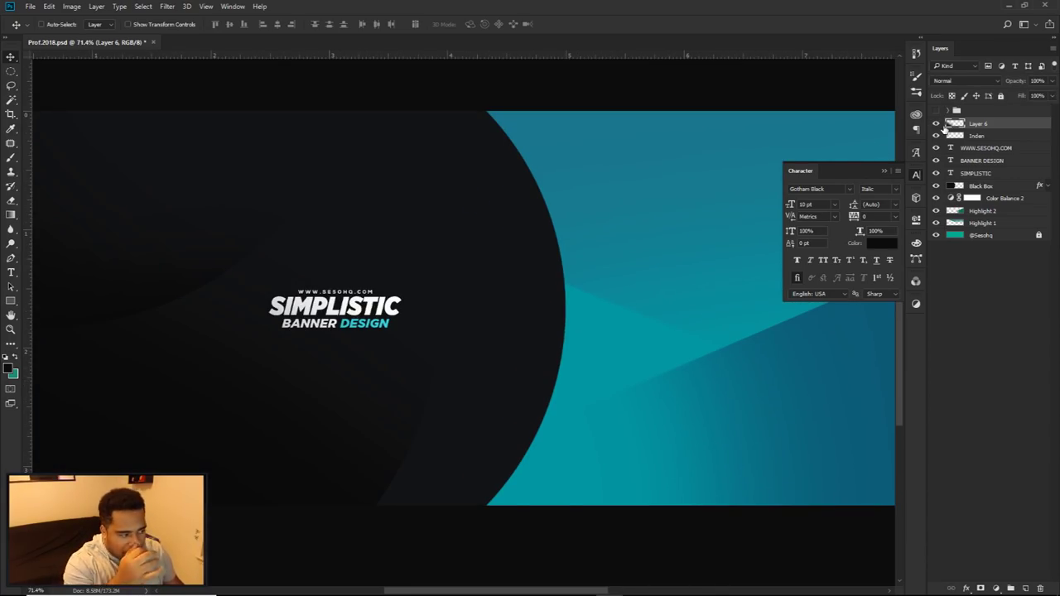
scroll(565, 335, "down", 3)
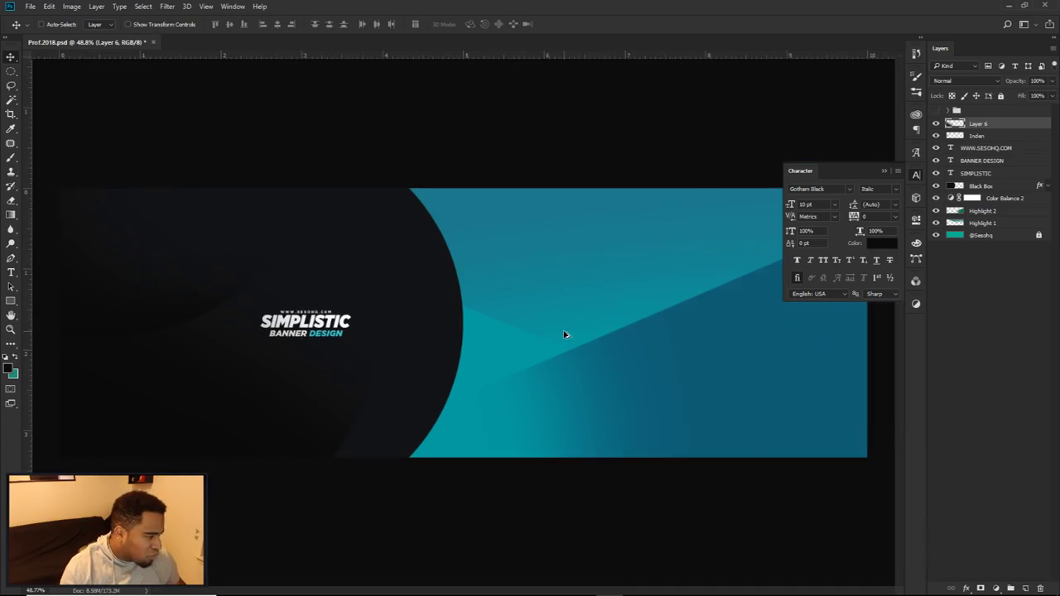
- Shift the three title text layers together toward the banner's left side, inside the dark shape, and close the character settings
left_click(984, 148)
left_click(982, 160, "shift")
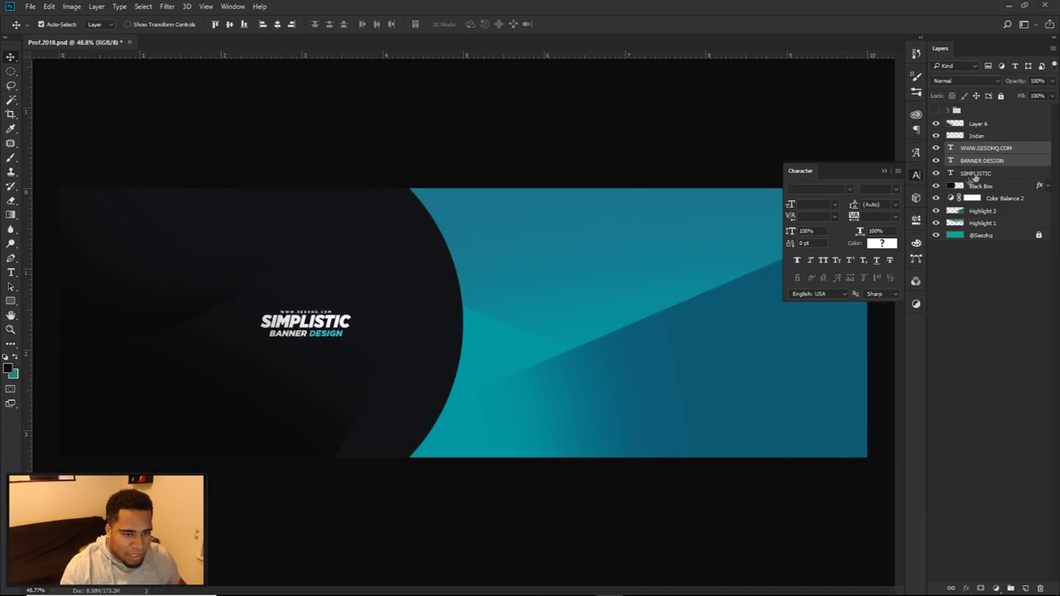
left_click(976, 173, "shift")
left_click_drag(594, 263, 488, 260)
left_click_drag(430, 293, 443, 291)
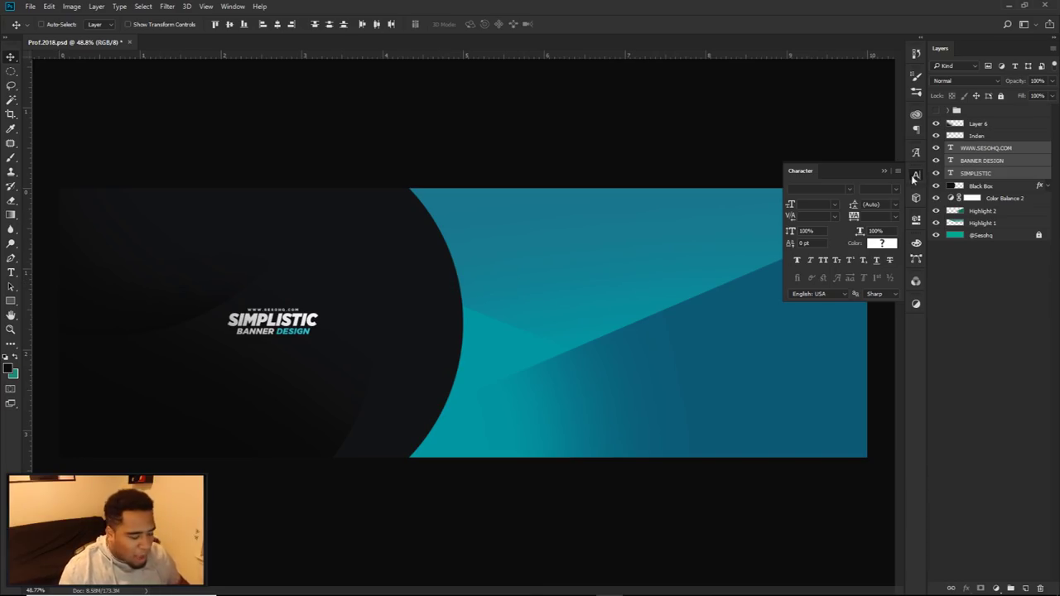
left_click(915, 176)
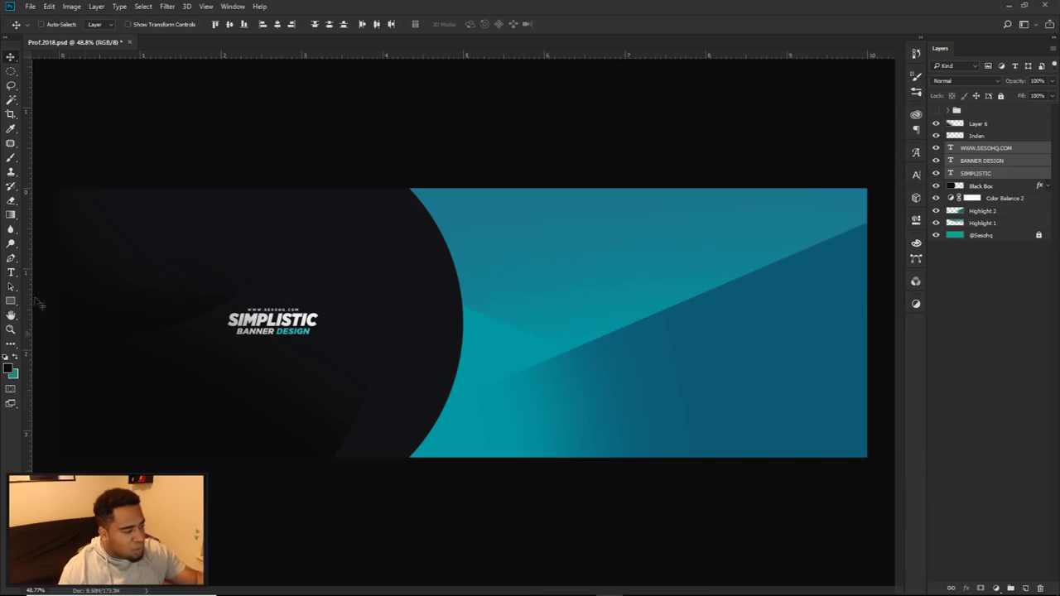
- Compare with the finished design and scale the three title text layers together to a slightly smaller size
left_click(936, 110)
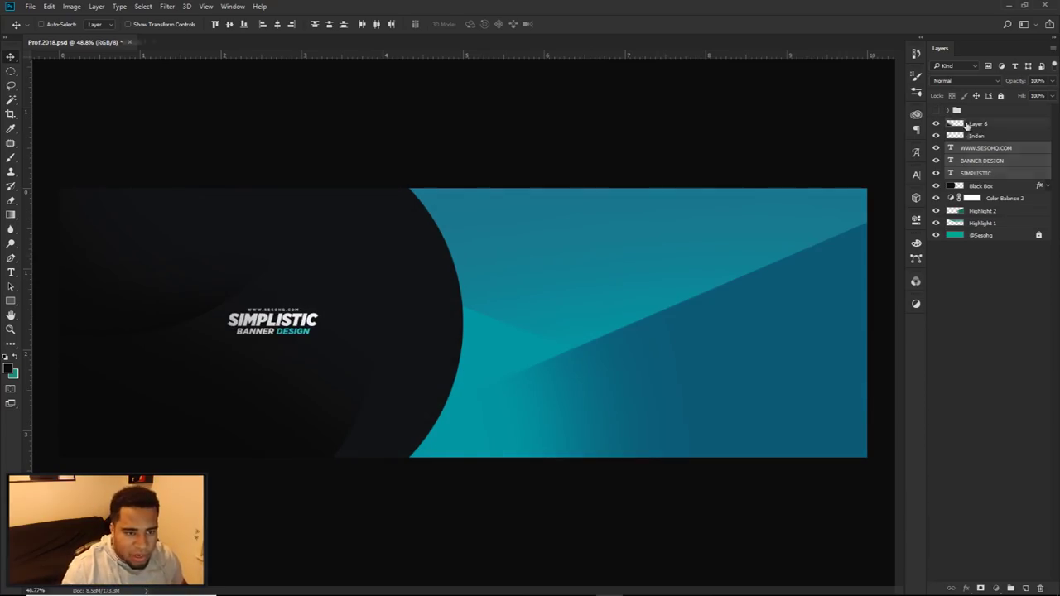
left_click(977, 123)
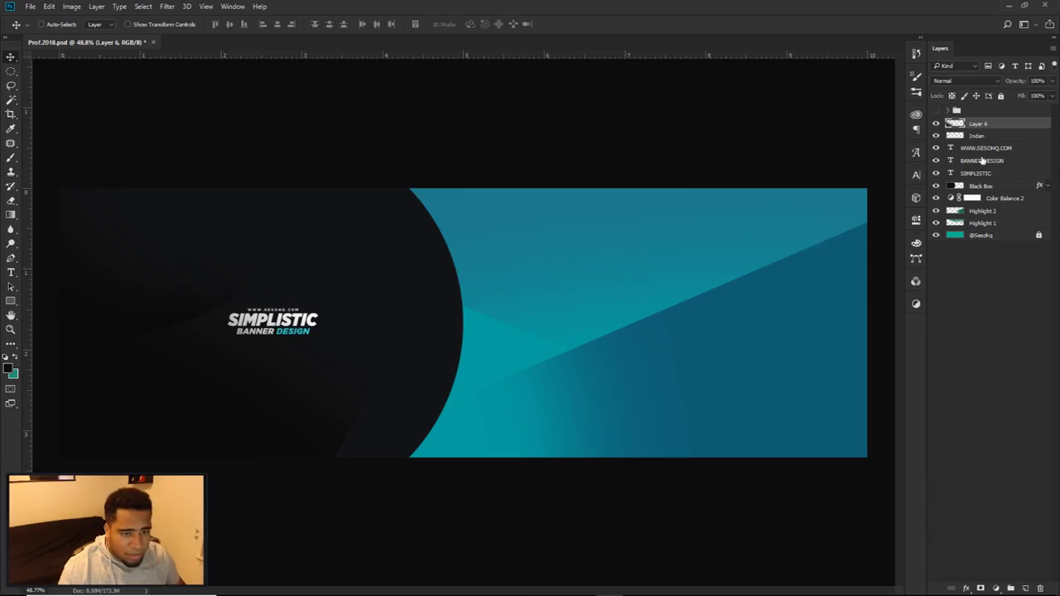
left_click(975, 148)
left_click(975, 173, "shift")
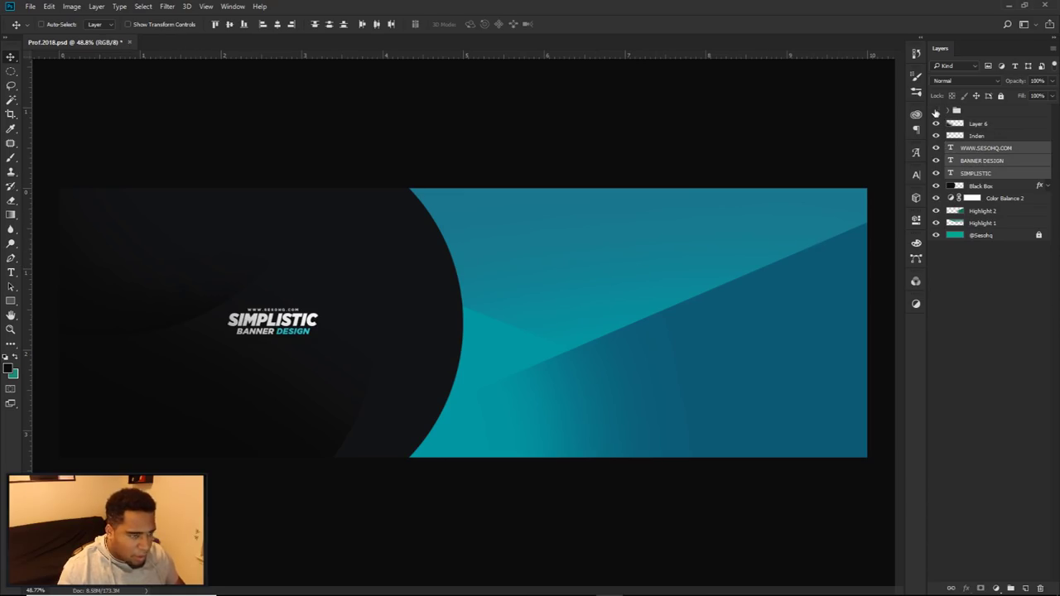
key("ctrl+t")
left_click_drag(321, 307, 313, 307)
key("Return")
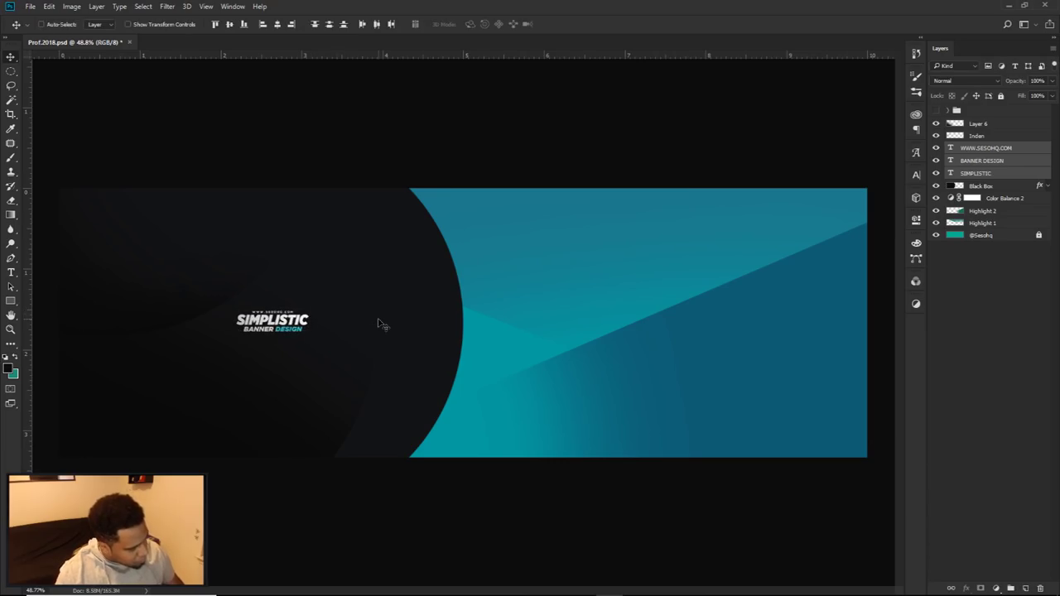
key("ctrl+t")
left_click_drag(312, 308, 316, 308)
key("Return")
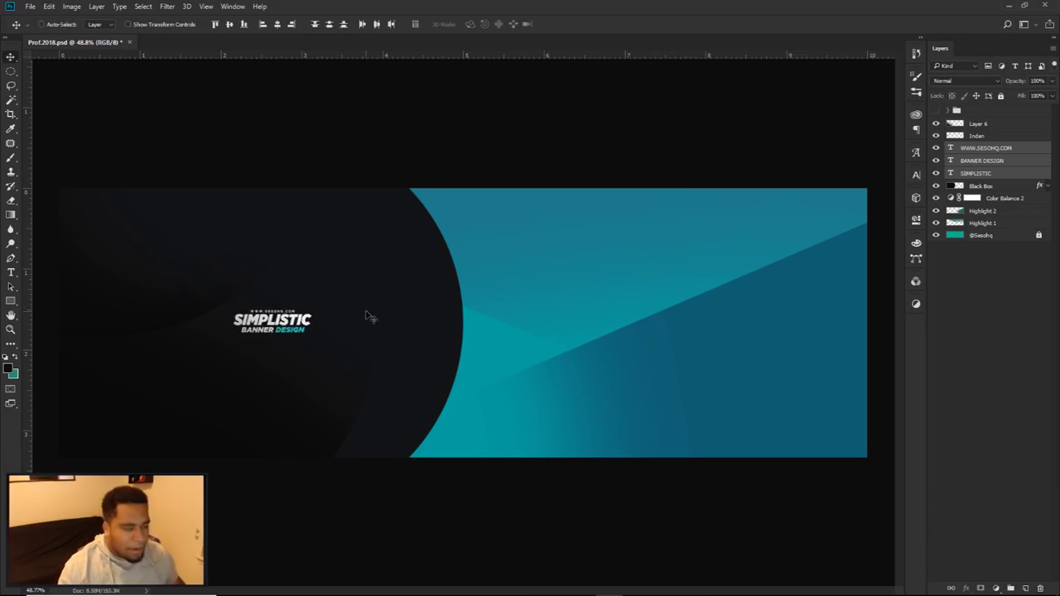
left_click(981, 124)
left_click(983, 124)
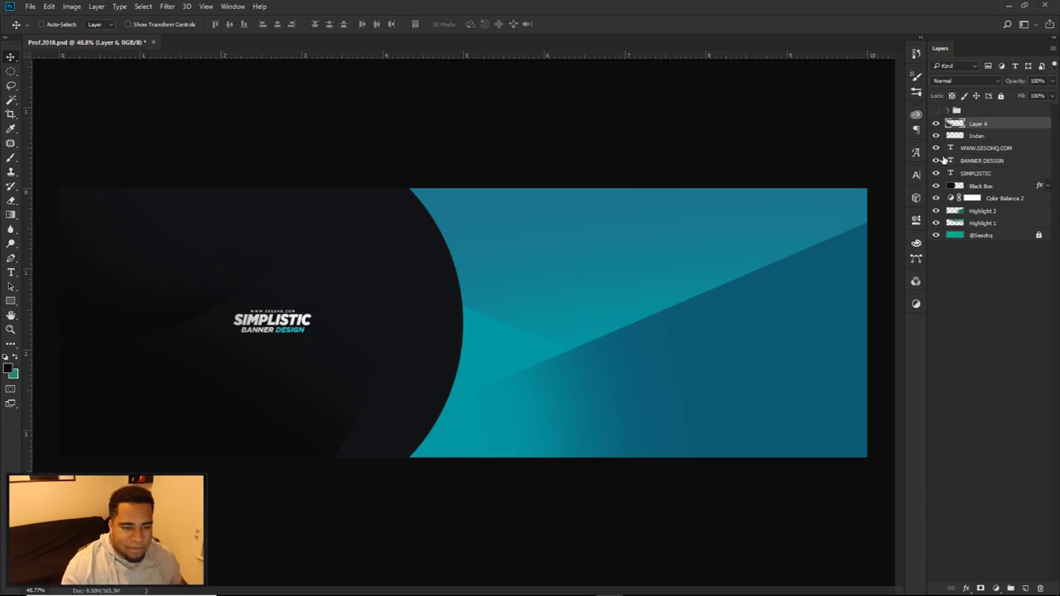
left_click_drag(936, 148, 936, 176)
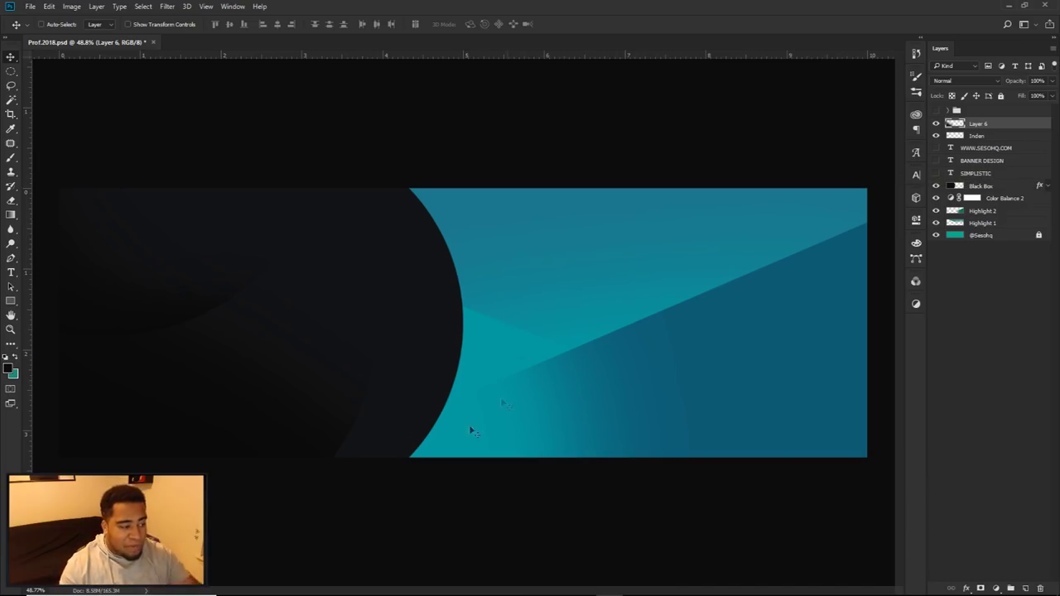
left_click(982, 236, "shift")
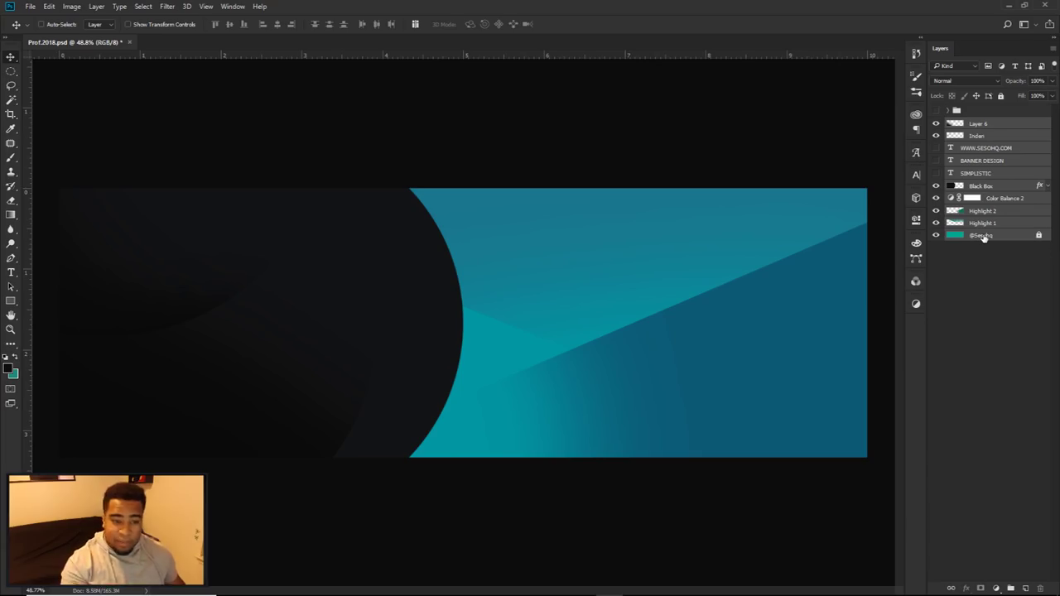
key("ctrl+j")
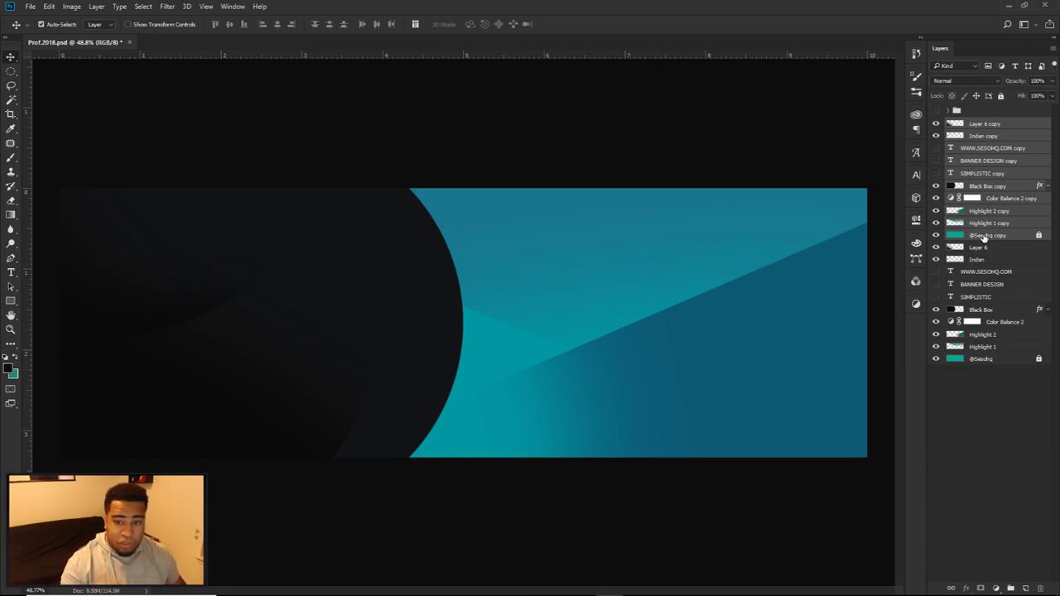
key("ctrl+e")
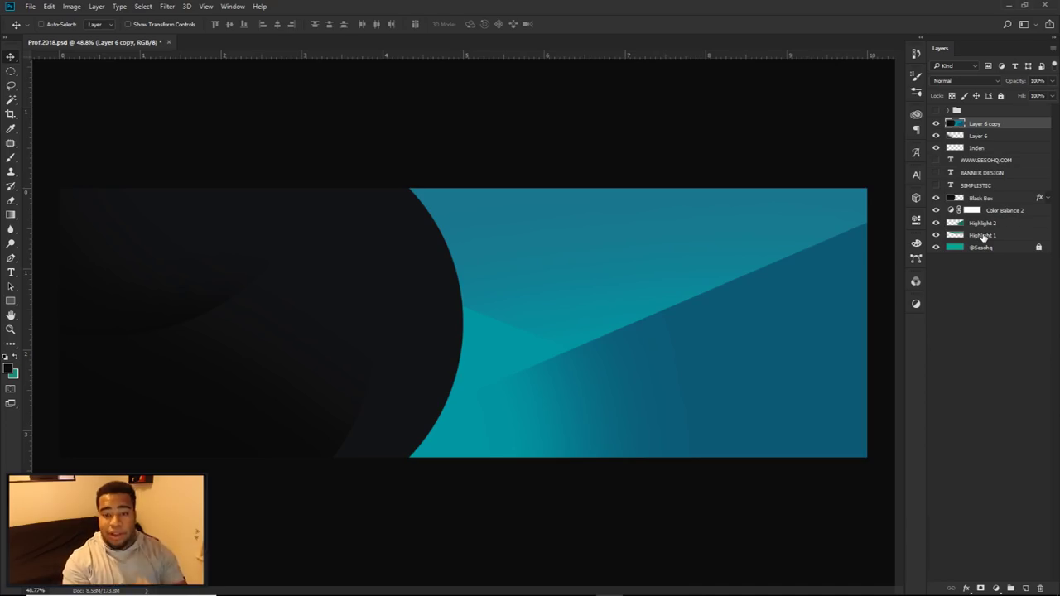
- Cut a large circle centered on the guide intersection from the merged copy into its own layer and delete the remaining copy
key("ctrl+semicolon")
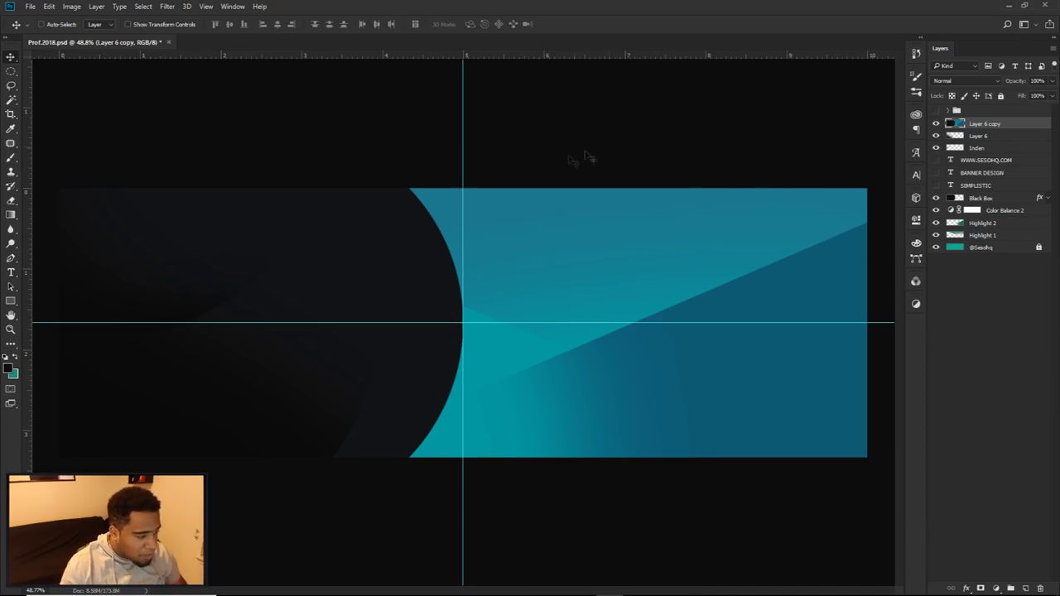
left_click(10, 71)
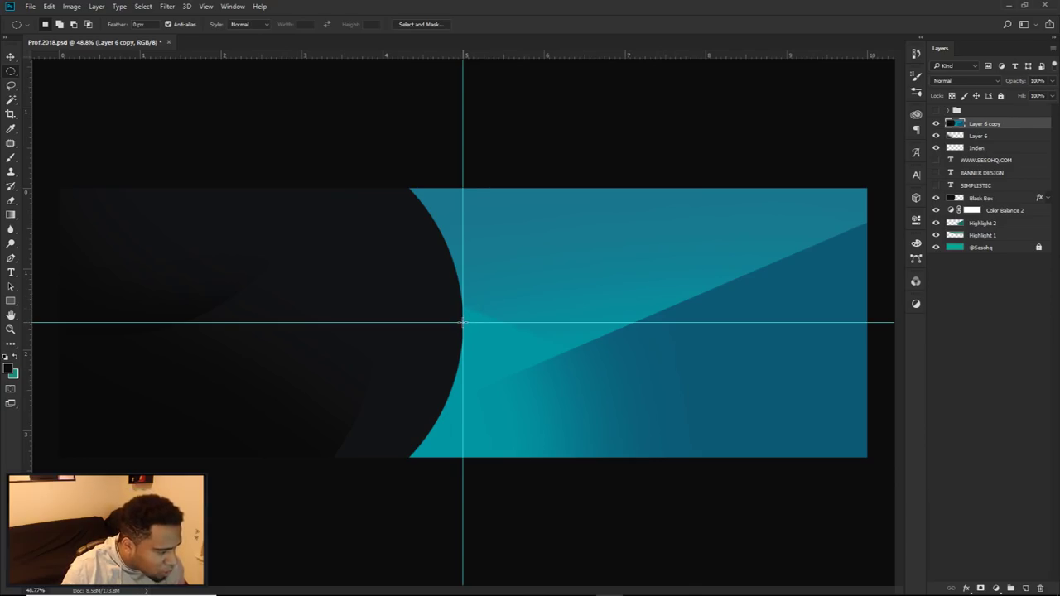
left_click_drag(463, 322, 603, 438)
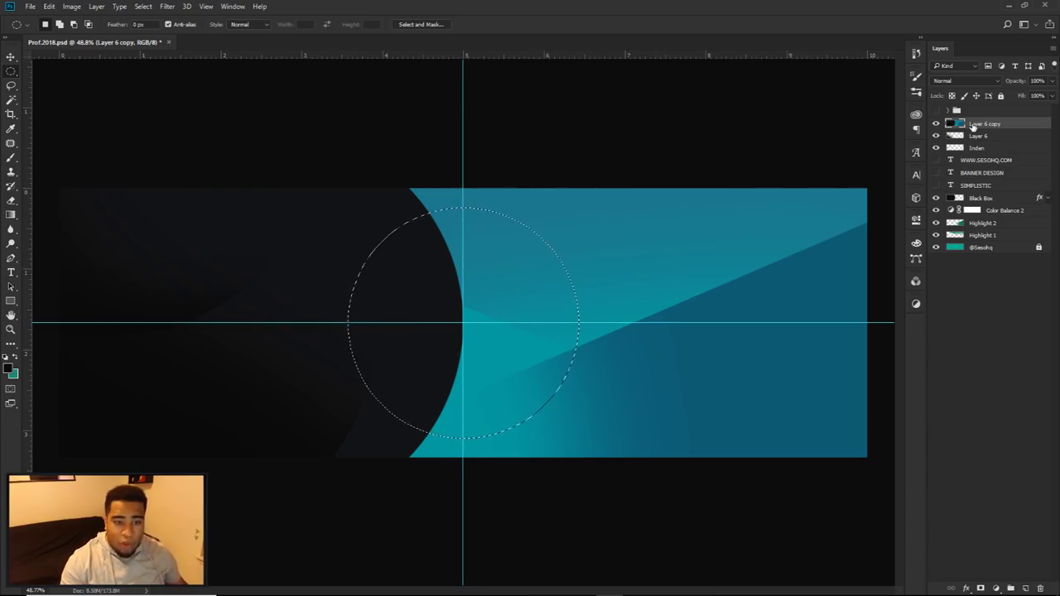
right_click(620, 249)
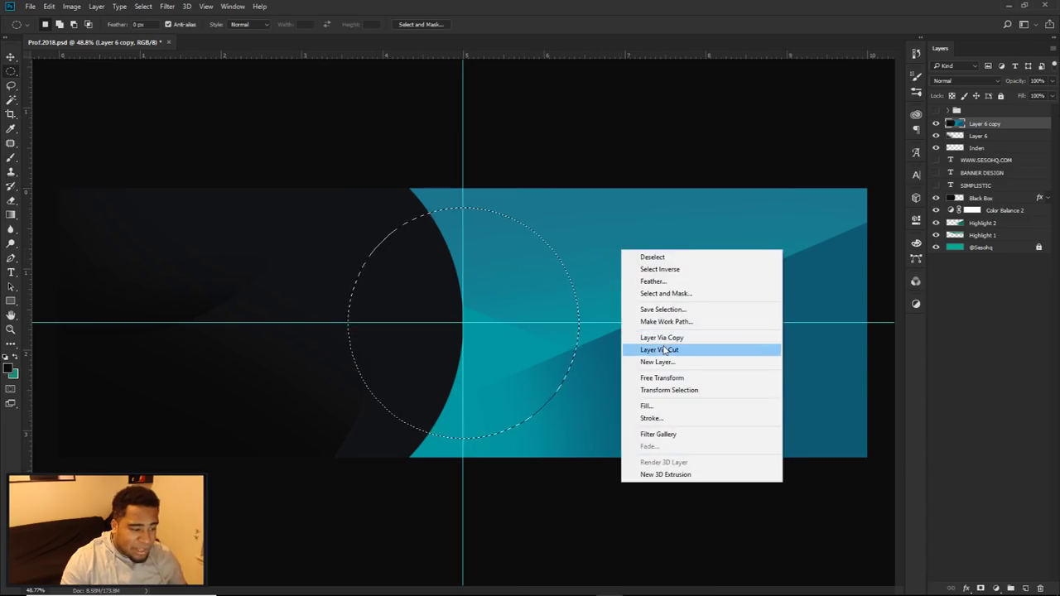
left_click(664, 350)
left_click(982, 136)
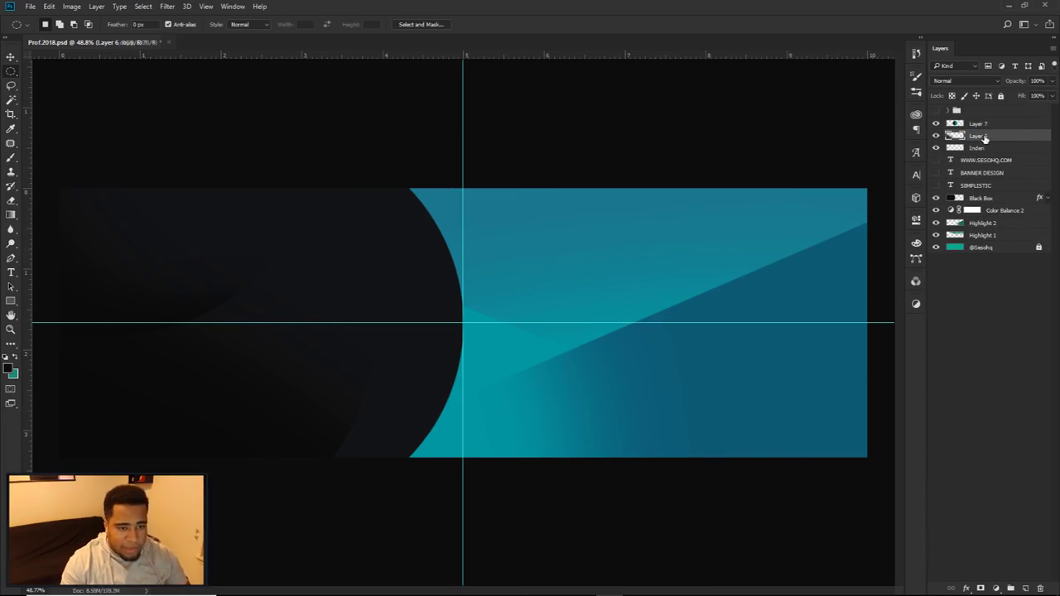
left_click(982, 125)
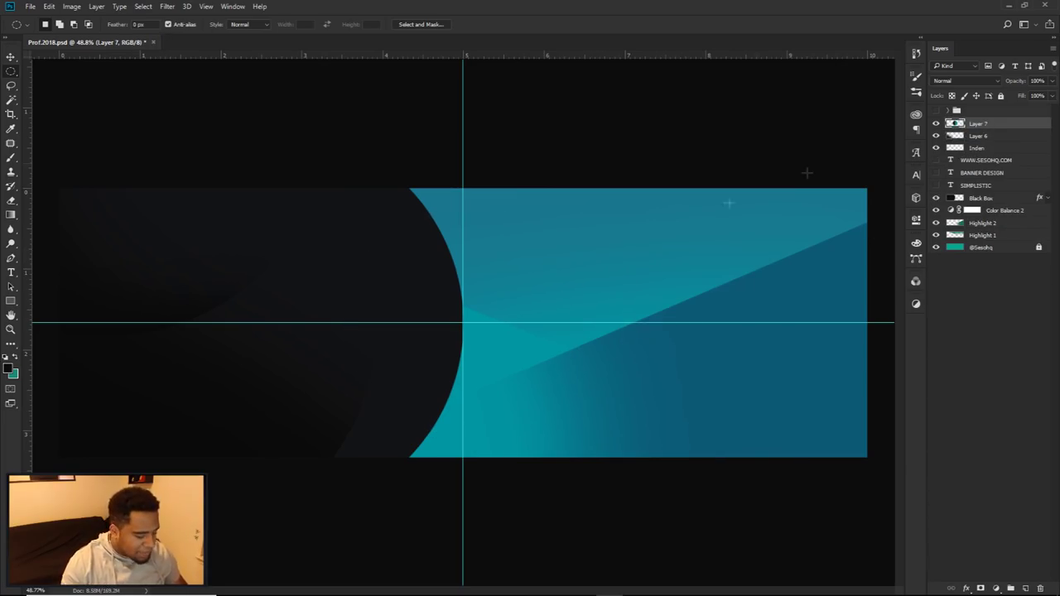
- Rename the cut-out circle layer as Left Circl and Layer 6 as Black shadaing
key("v")
double_click(976, 124)
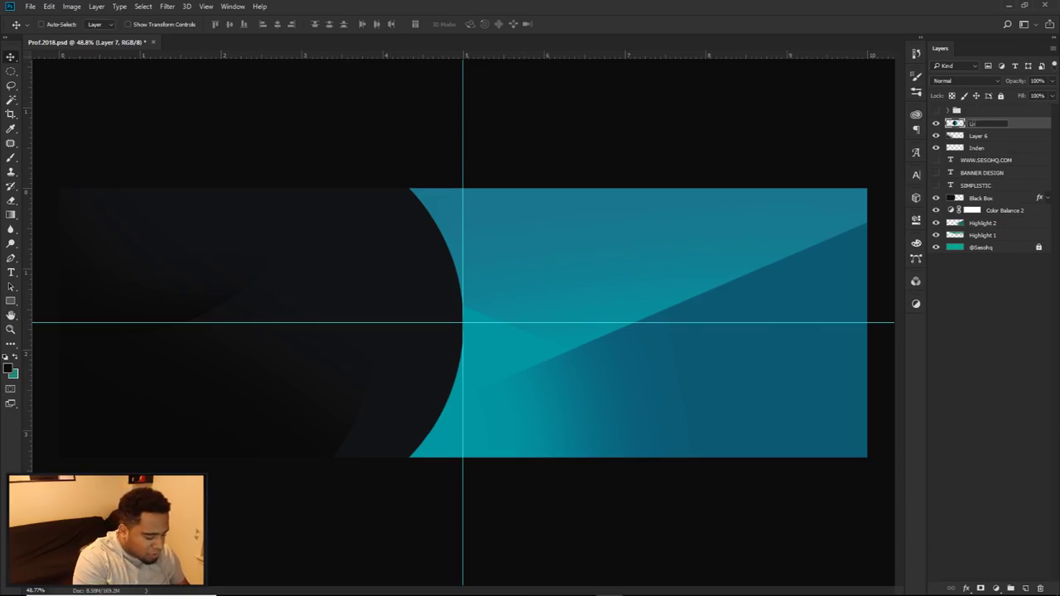
type("Left Circl")
key("Return")
double_click(977, 136)
type("B")
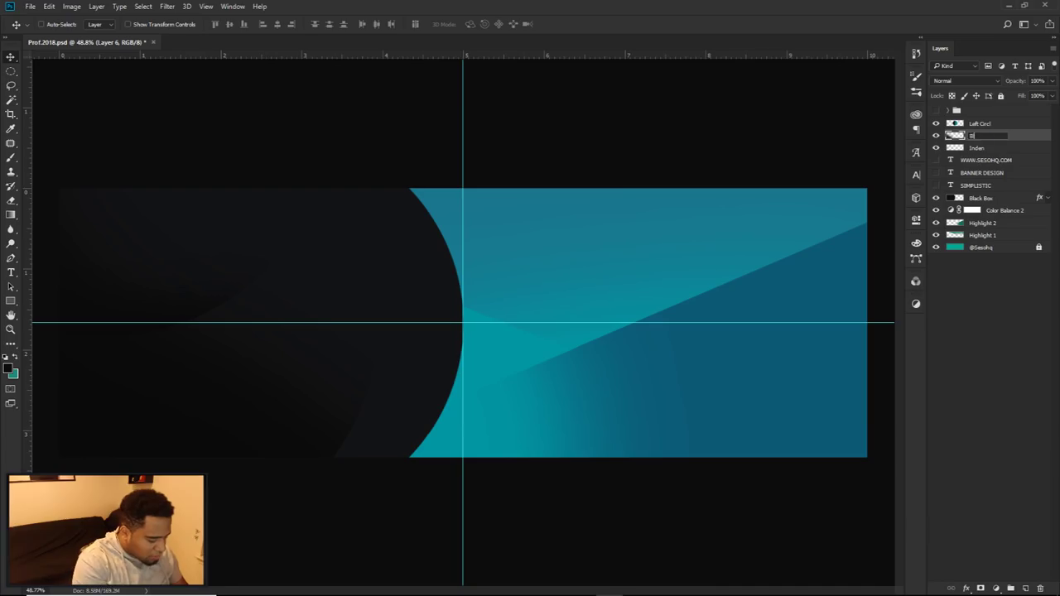
type("lack shadaing")
- Scale the Left Circl layer down and place it half over the banner's left edge, with the title text shown and guides hidden
left_click(980, 124)
left_click_drag(651, 344, 525, 364)
key("ctrl+t")
left_click_drag(407, 214, 349, 232)
key("Return")
left_click_drag(406, 256, 196, 255)
left_click_drag(936, 160, 936, 186)
key("ctrl+semicolon")
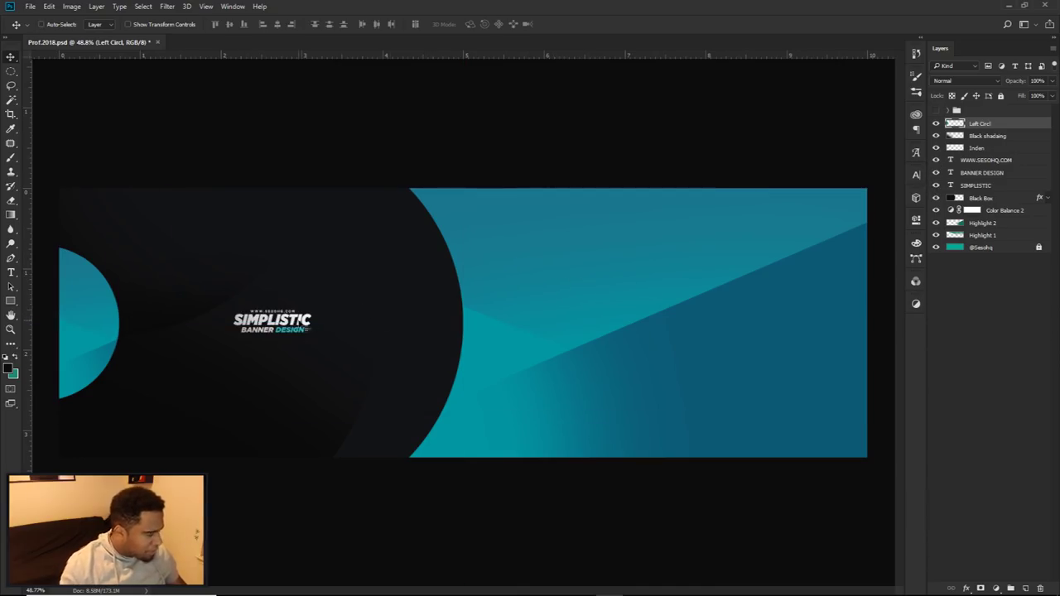
- Nudge the teal circle on the banner's left edge slightly to the right
key("ctrl+t")
left_click_drag(99, 291, 102, 293)
key("Return")
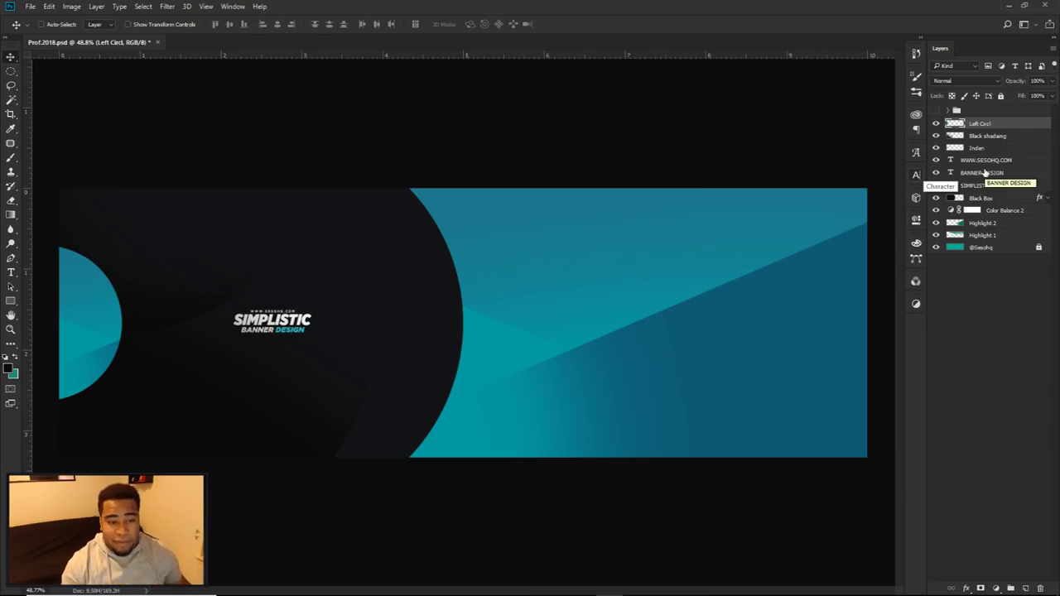
- Create a new layer above the Left Circl layer and activate the Brush tool
left_click(1025, 587)
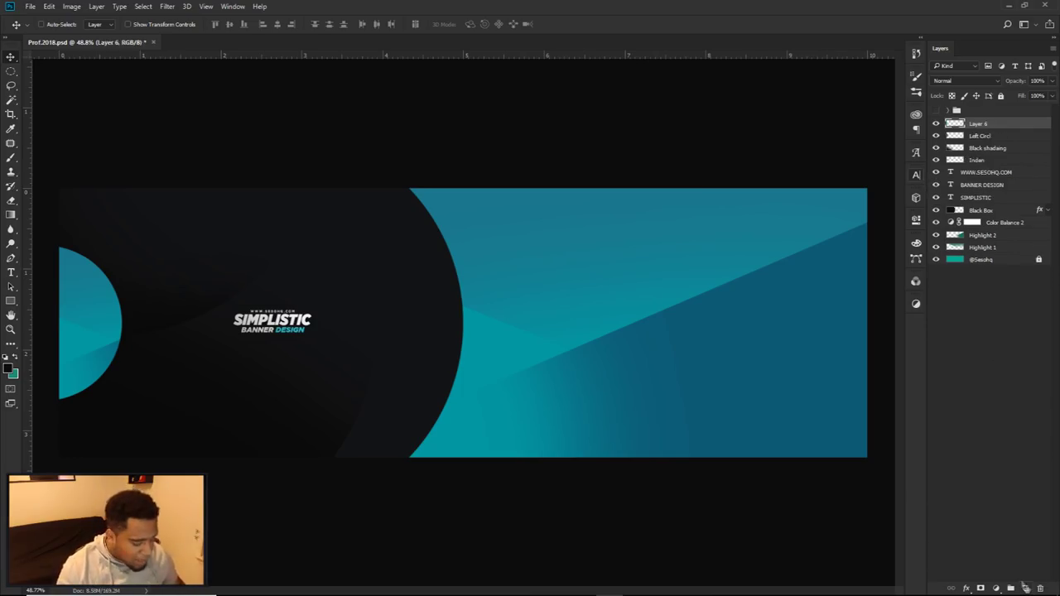
key("b")
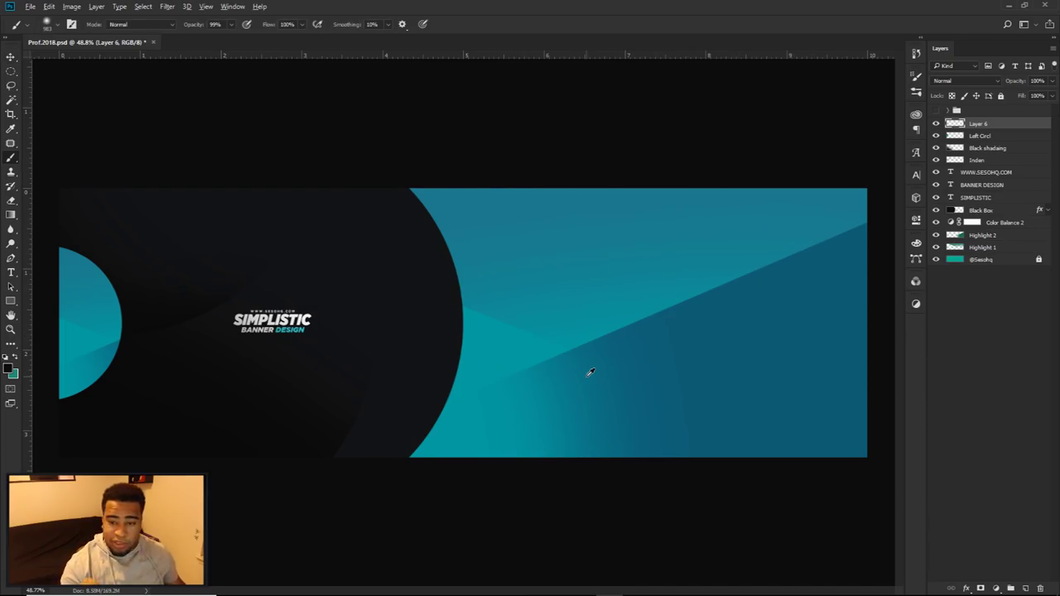
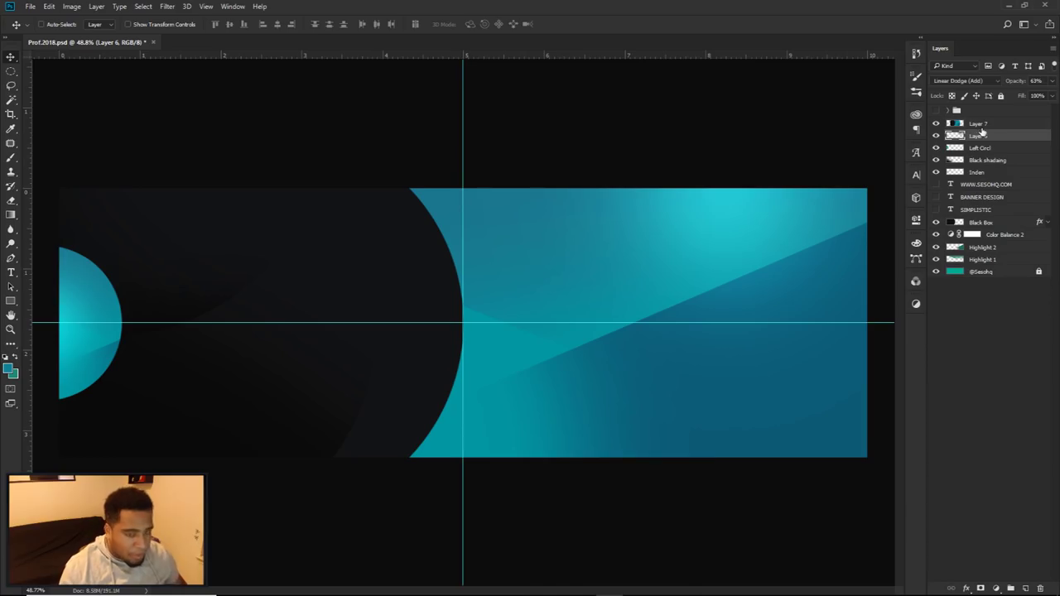
- Flip the large cut-out circle on Layer 7 horizontally and hide the guides
key("ctrl+t")
right_click(573, 284)
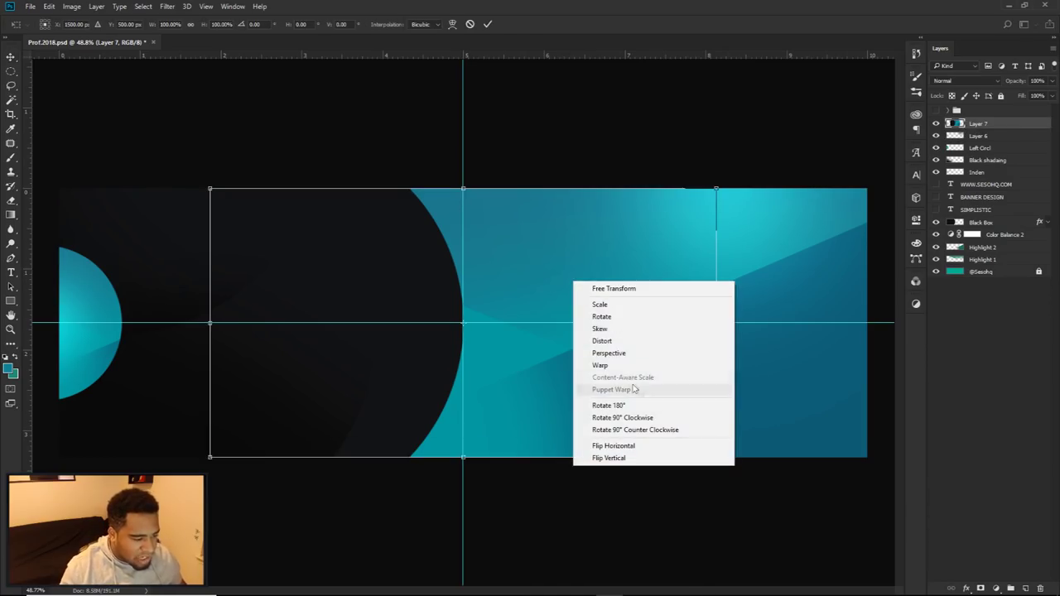
left_click(617, 444)
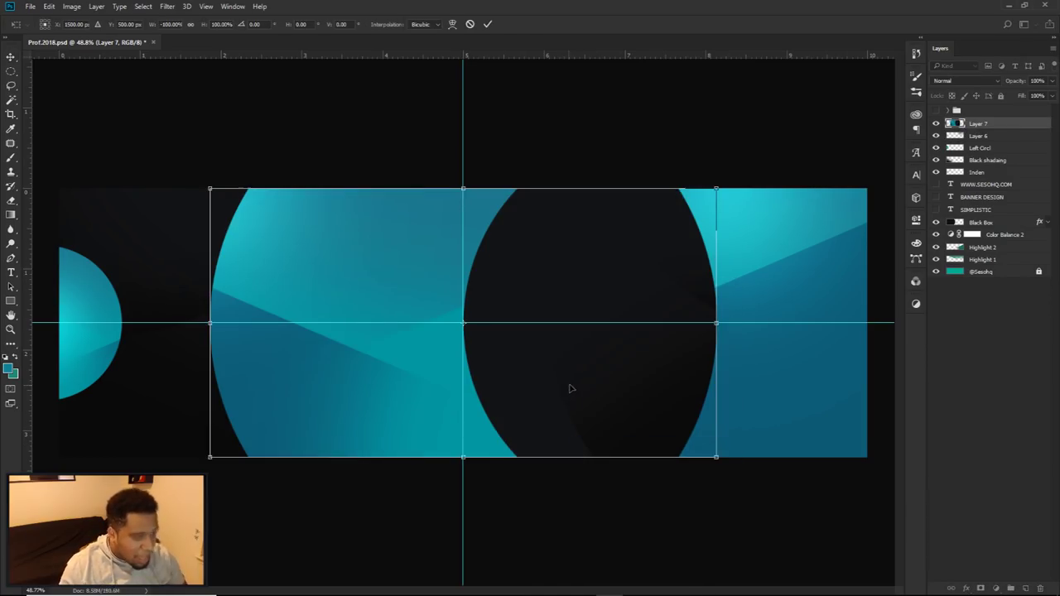
key("Return")
key("ctrl+h")
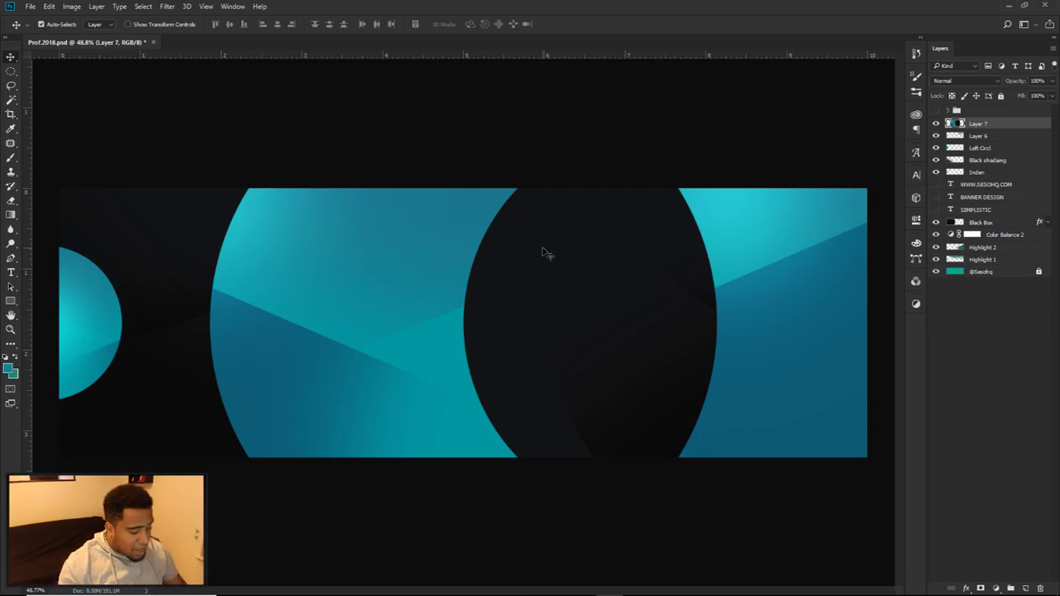
- Flip the Layer 7 circle vertically and horizontally in one transformation
key("ctrl+t")
right_click(545, 250)
left_click(607, 426)
right_click(595, 367)
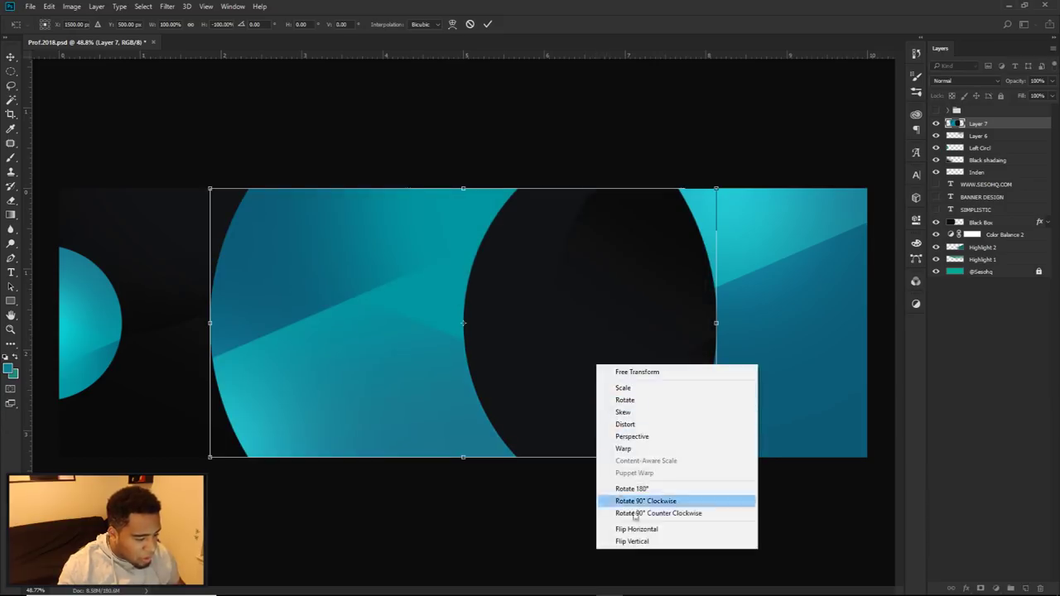
left_click(612, 531)
key("Return")
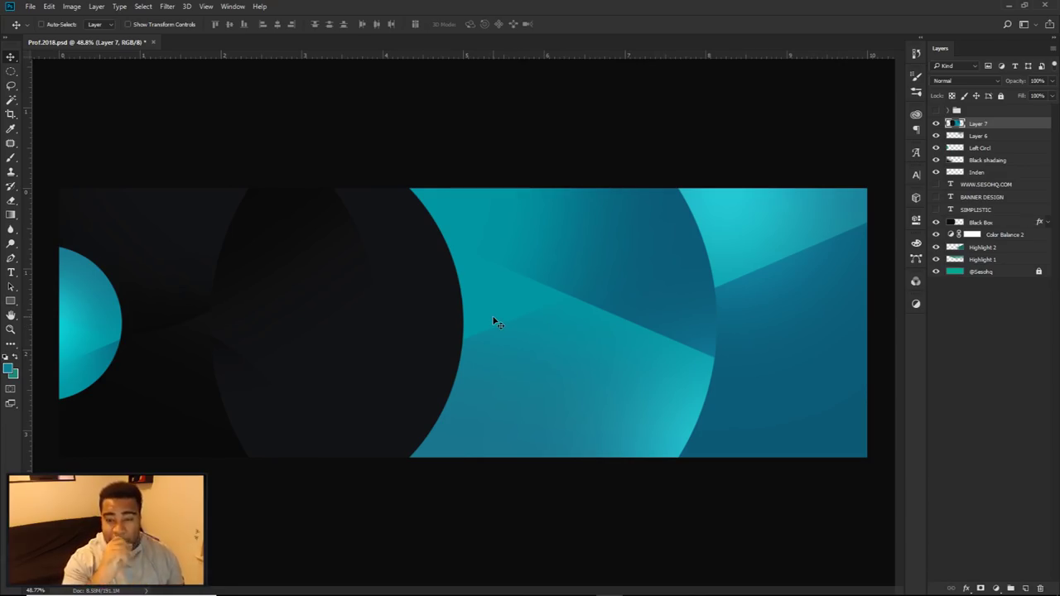
- Delete the Layer 7 circle and show the three title text layers
key("Delete")
left_click_drag(935, 172, 936, 197)
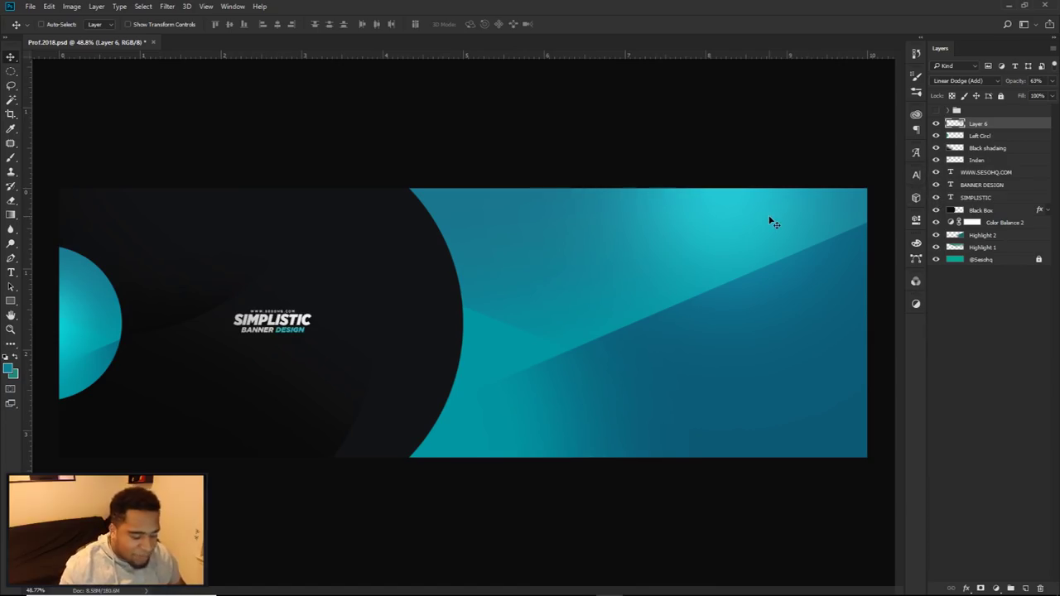
left_click(983, 260, "shift")
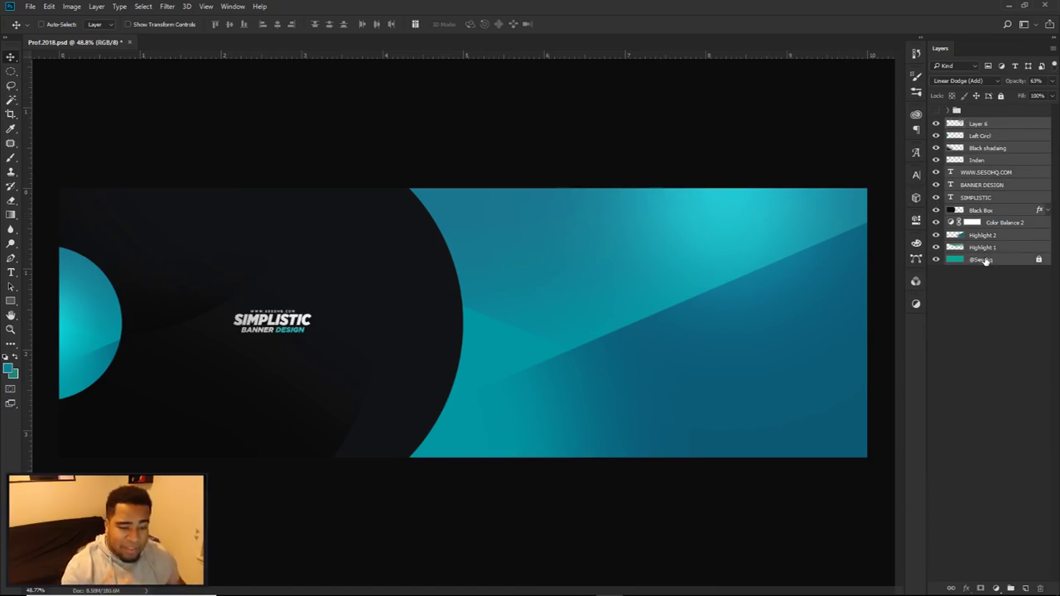
key("ctrl+j")
key("ctrl+e")
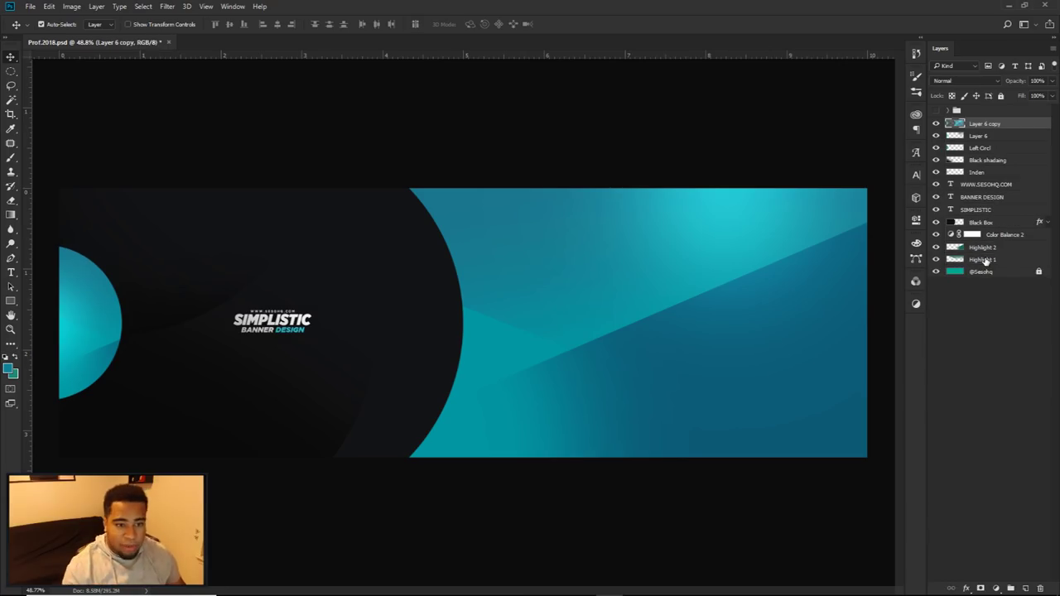
- Apply Add Noise to the merged copy with an amount of 2% and uniform distribution
left_click(168, 7)
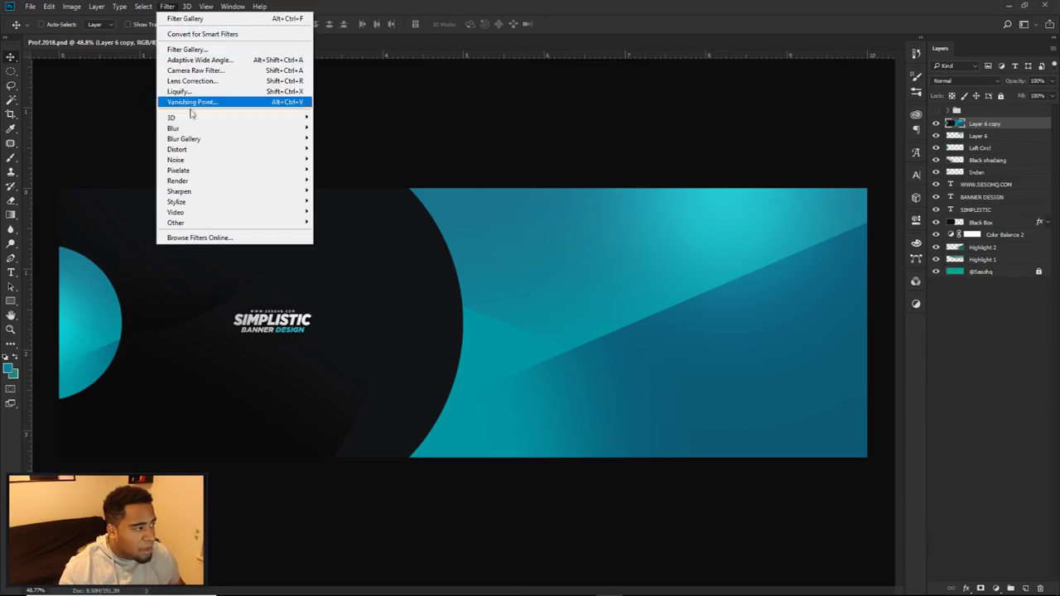
mouse_move(178, 159)
left_click(342, 158)
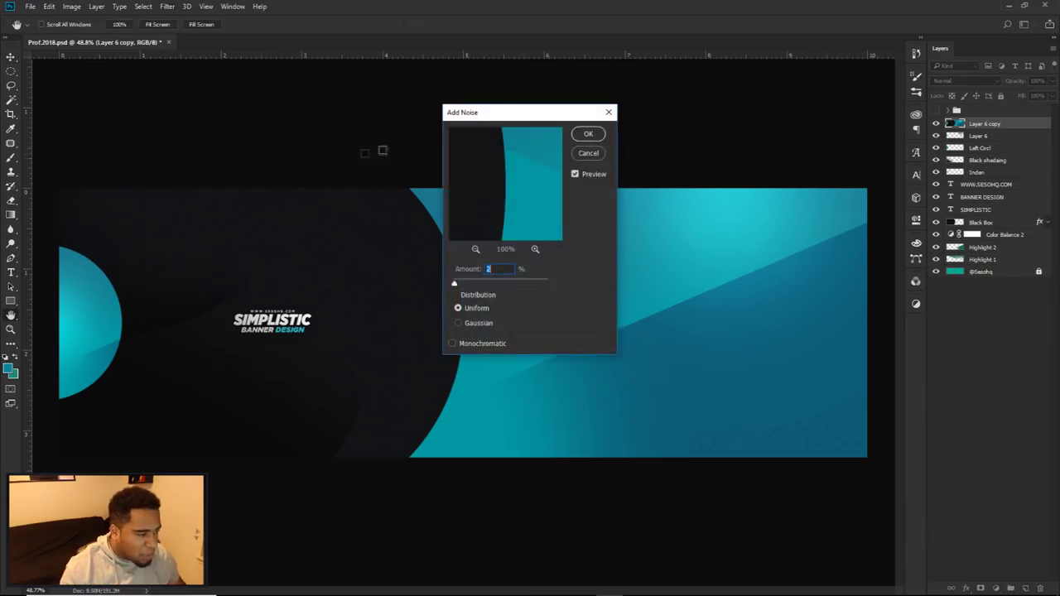
left_click(588, 135)
scroll(523, 269, "up", 3)
scroll(523, 269, "up", 2)
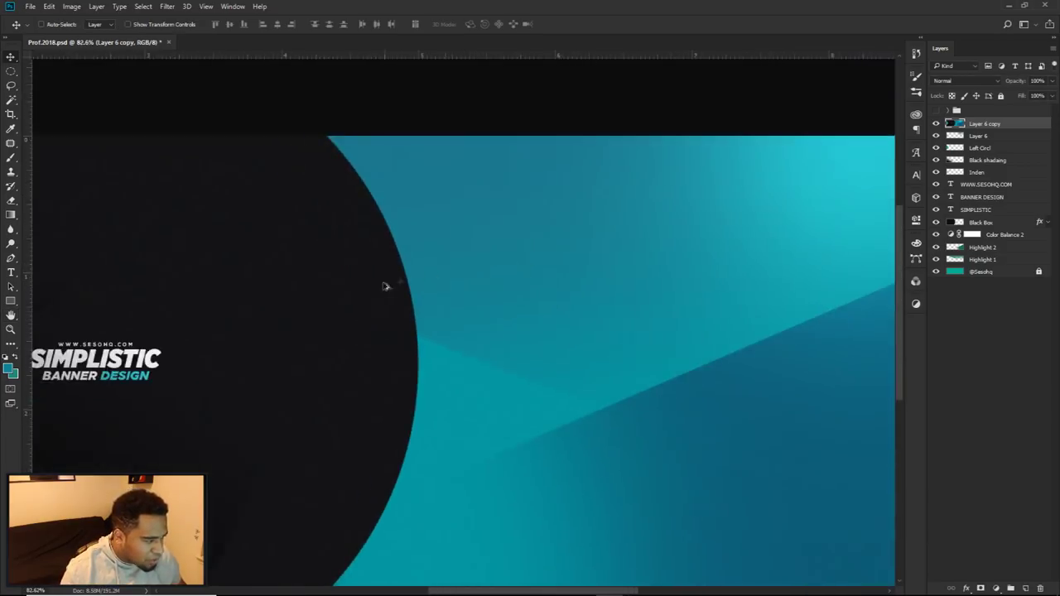
scroll(310, 317, "down", 4)
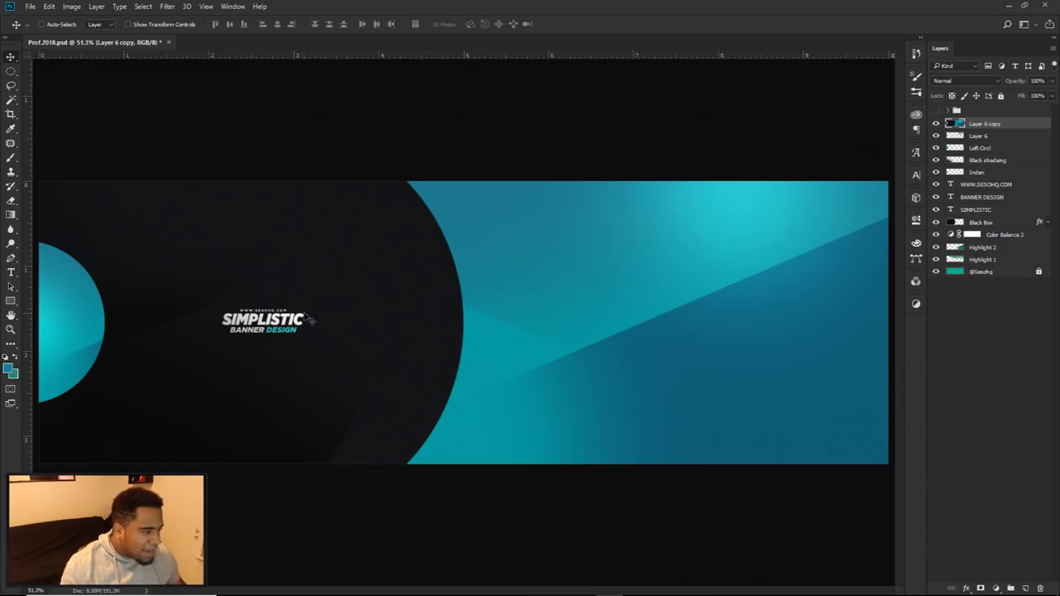
scroll(308, 319, "down", 2)
scroll(308, 318, "up", 2)
scroll(308, 319, "down", 1)
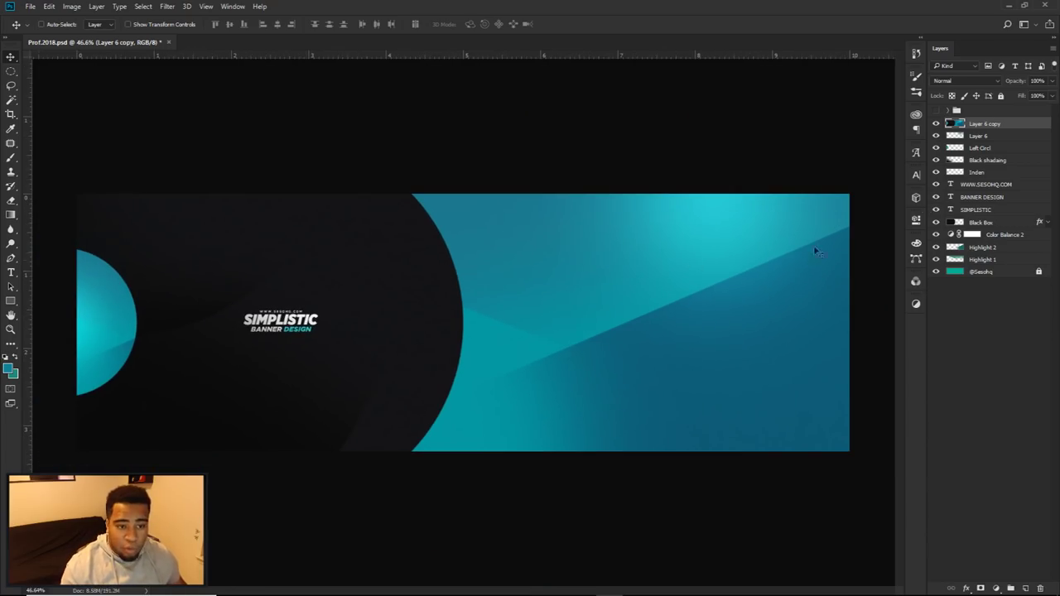
- Duplicate every banner layer including the noisy Layer 6 copy and merge the duplicates into a new top layer
left_click(975, 273, "shift")
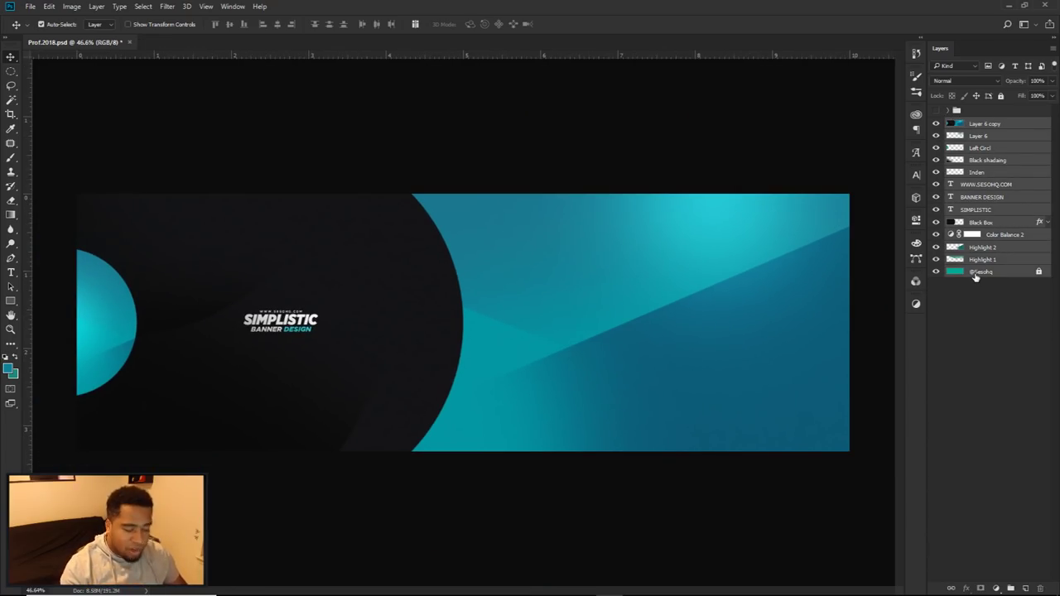
key("ctrl+j")
key("ctrl+e")
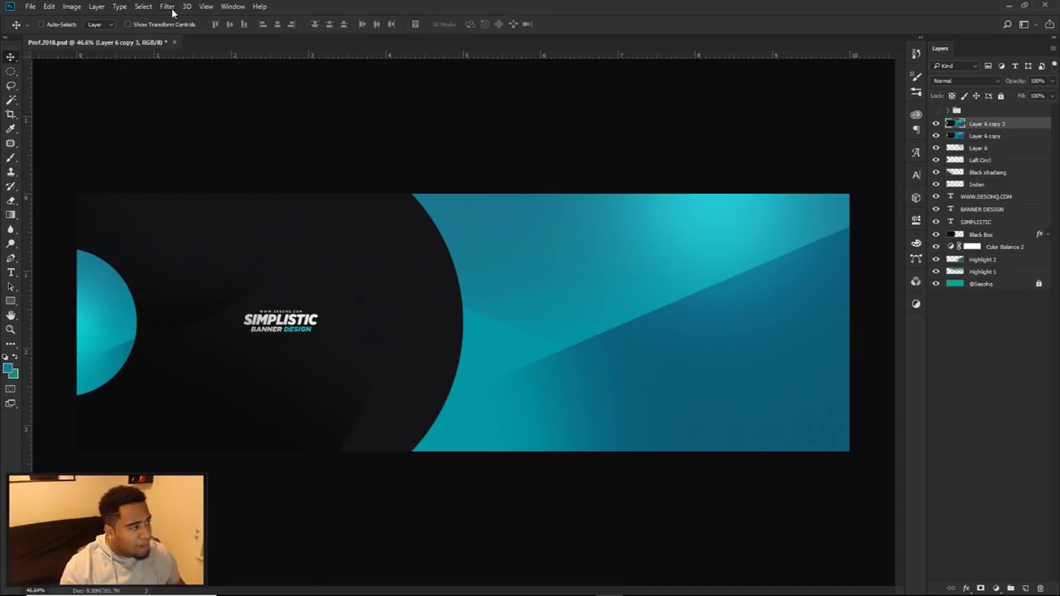
- Apply the Paint Daubs filter to the new merged layer with brush size 1, sharpness 1 and the Simple brush type
left_click(169, 6)
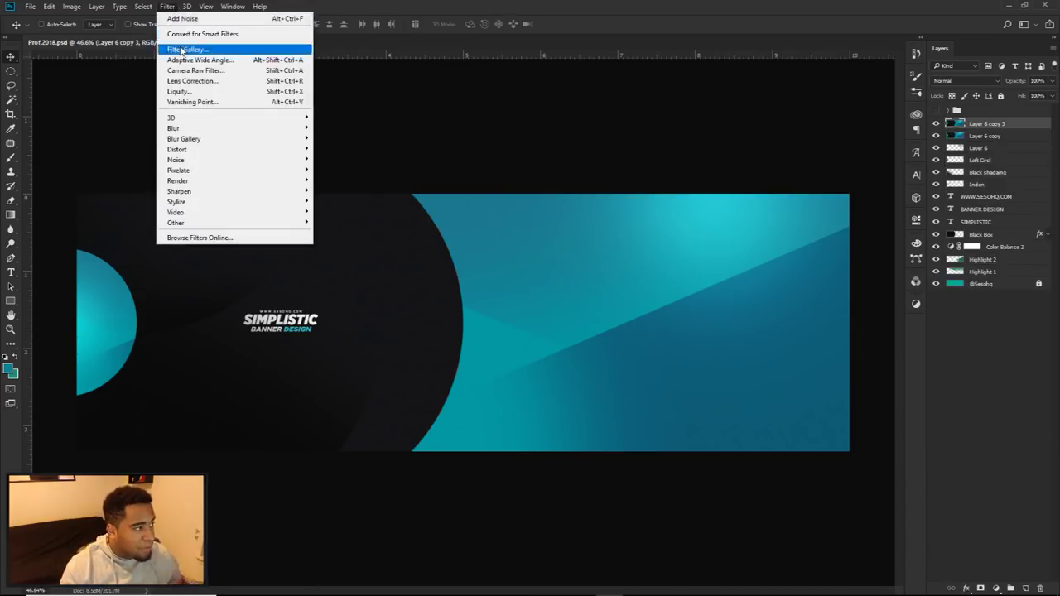
left_click(217, 49)
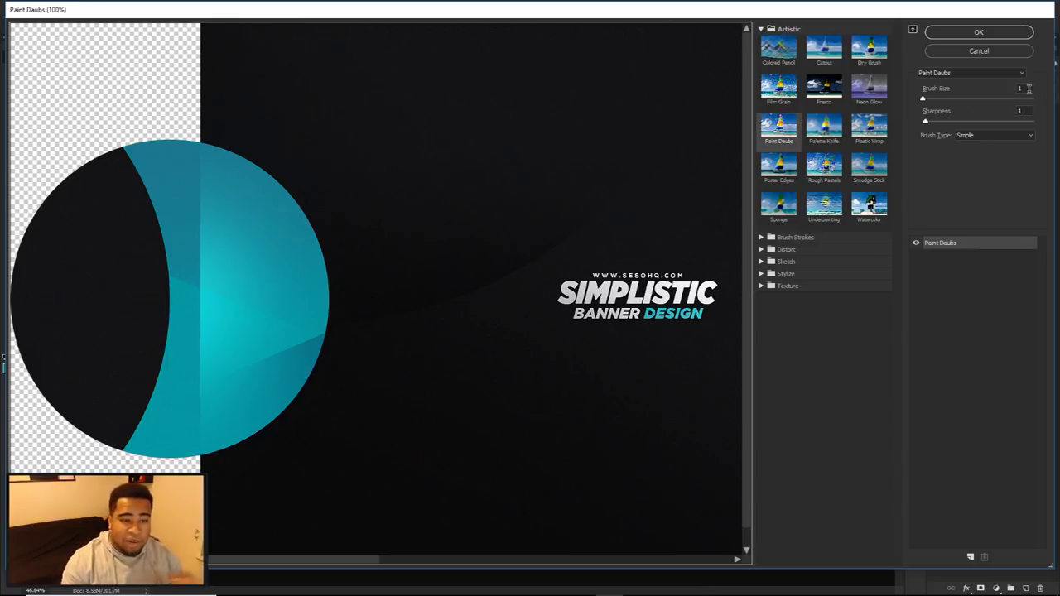
left_click(979, 34)
left_click_drag(408, 270, 350, 295)
scroll(352, 301, "down", 4)
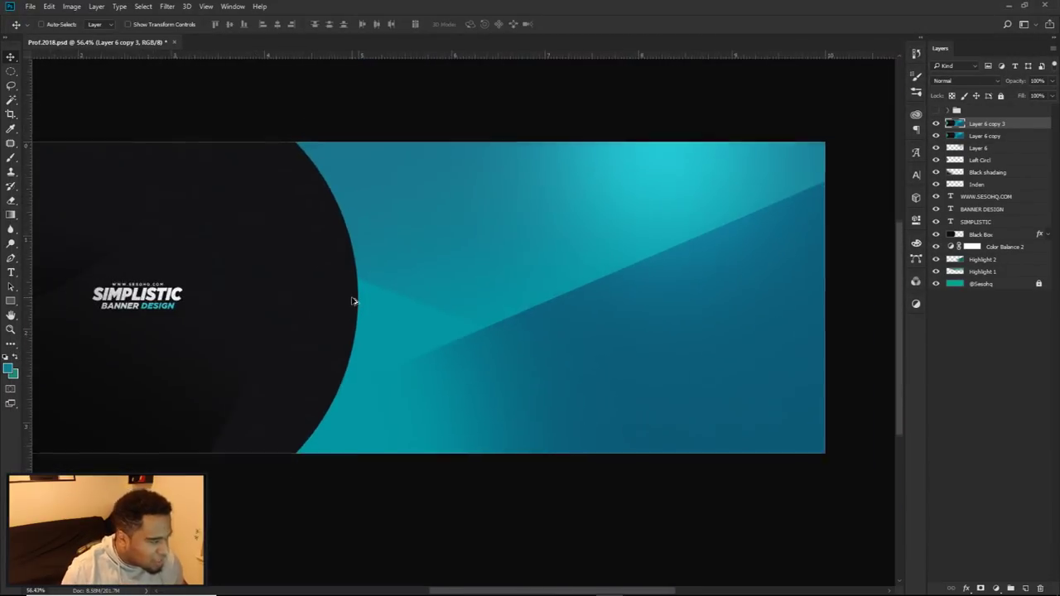
scroll(352, 301, "down", 1)
scroll(353, 301, "down", 1)
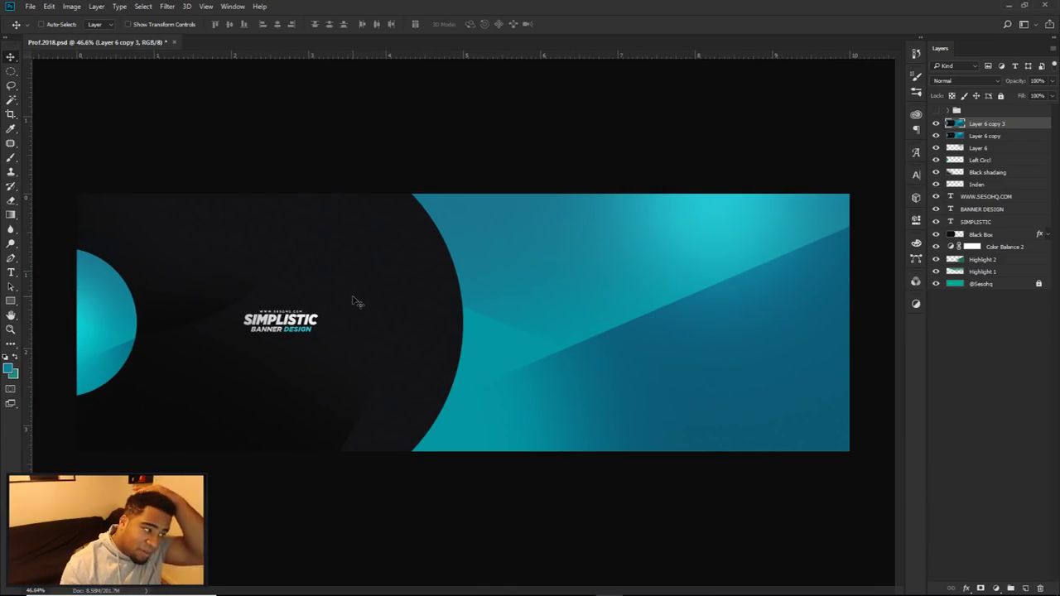
- Hide the merged layers Layer 6 copy 3 and Layer 6 copy
left_click(935, 111)
left_click(936, 110)
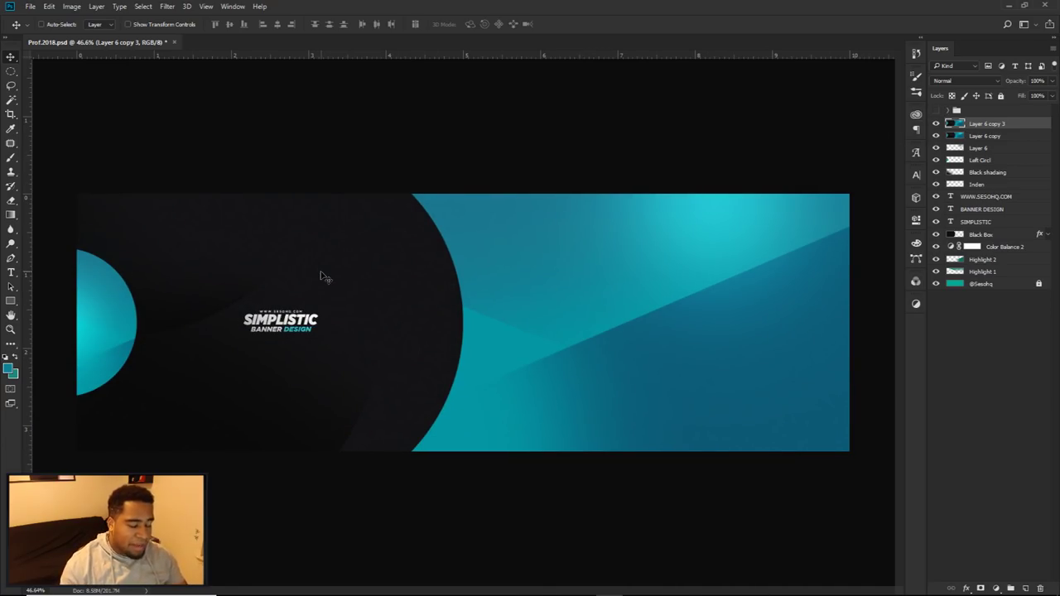
left_click(936, 124)
left_click(935, 136)
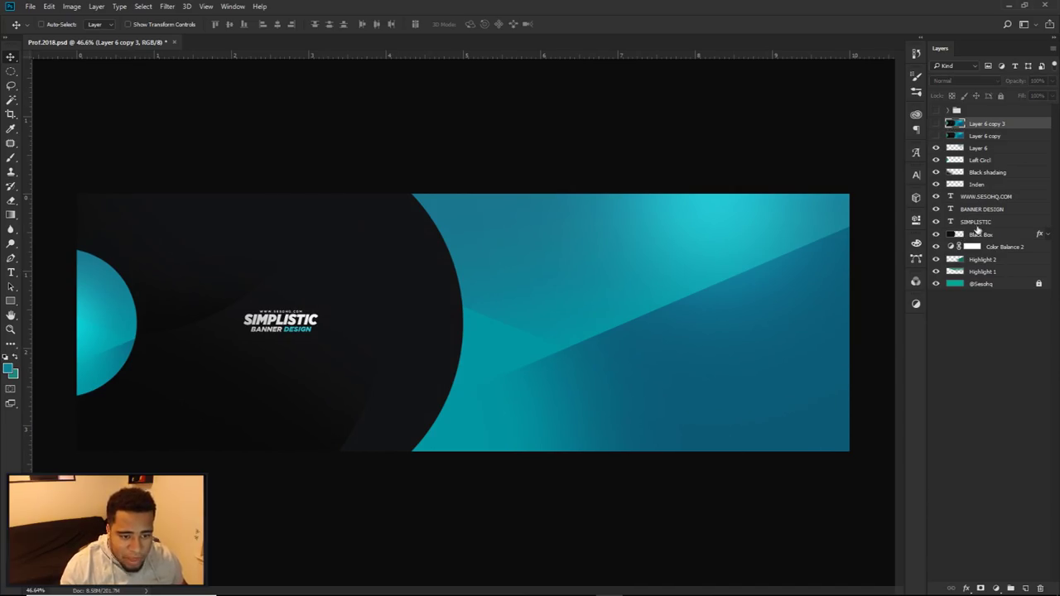
- Place the cloudy pier photo above the Black Box layer, enlarge it slightly and position it over the dark rounded area
left_click(980, 234)
left_click(935, 235)
left_click(936, 234)
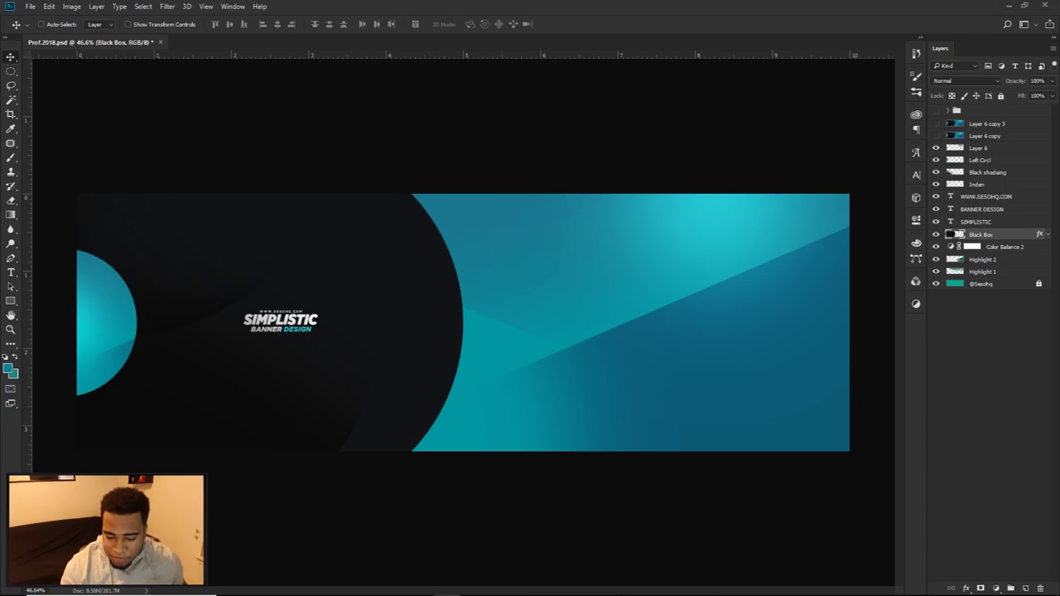
mouse_move(374, 593)
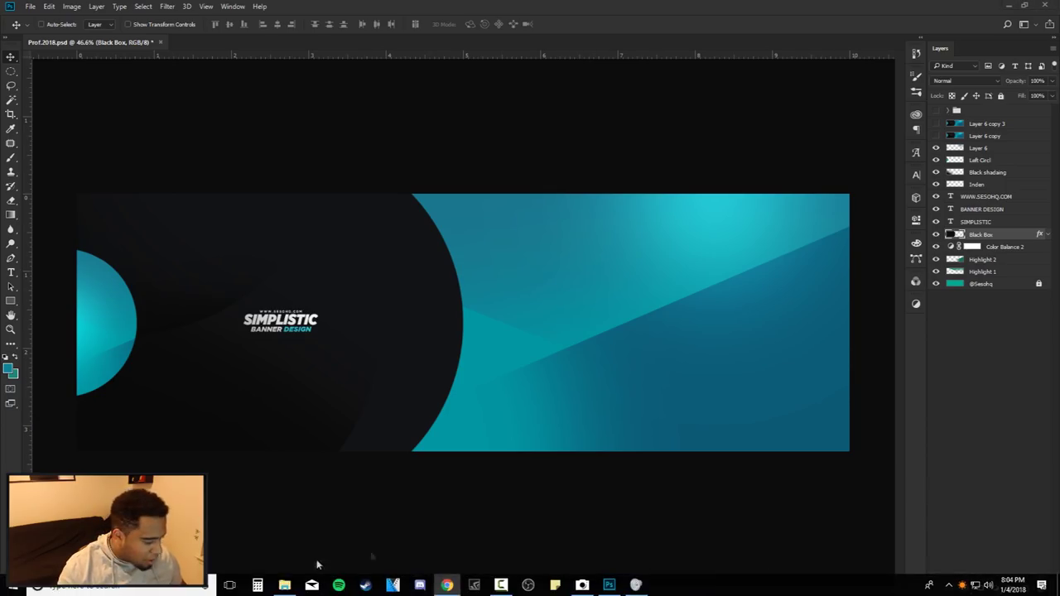
left_click_drag(1036, 289, 404, 323)
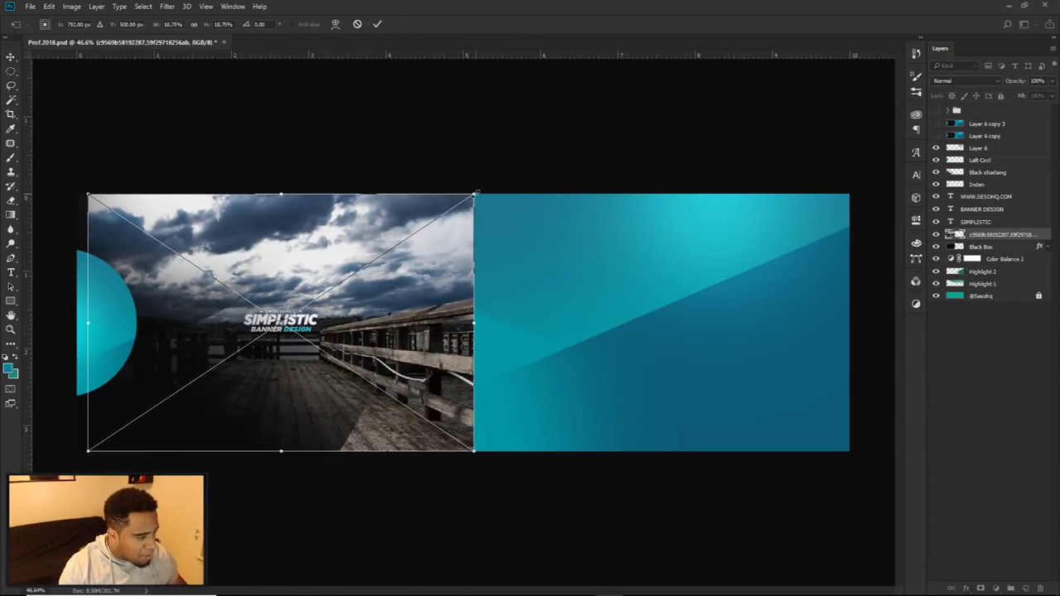
left_click_drag(473, 195, 514, 168)
key("Return")
left_click_drag(453, 287, 441, 291)
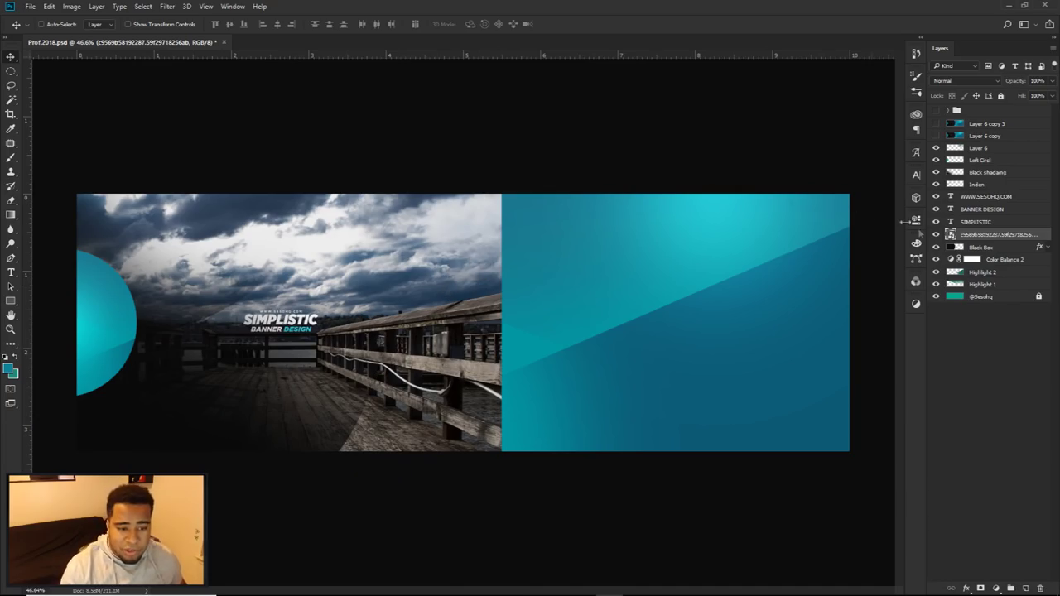
- Clip the pier photo to the Black Box layer and rasterize the Black Box layer style
right_click(970, 236)
left_click(871, 322)
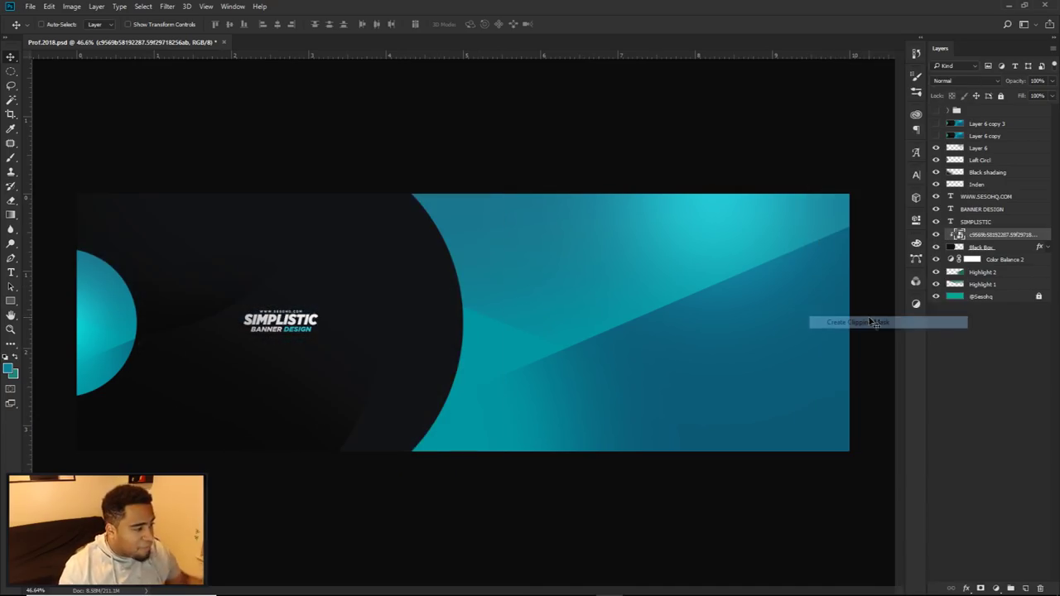
left_click(1048, 248)
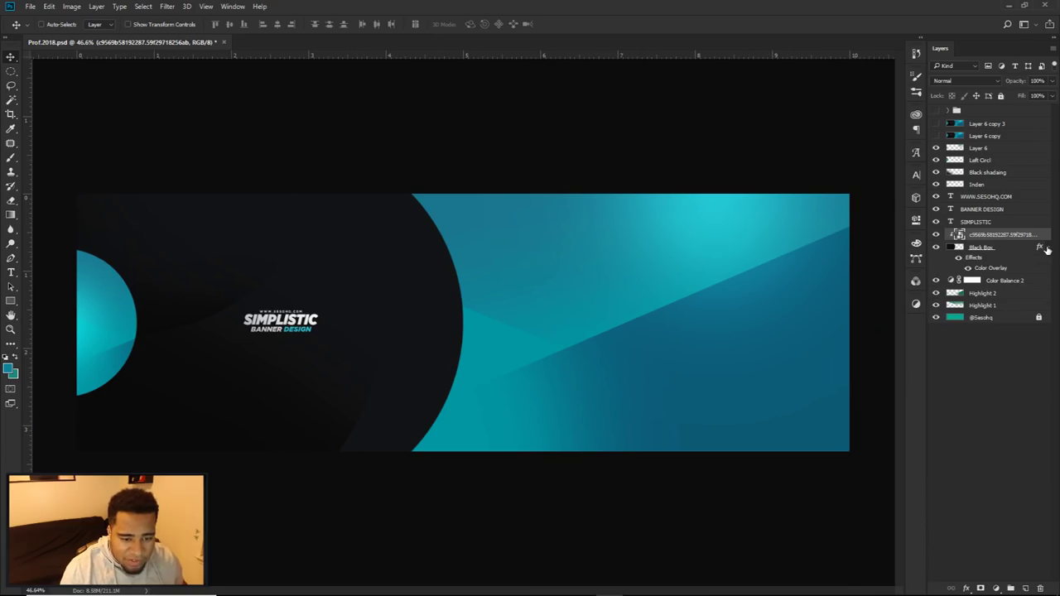
right_click(1010, 248)
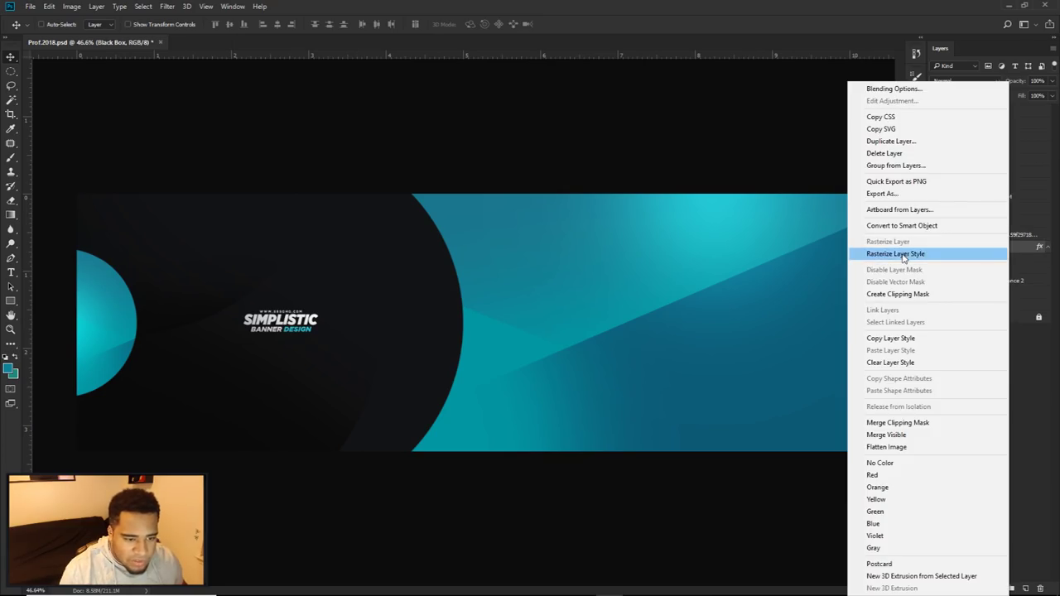
left_click(902, 253)
left_click(960, 238)
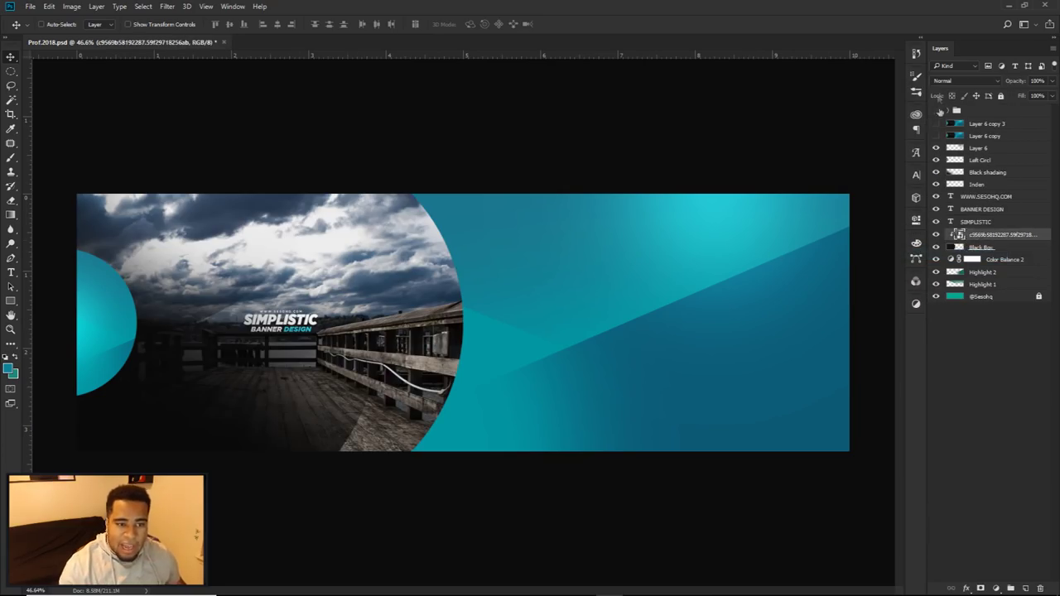
- Set the pier photo's blend mode to Luminosity and its opacity to 15%
left_click(953, 81)
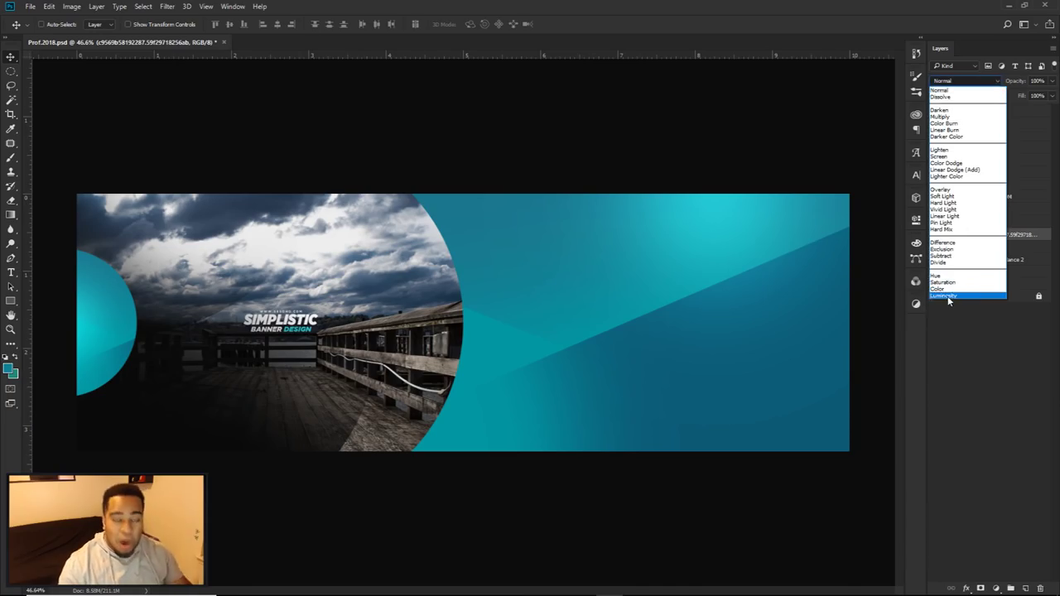
left_click(943, 295)
left_click(1044, 81)
type("15")
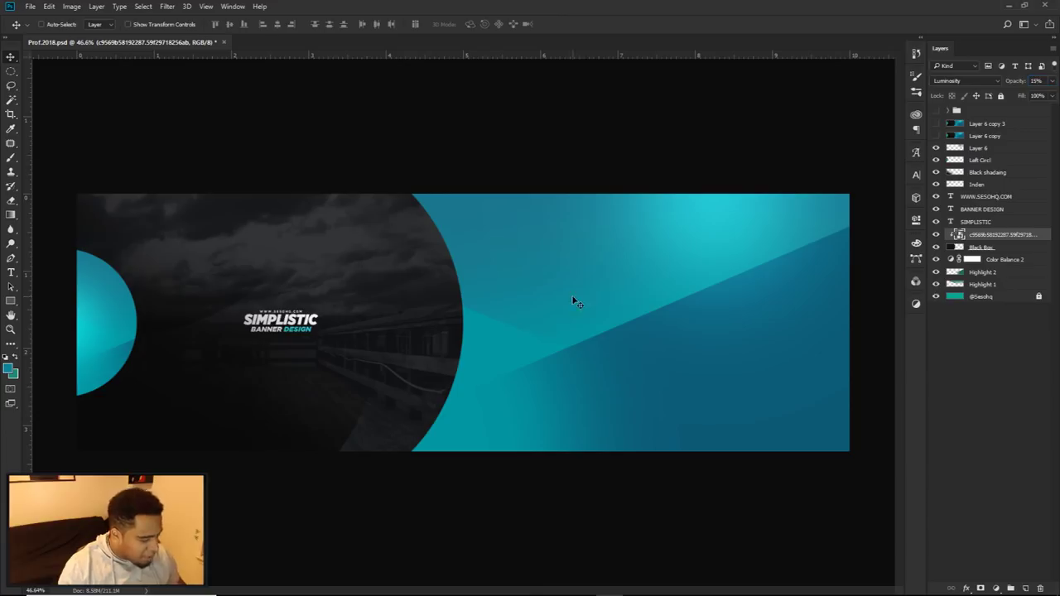
- Rasterize the pier photo and softly erase it with a large eraser across the right and lower parts of the dark area
type("b")
left_click(451, 335)
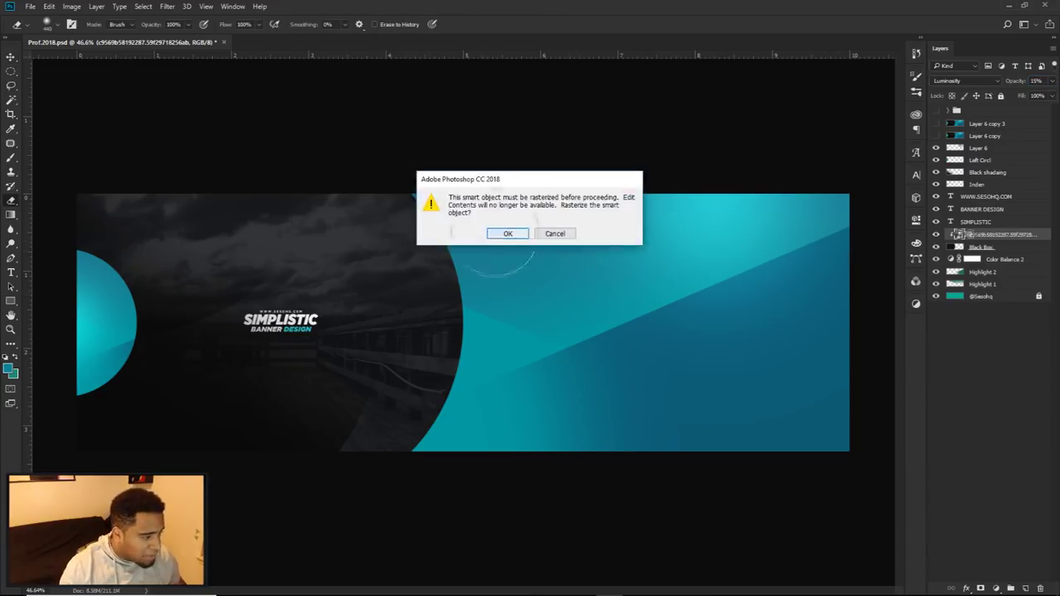
left_click(508, 234)
left_click_drag(414, 244, 511, 265)
left_click_drag(256, 284, 207, 284)
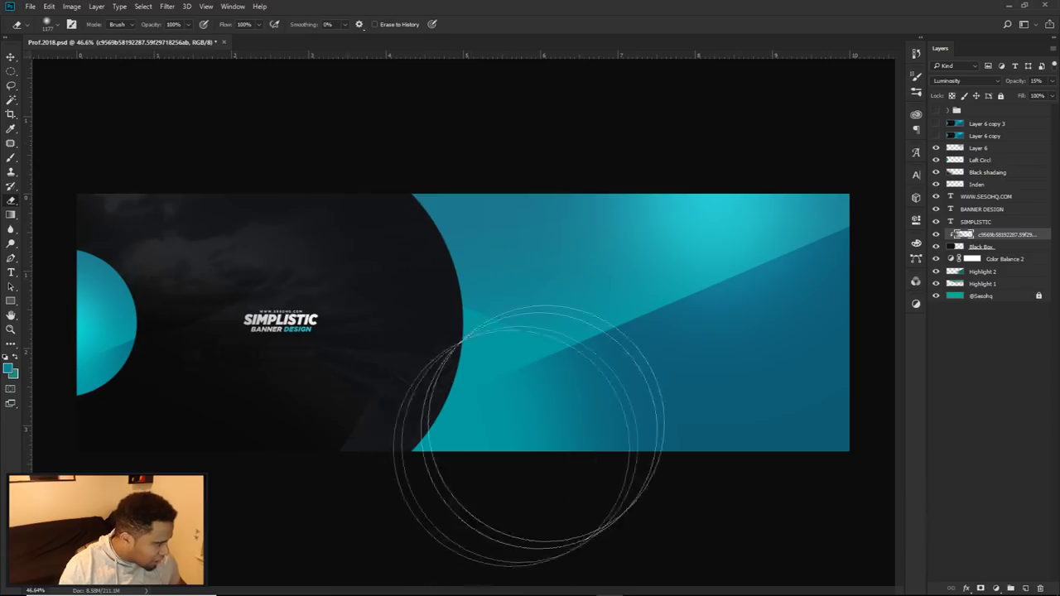
scroll(449, 462, "down", 2)
scroll(598, 391, "up", 1)
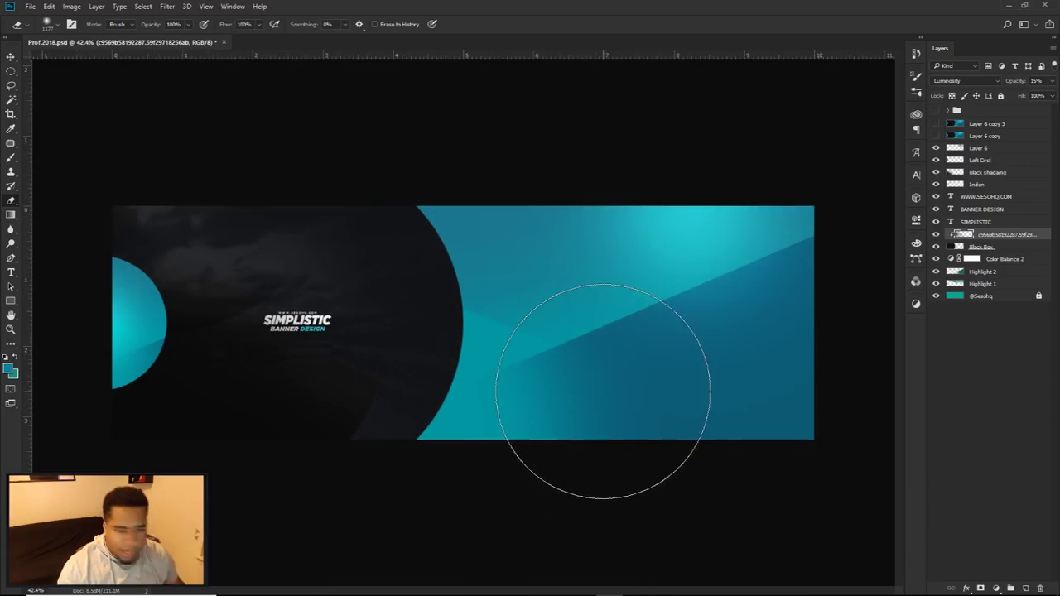
- Show Layer 6 copy 3 and Layer 6 copy again and return to the Move tool
left_click(936, 125)
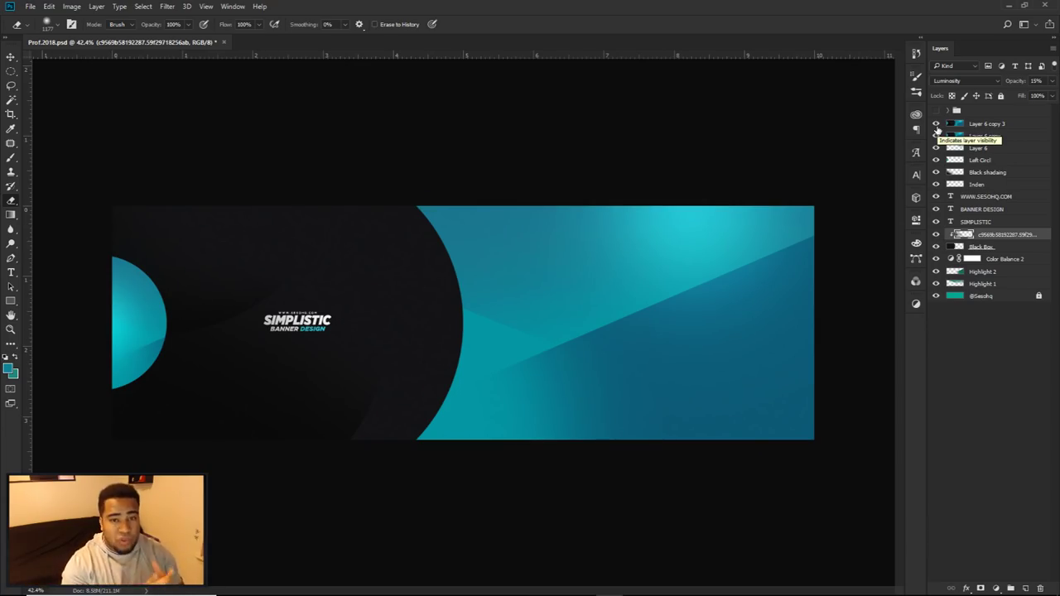
key("v")
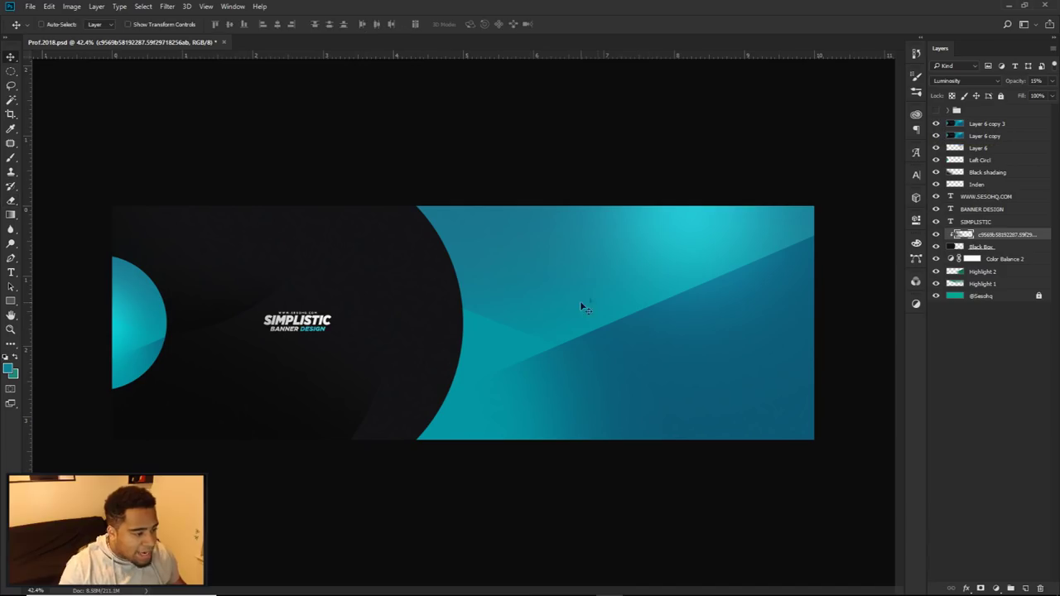
mouse_move(579, 593)
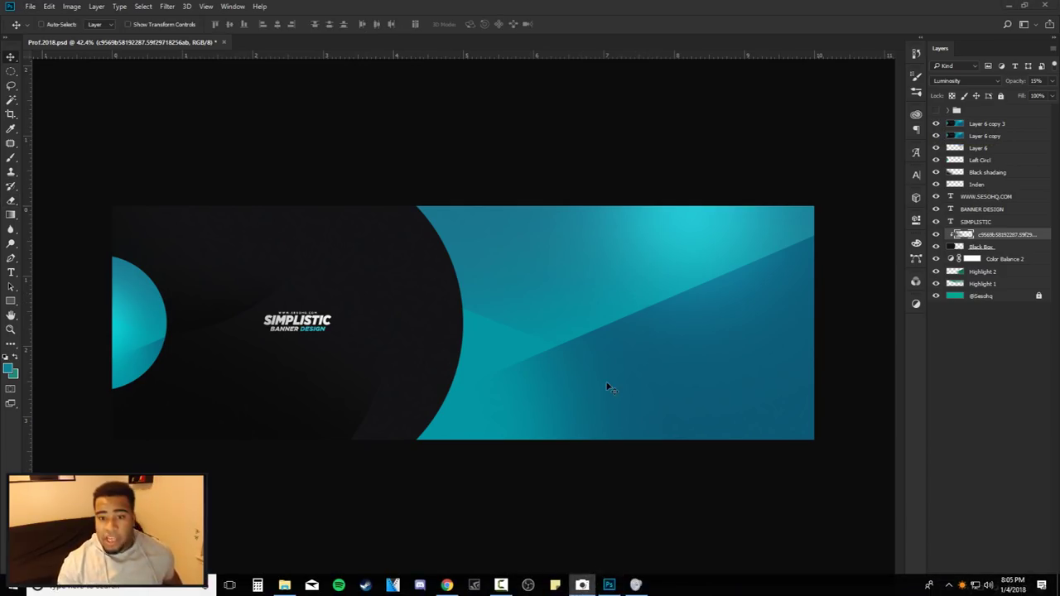